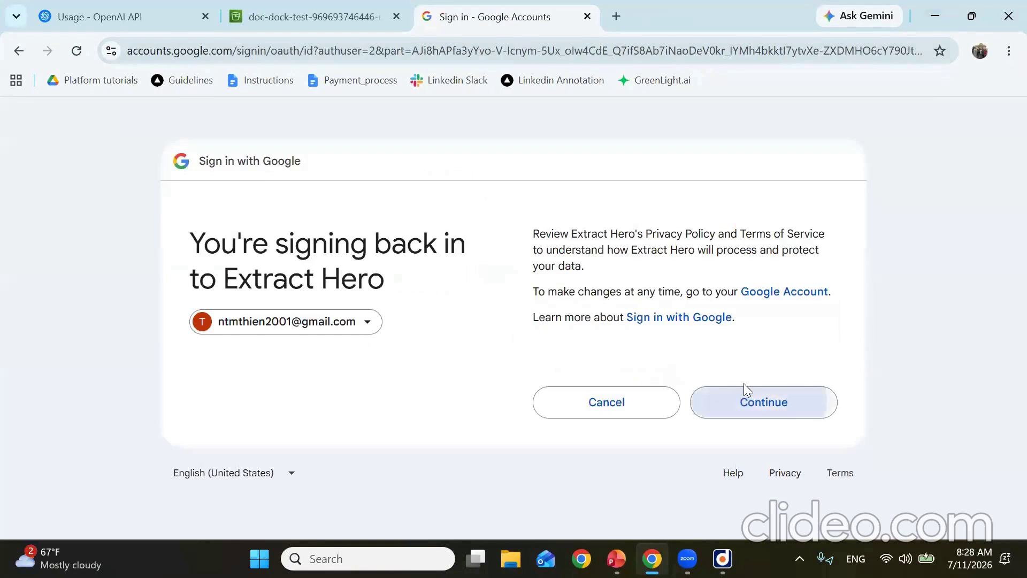
Close the Google sign-in page, minimise the browser and maximise the DocDock window
left_click(587, 17)
left_click(940, 17)
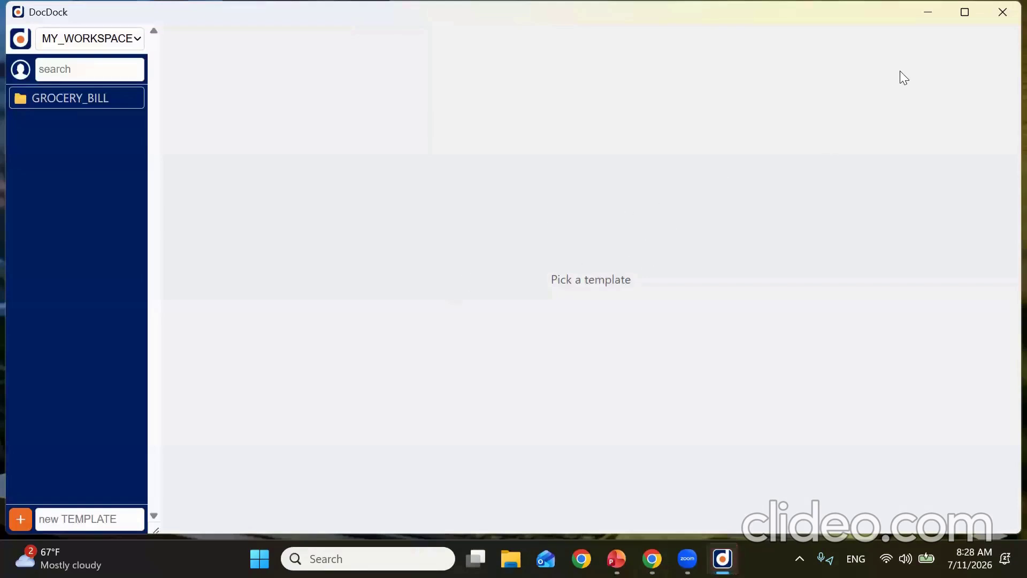
left_click(953, 18)
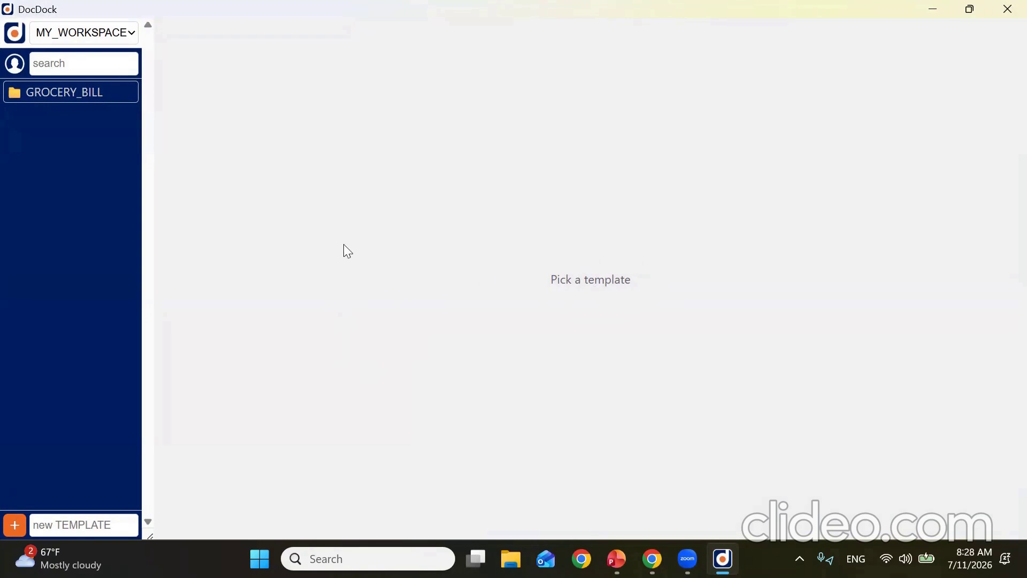
Open the account profile's Credentials list, examine the status, model and API key fields for a new entry, and close the profile
left_click(17, 63)
left_click(587, 208)
left_click(594, 242)
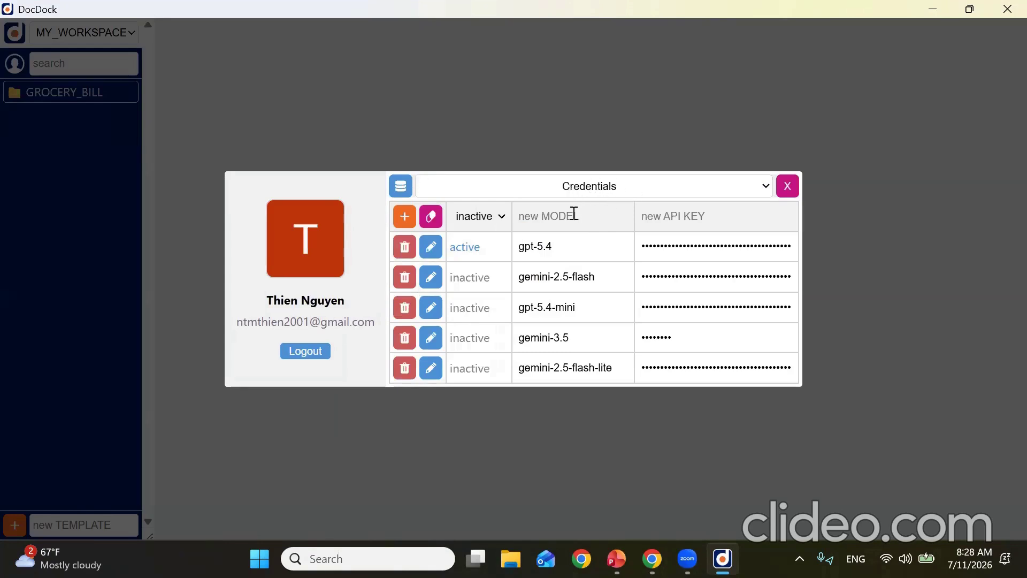
left_click(547, 217)
left_click(716, 217)
left_click(496, 219)
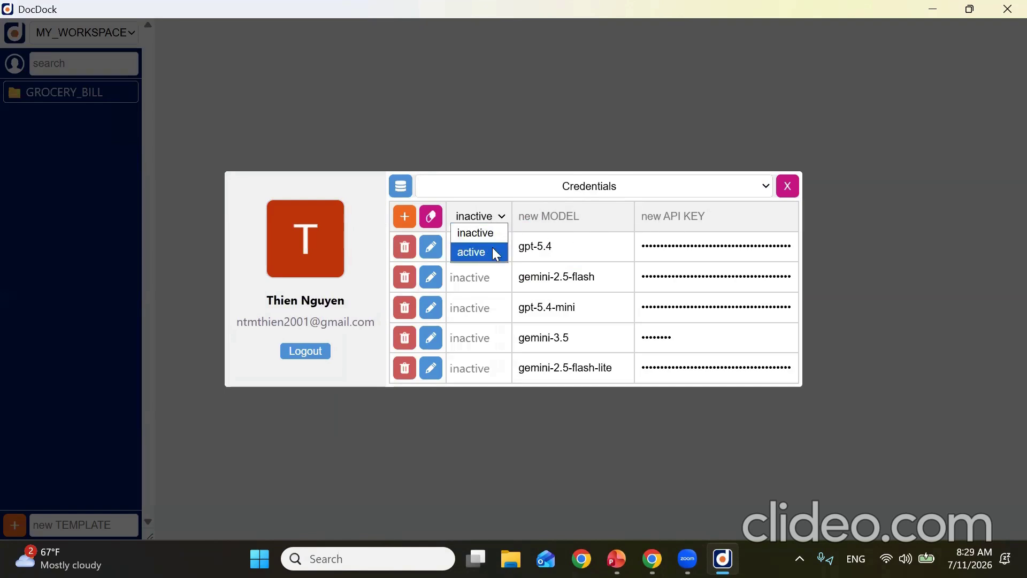
left_click(559, 218)
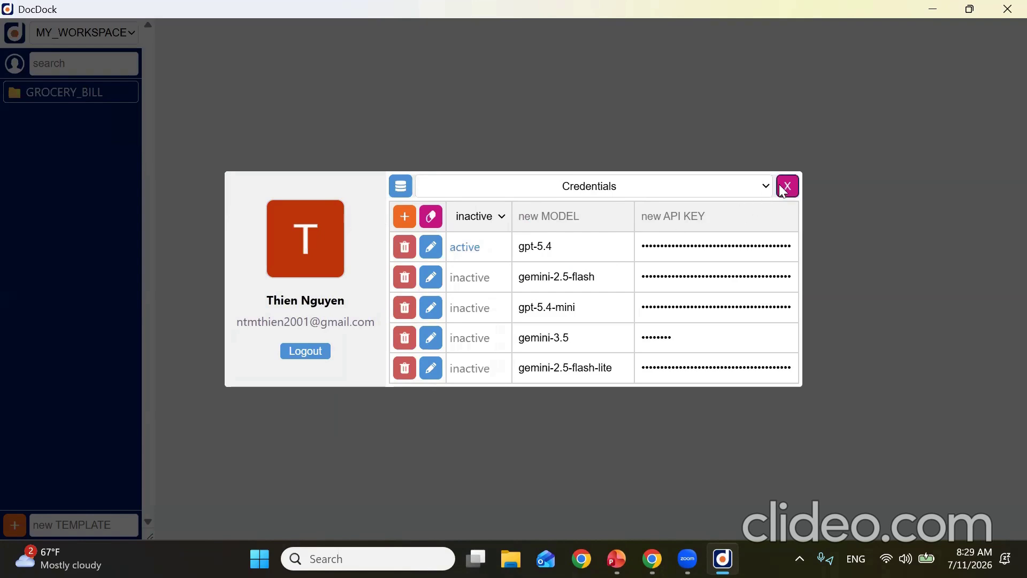
left_click(797, 187)
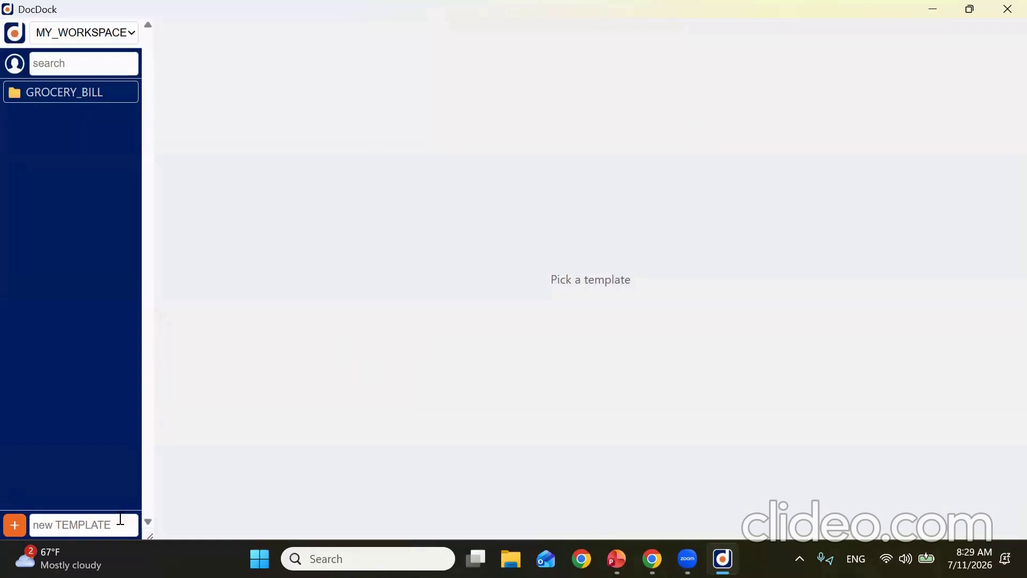
Create a new template named DEMO_TEMP in MY_WORKSPACE
type("TES")
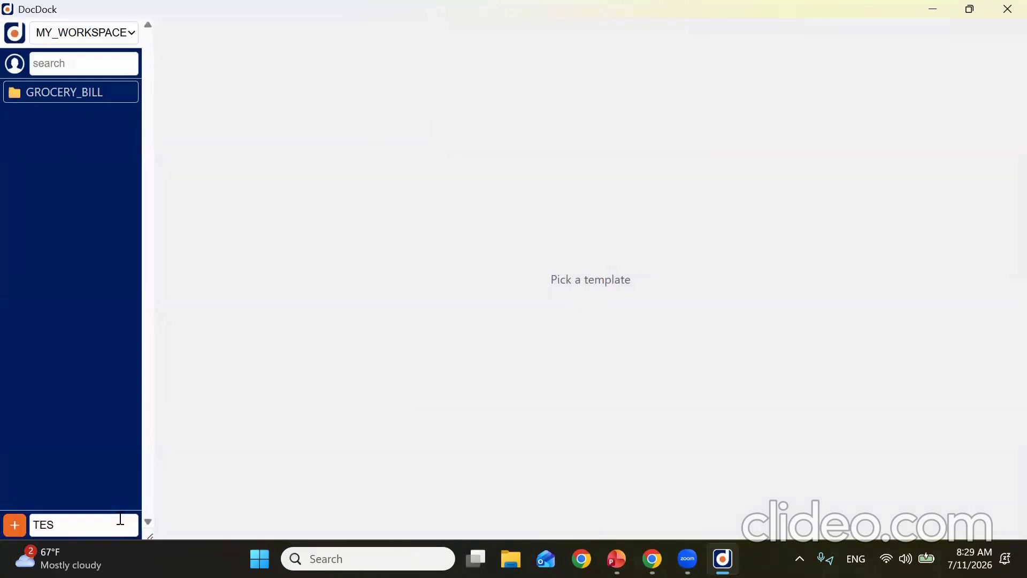
type("T_TEM")
key("BackSpace")
key("ctrl+a")
type("DEMO_TEMP")
left_click(19, 531)
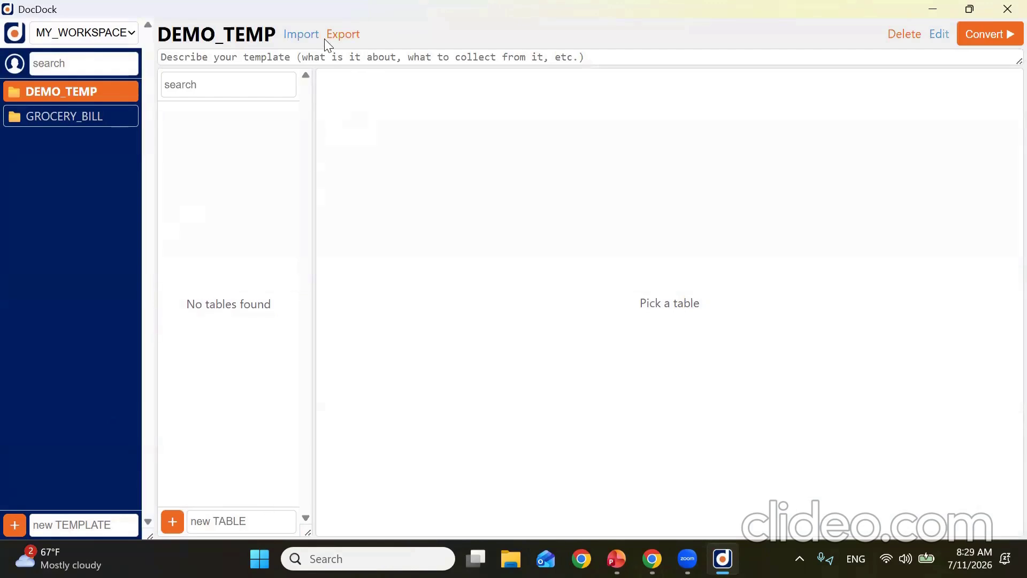
Rename the DEMO_TEMP template as DEMO_TEMP_TEST and give it the description "this is my demo template"
left_click(938, 34)
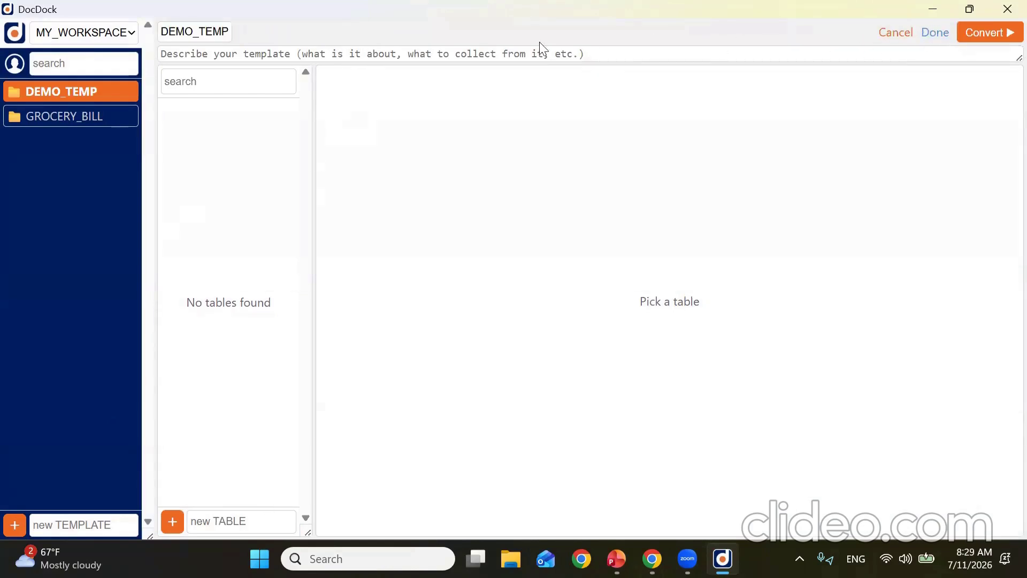
type("_TEST")
left_click(296, 52)
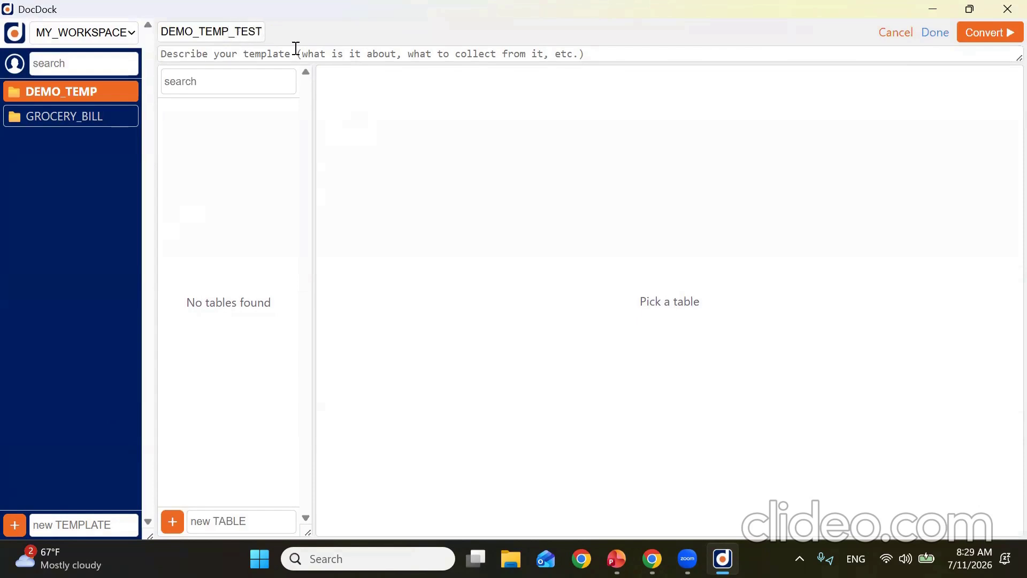
type("this is my demo template")
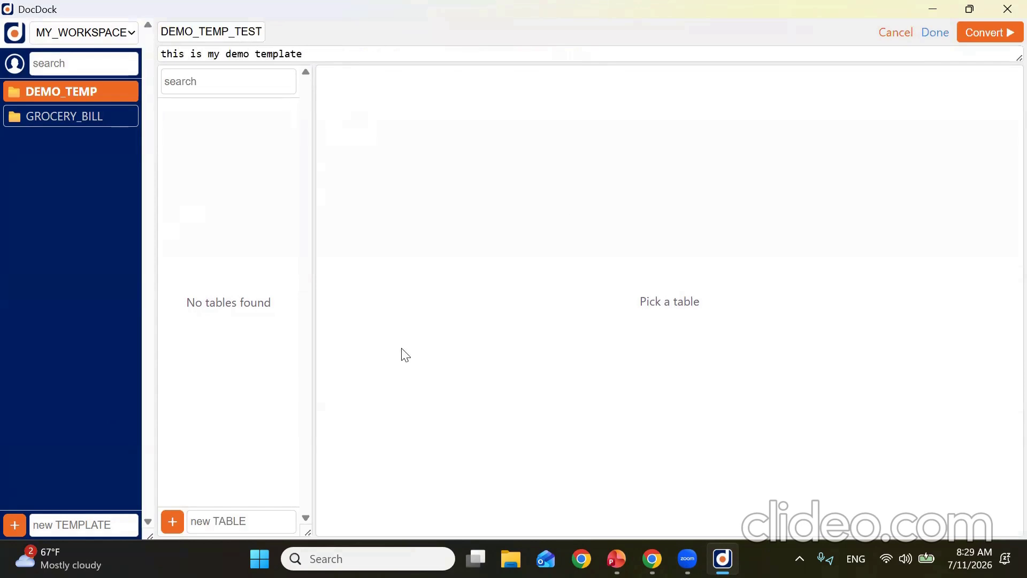
left_click(935, 33)
Add a table named TEST_TABLE to the DEMO_TEMP_TEST template
left_click(255, 521)
type("TEST_TABLE")
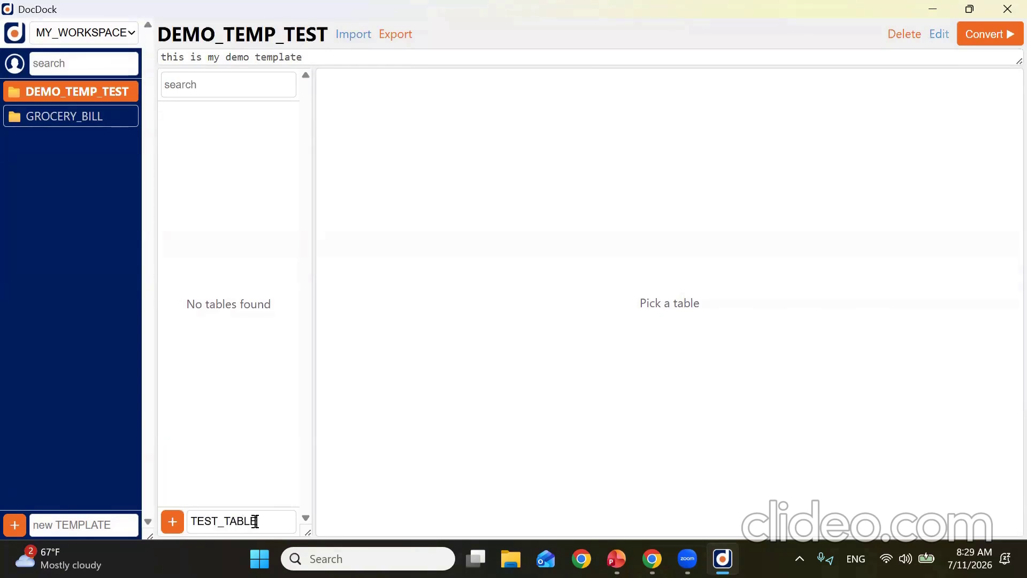
left_click(172, 521)
Rename the table as TEST_TABLE_2 and save it with the description "test table only"
left_click(998, 84)
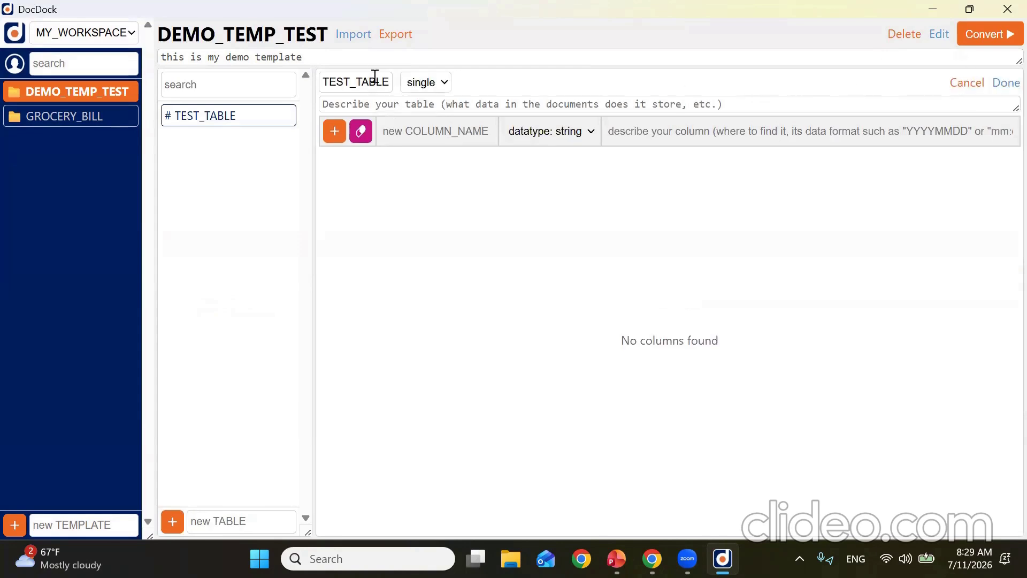
type("_2")
left_click(489, 103)
type("test table only")
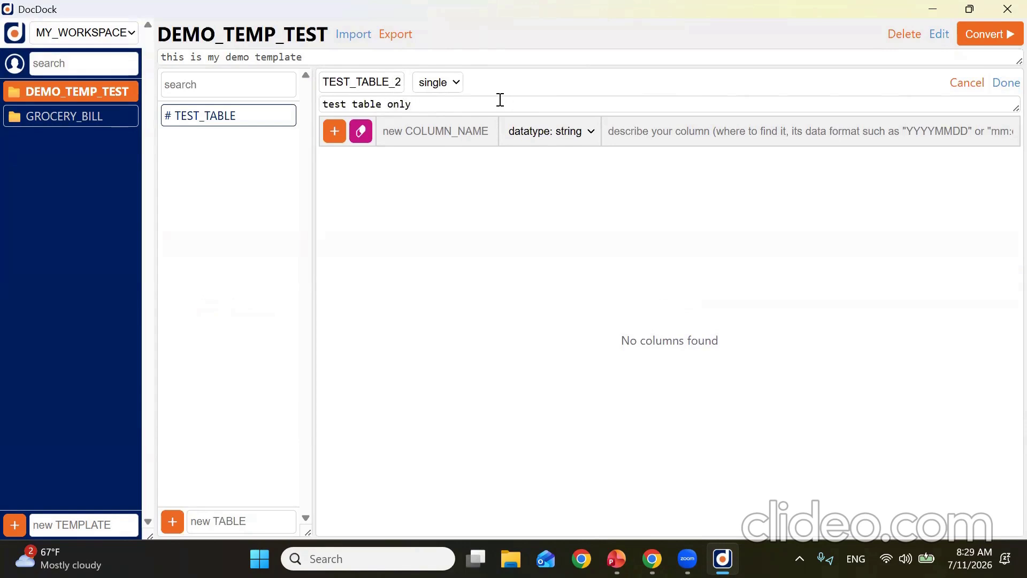
left_click(1005, 83)
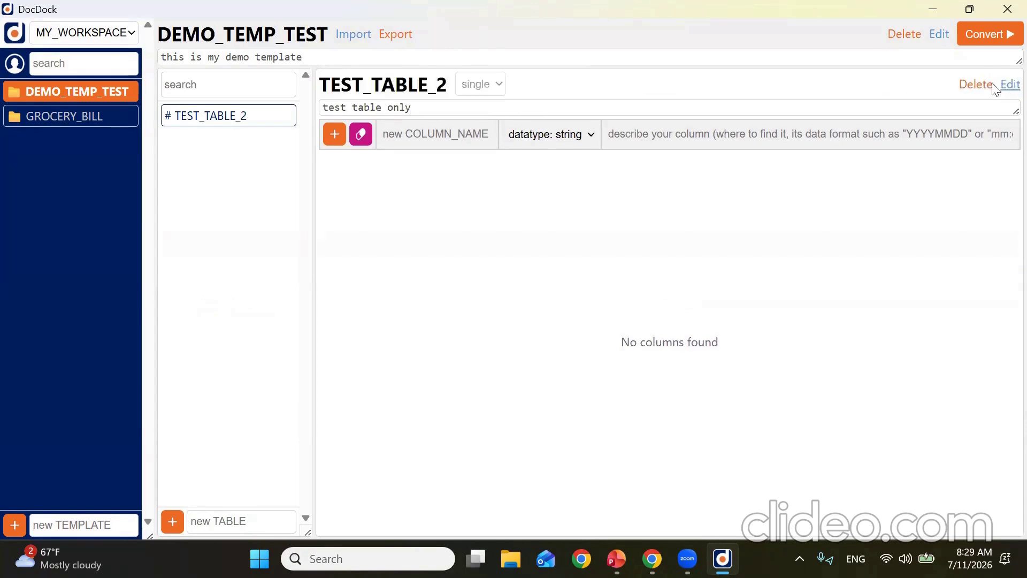
Add a column COLUMN_1 with datatype number and the description "please extract in this format dd-mm-yyyyy" to TEST_TABLE_2
type("COLUMN_1")
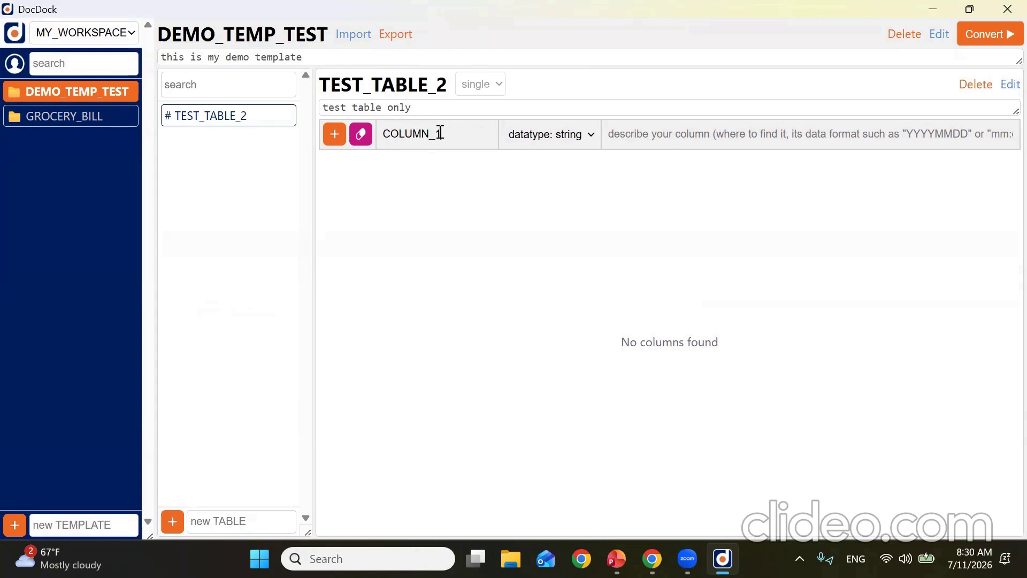
left_click(548, 140)
left_click(548, 169)
left_click(650, 136)
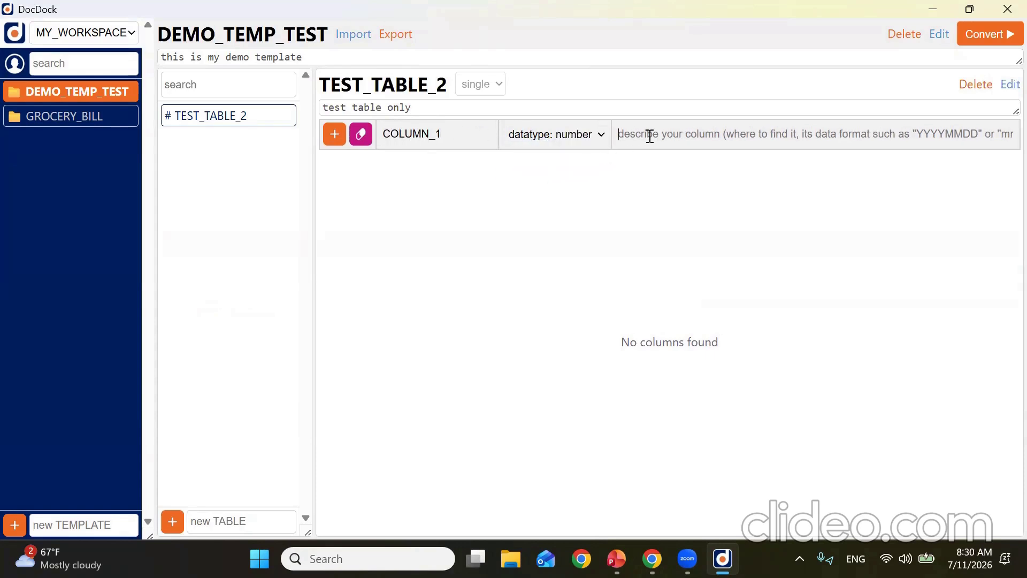
type("plea")
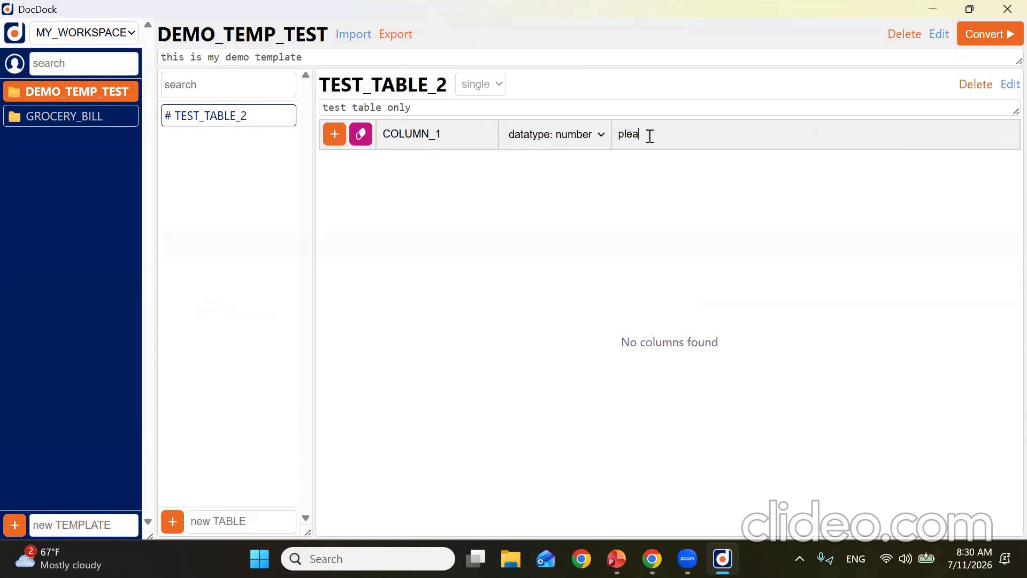
key("BackSpace")
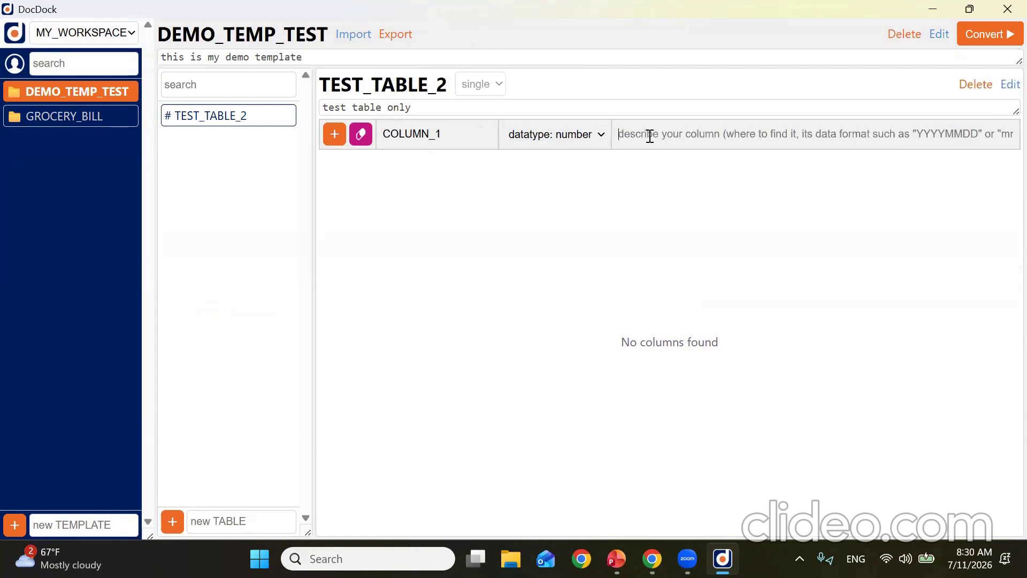
type("please")
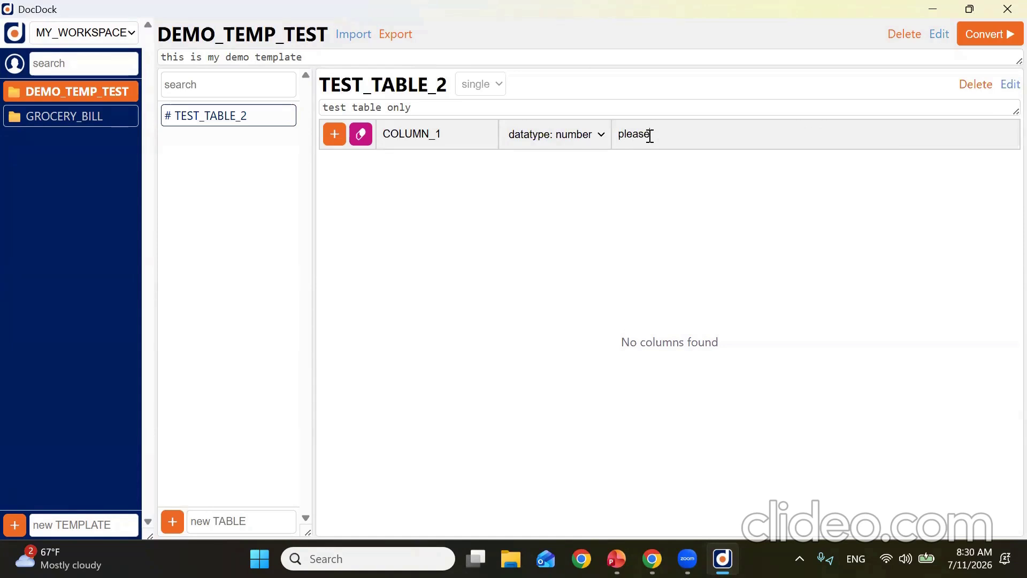
type(" extract in this format dd-mm-yyyy")
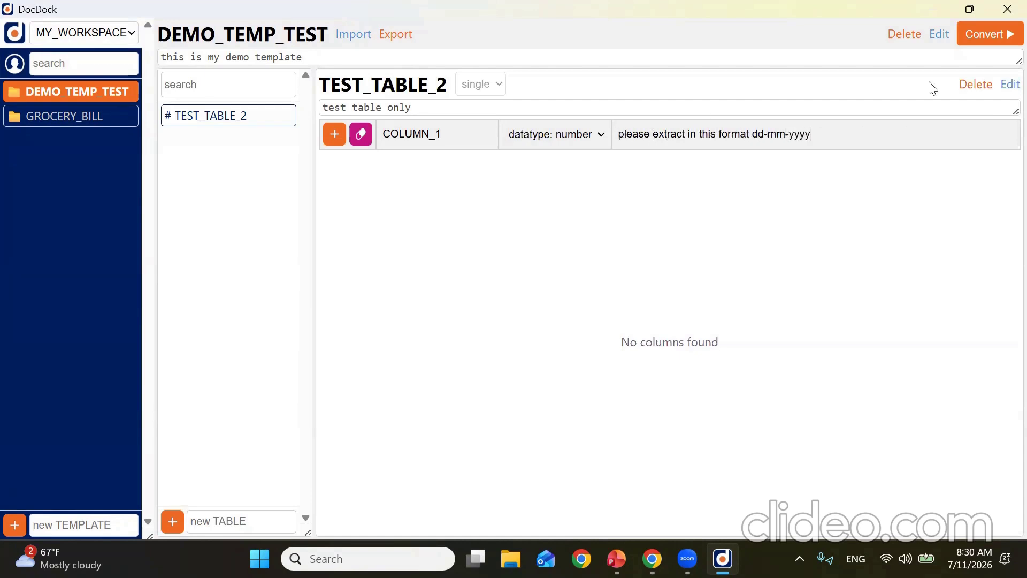
type("y")
key("Return")
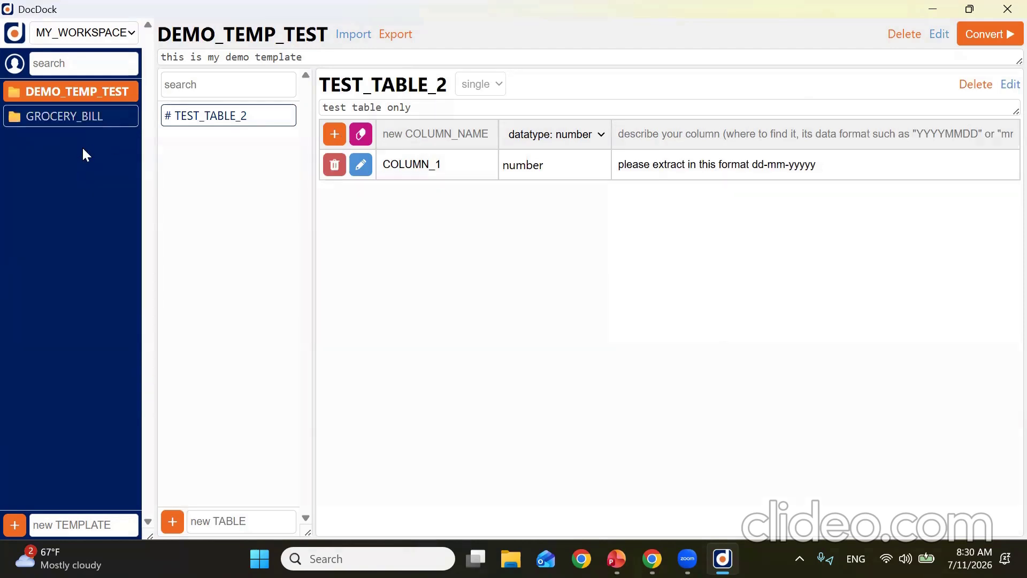
Open the GROCERY_BILL template and examine the BILLS table's columns and the format instruction for INVOICE_DATE
left_click(98, 122)
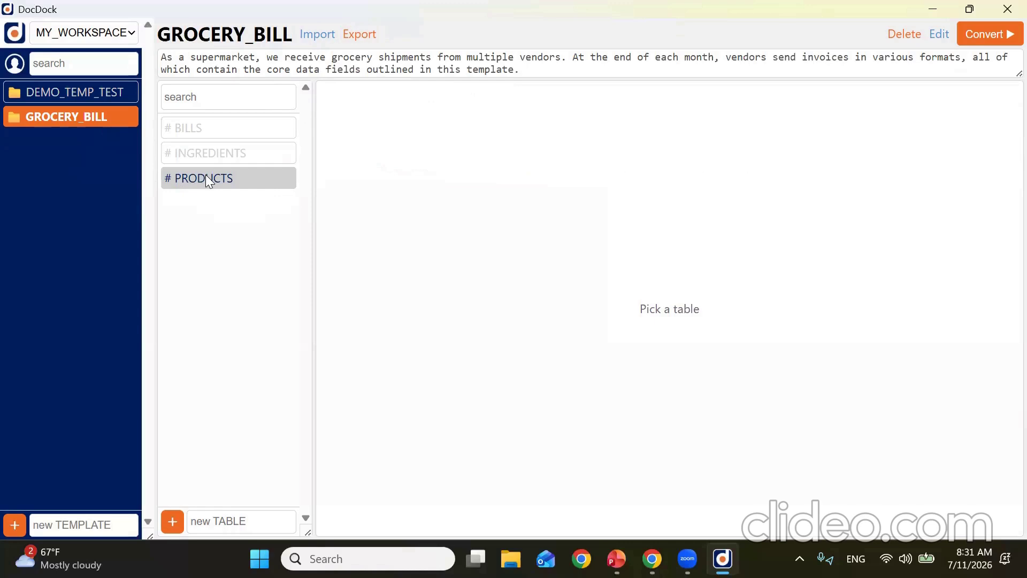
left_click(206, 135)
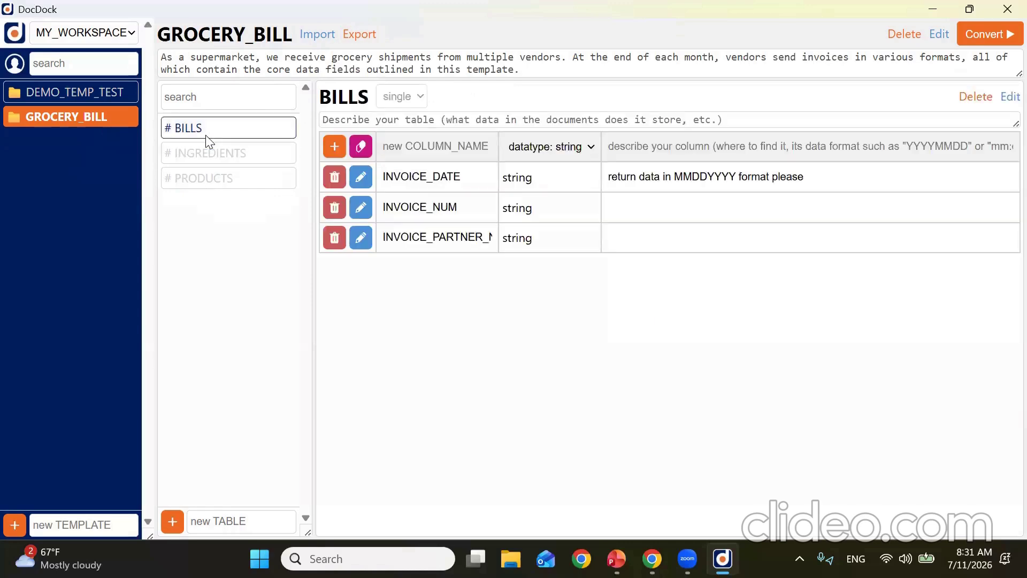
left_click_drag(376, 106, 321, 97)
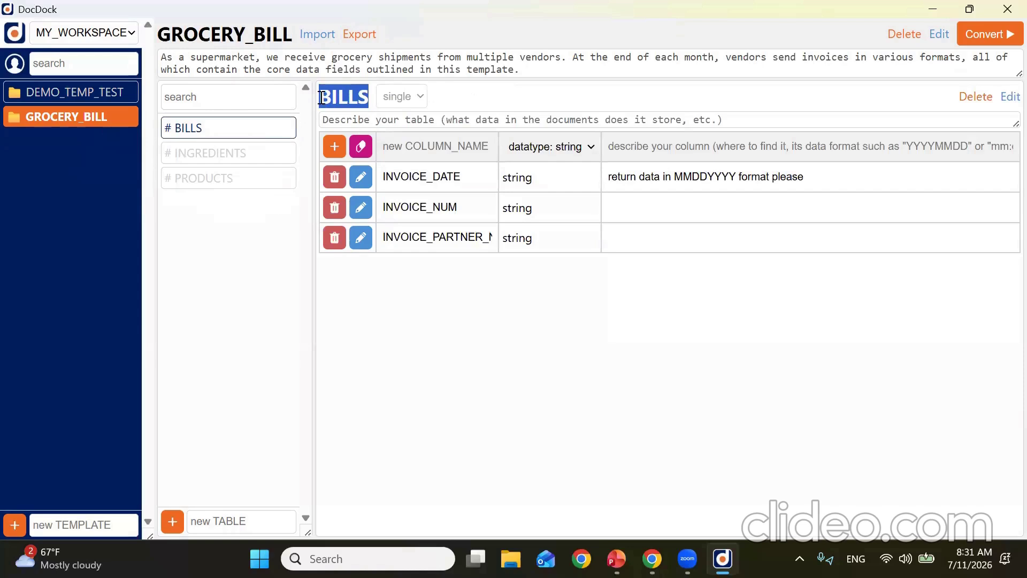
left_click(470, 97)
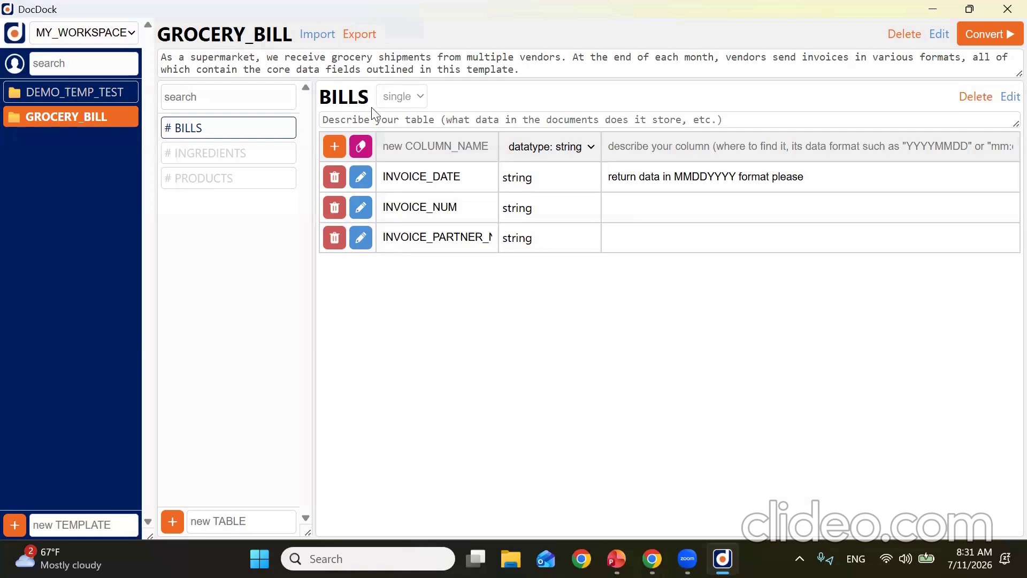
double_click(405, 176)
left_click(823, 179)
double_click(787, 177)
left_click_drag(739, 181, 610, 176)
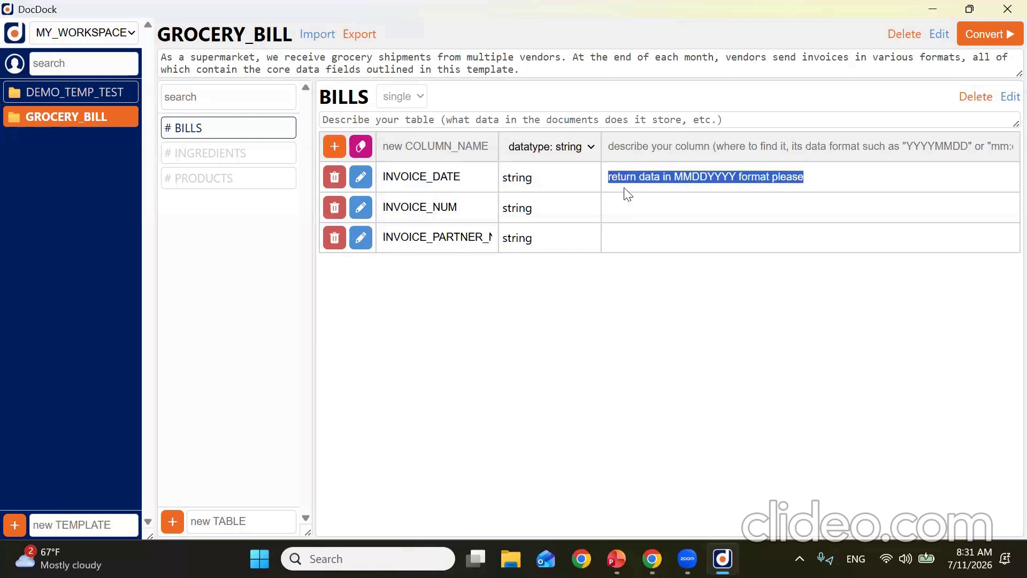
left_click_drag(675, 176, 736, 176)
left_click_drag(467, 209, 531, 236)
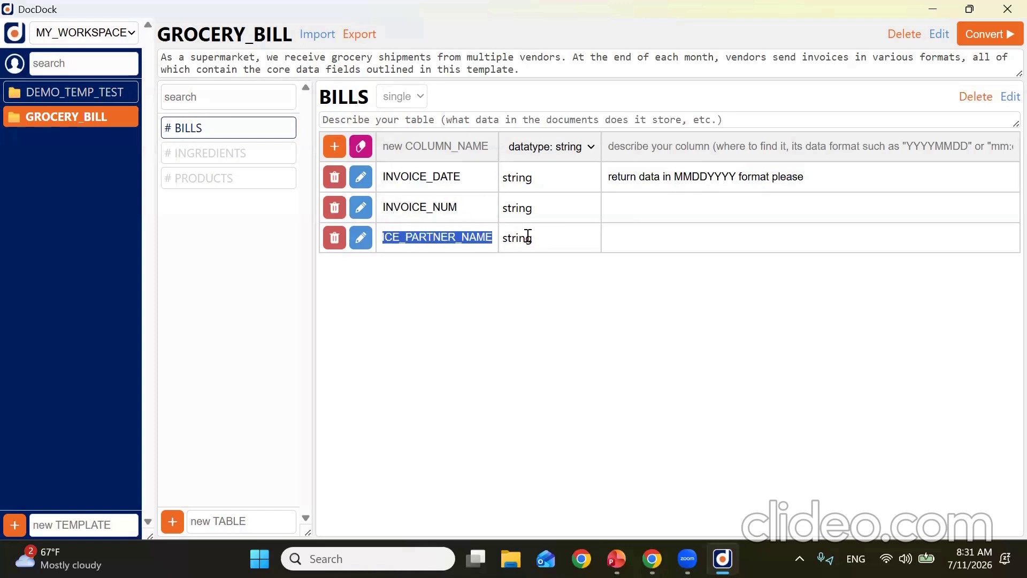
left_click(540, 288)
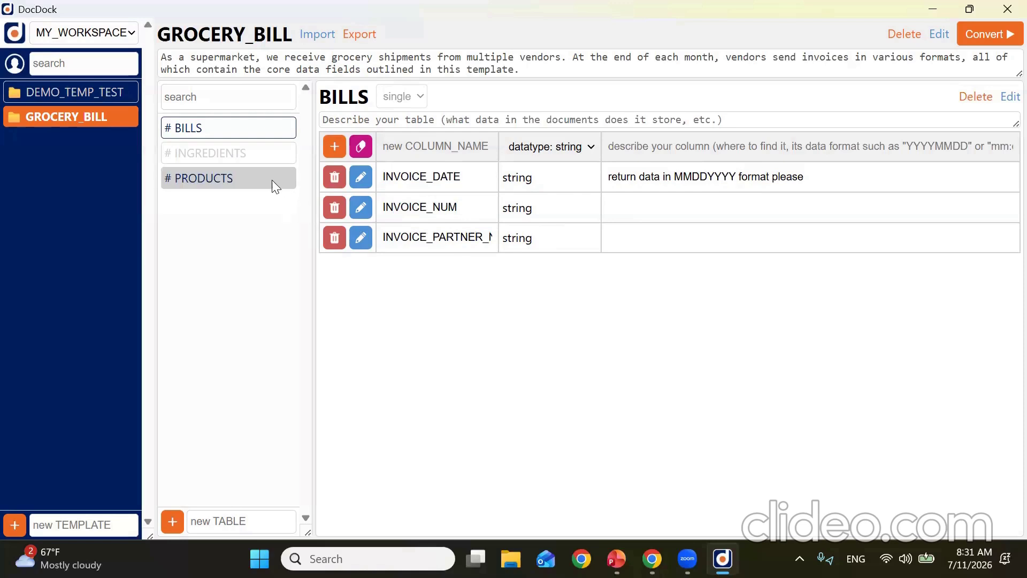
Examine the PRODUCTS table and the INGREDIENTS table of GROCERY_BILL, including the description of the RATIO column
left_click(238, 175)
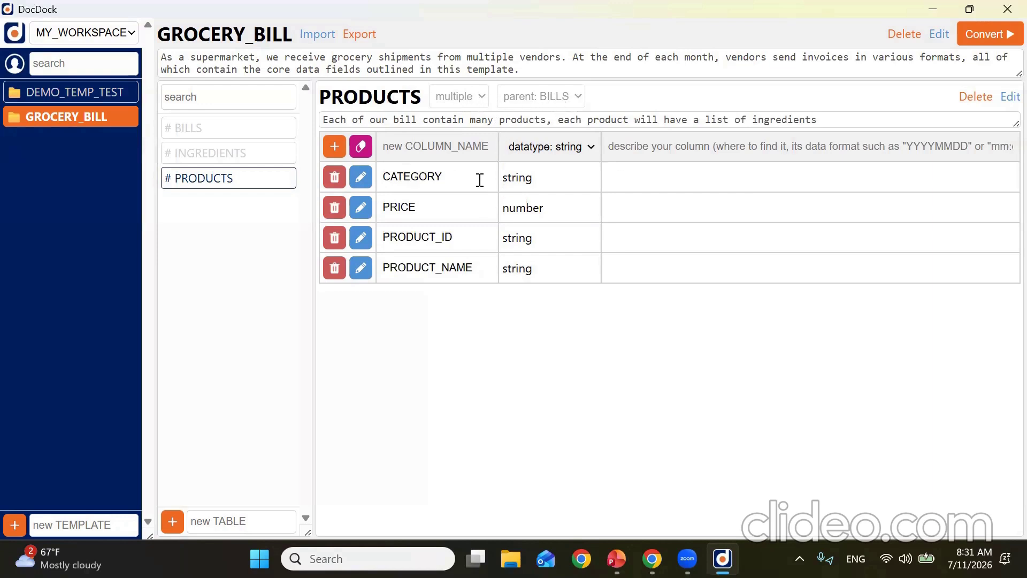
left_click(283, 158)
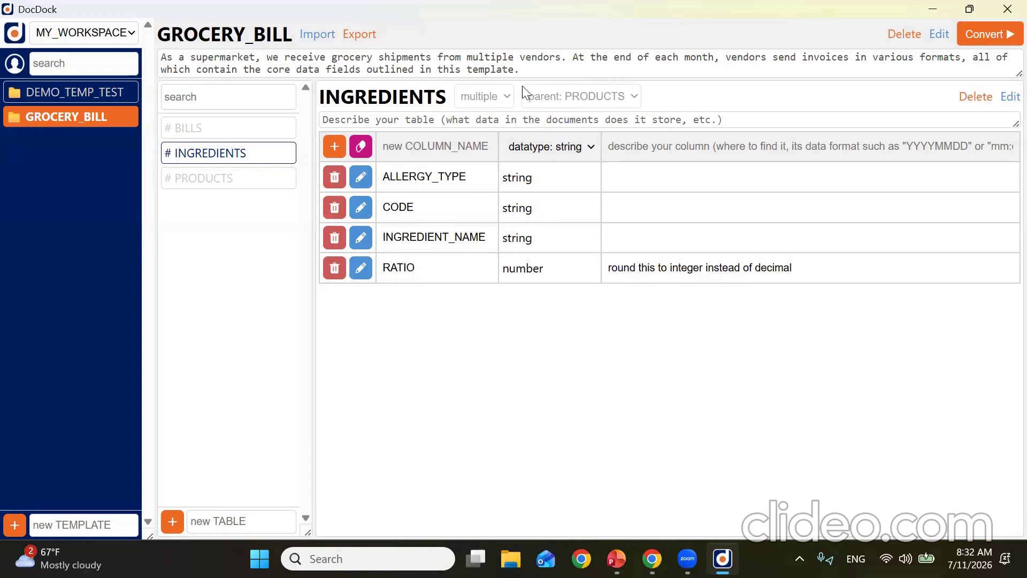
left_click_drag(436, 96, 325, 98)
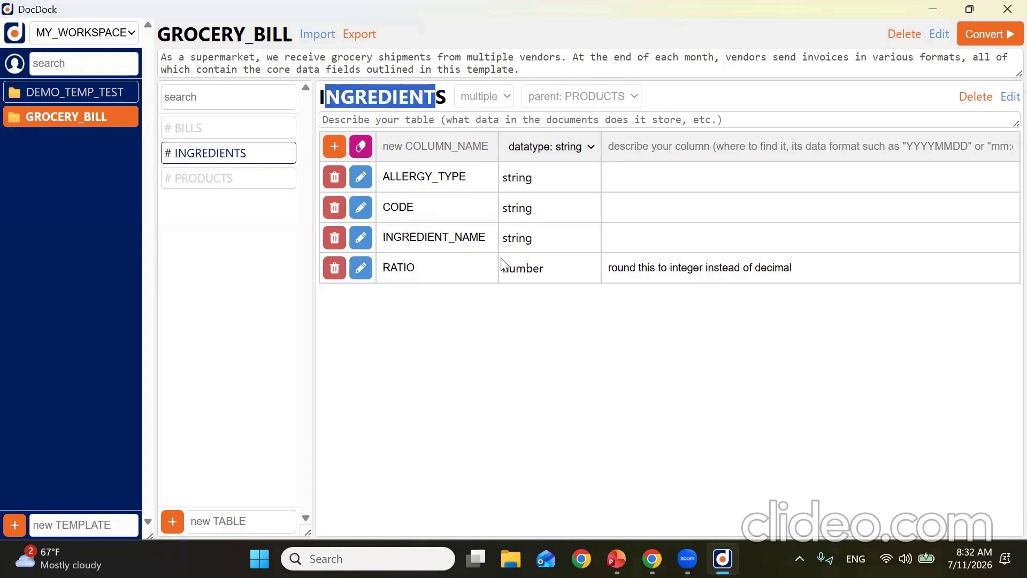
left_click_drag(611, 268, 803, 271)
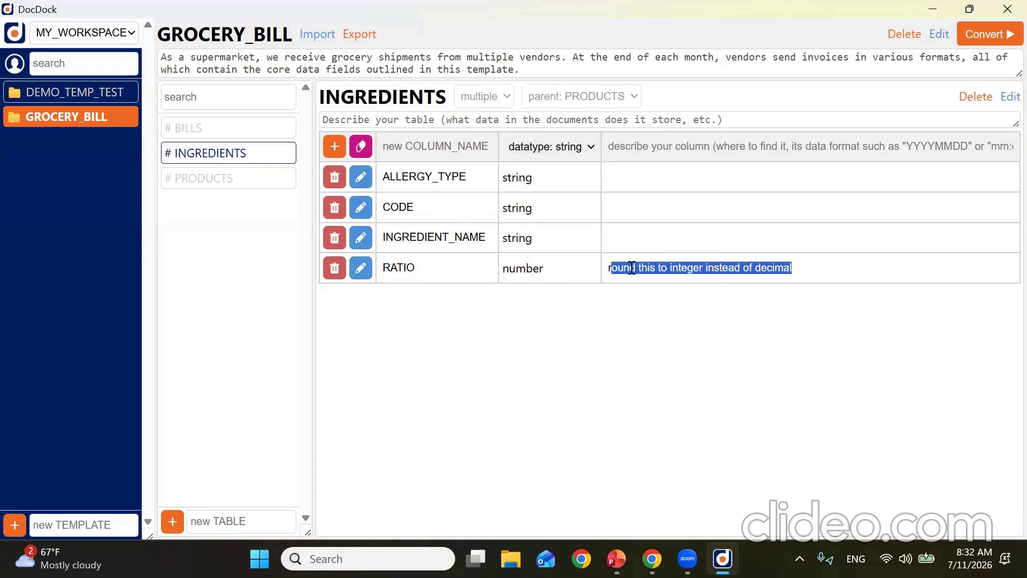
left_click_drag(441, 274, 381, 272)
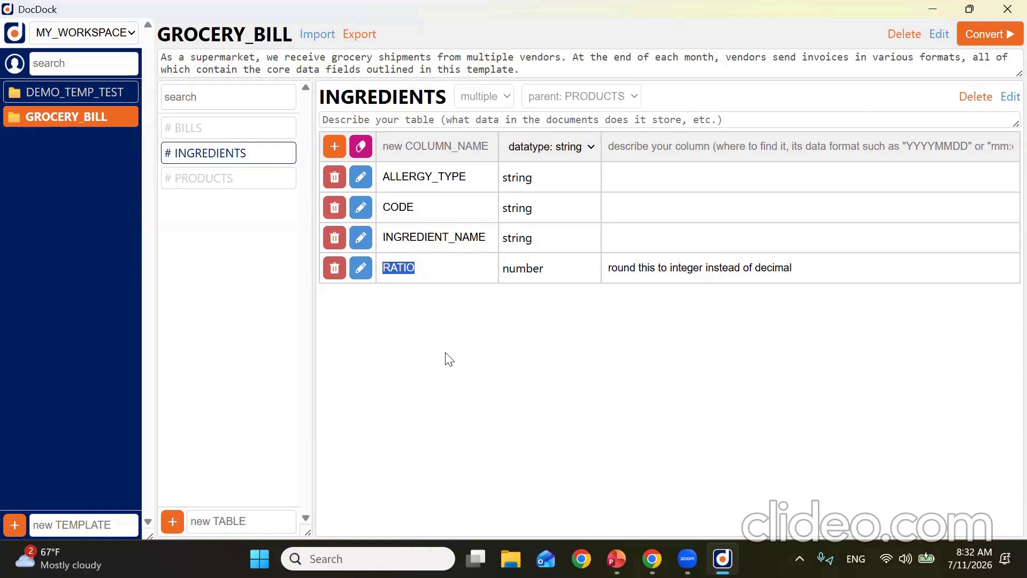
left_click(288, 212)
Export the GROCERY_BILL template as a JSON file to the Desktop folder
left_click(365, 34)
left_click(76, 230)
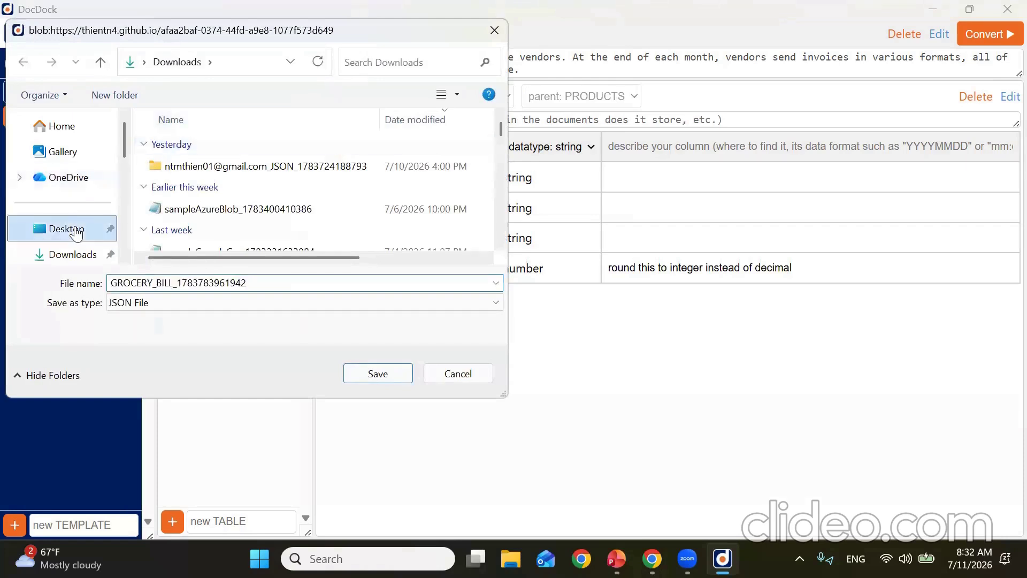
left_click(374, 373)
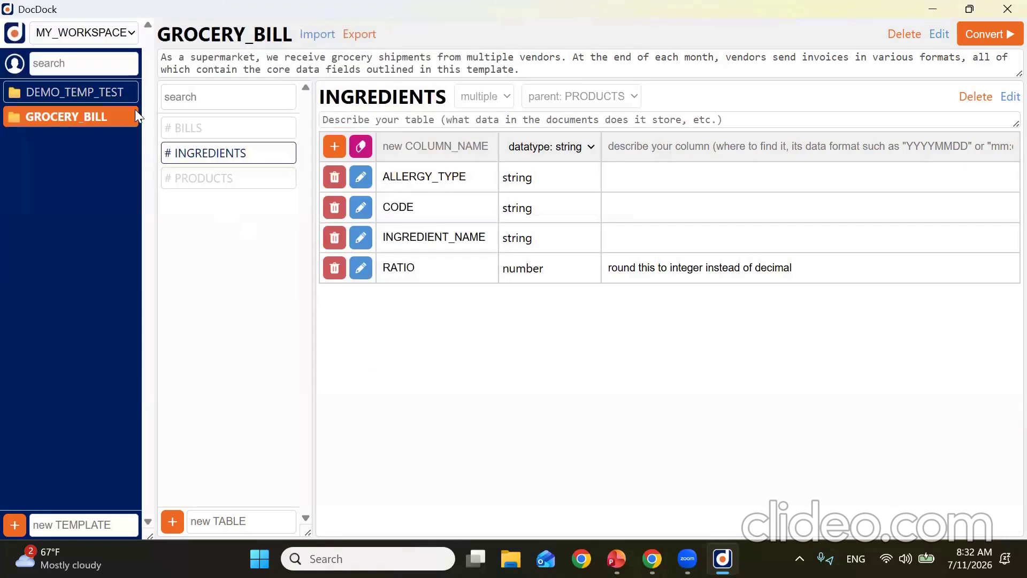
left_click(124, 90)
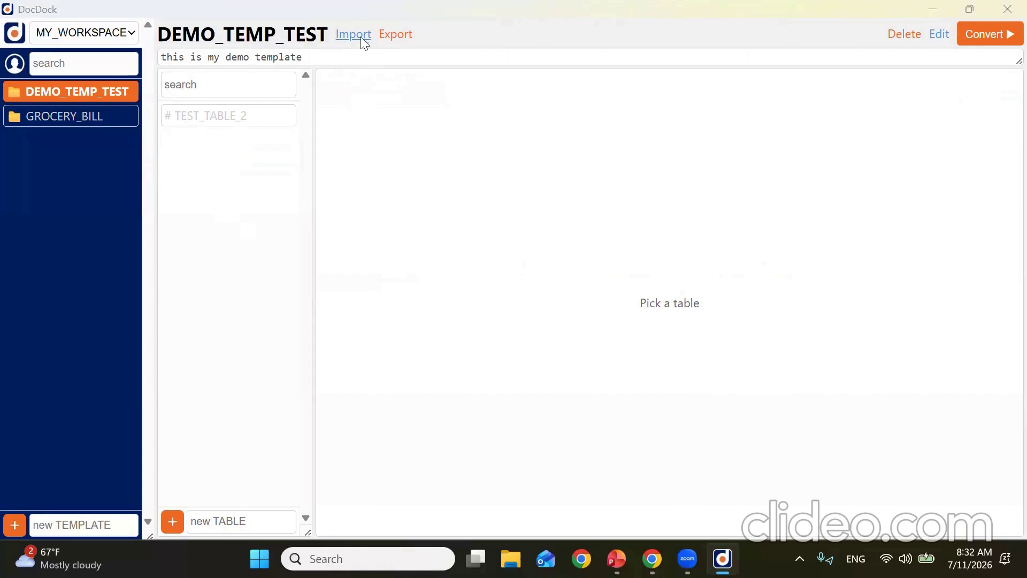
left_click(353, 35)
left_click(365, 244)
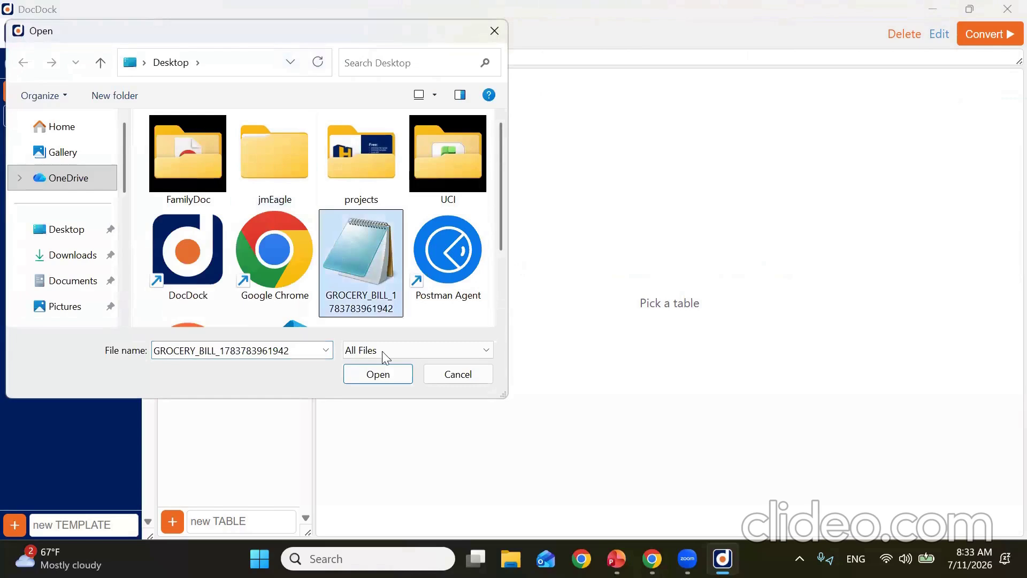
left_click(381, 373)
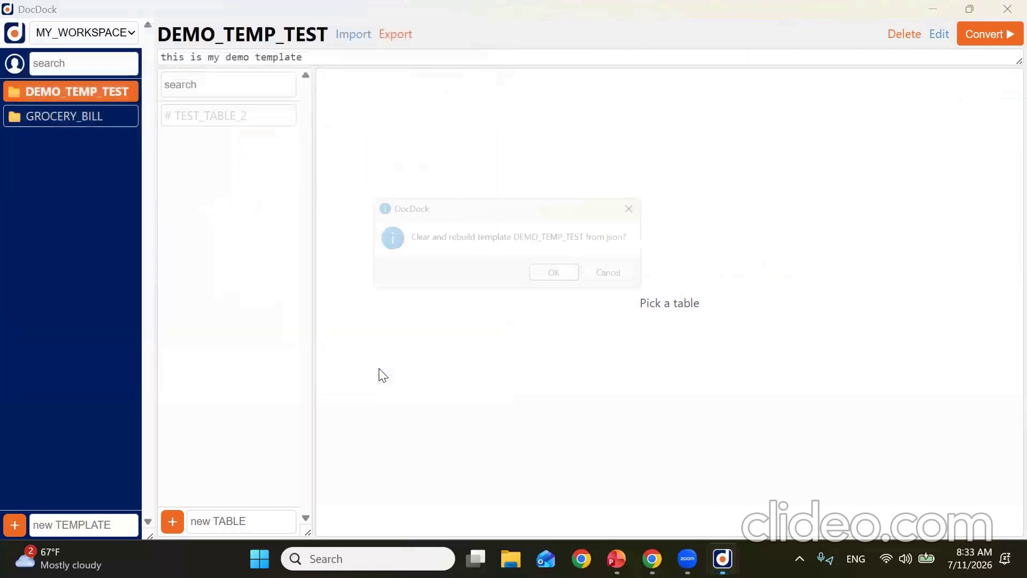
left_click(549, 275)
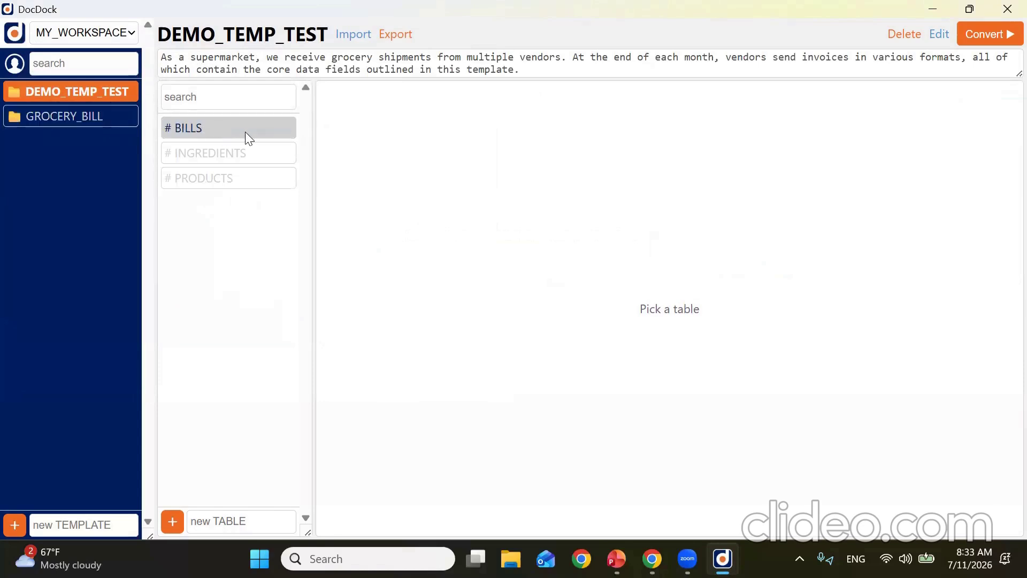
Delete the DEMO_TEMP_TEST template
left_click(904, 36)
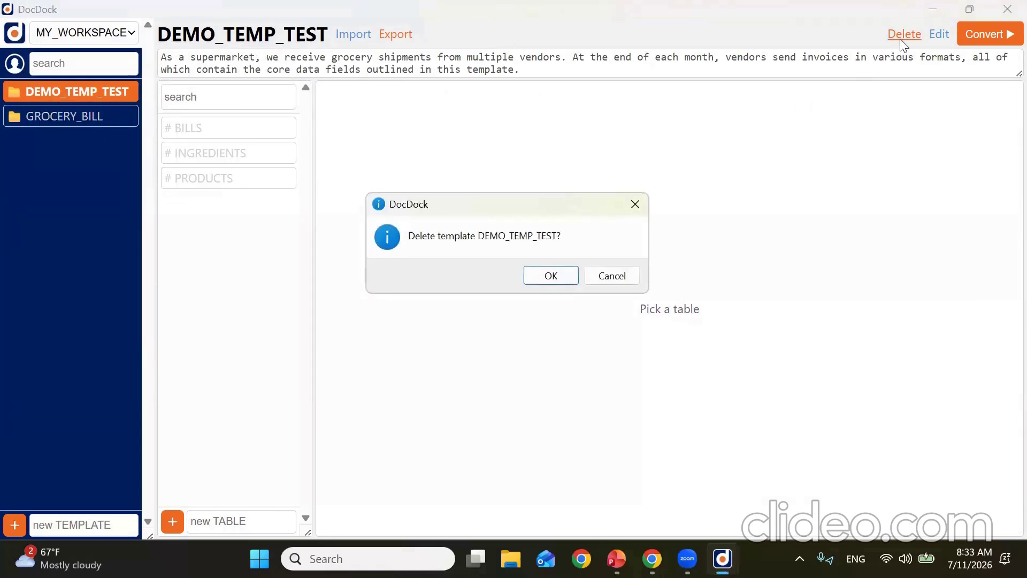
left_click(560, 276)
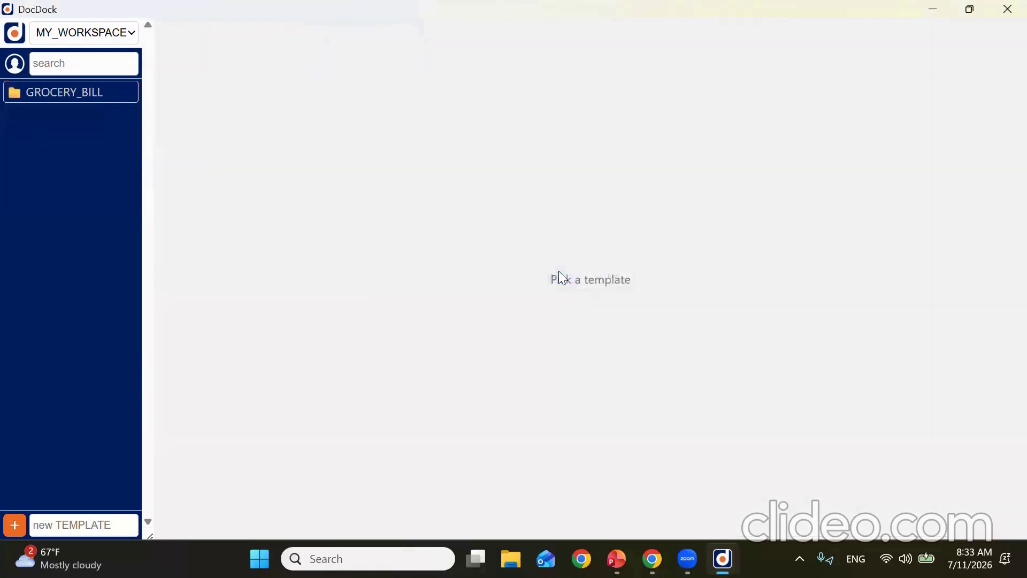
Start a conversion for the GROCERY_BILL template and upload sample_1 through sample_4 from the input_files folder
left_click(92, 95)
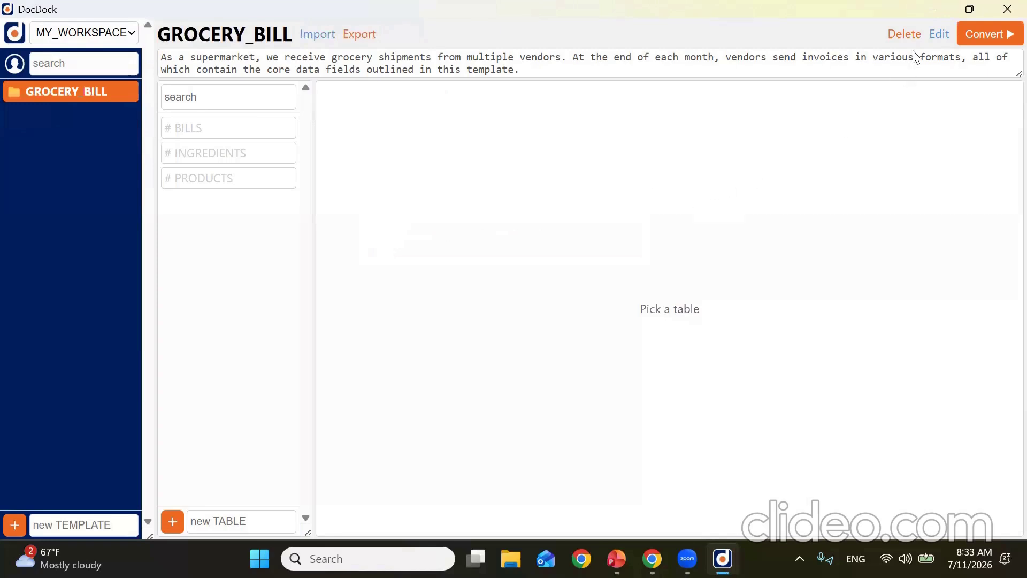
left_click(987, 35)
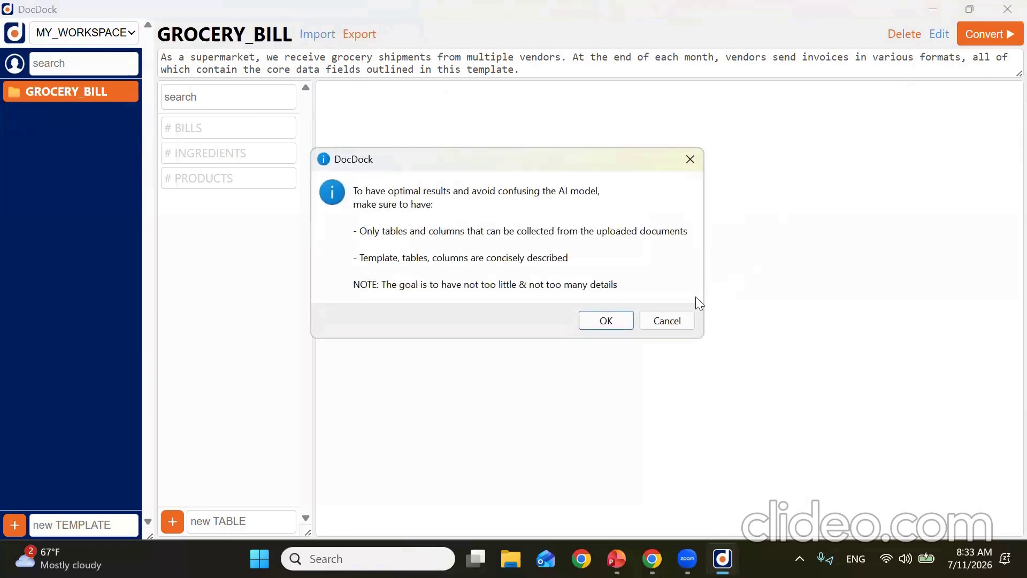
left_click(596, 318)
left_click(181, 71)
scroll(85, 224, "down", 7)
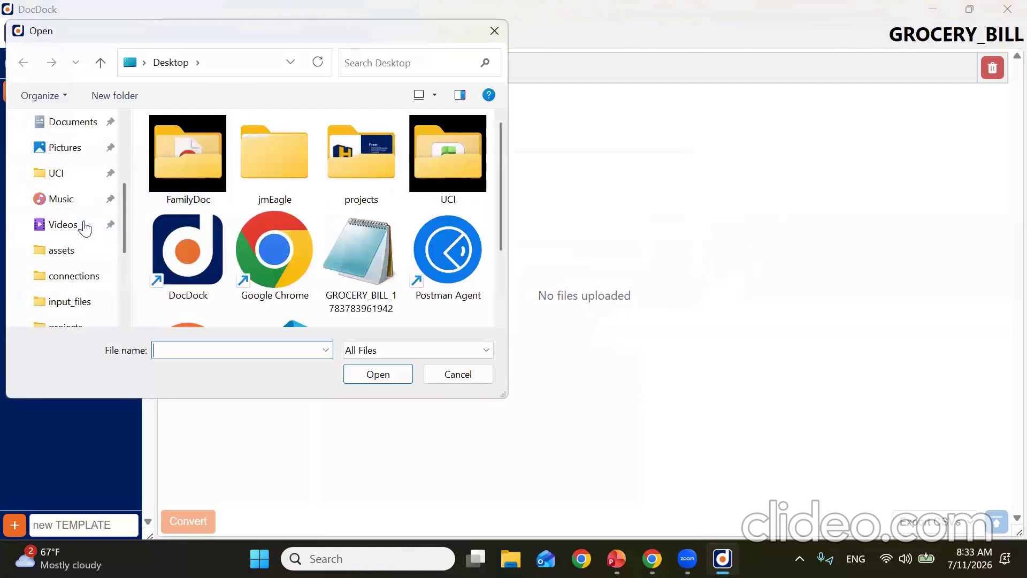
left_click_drag(144, 141, 228, 222)
left_click(378, 374)
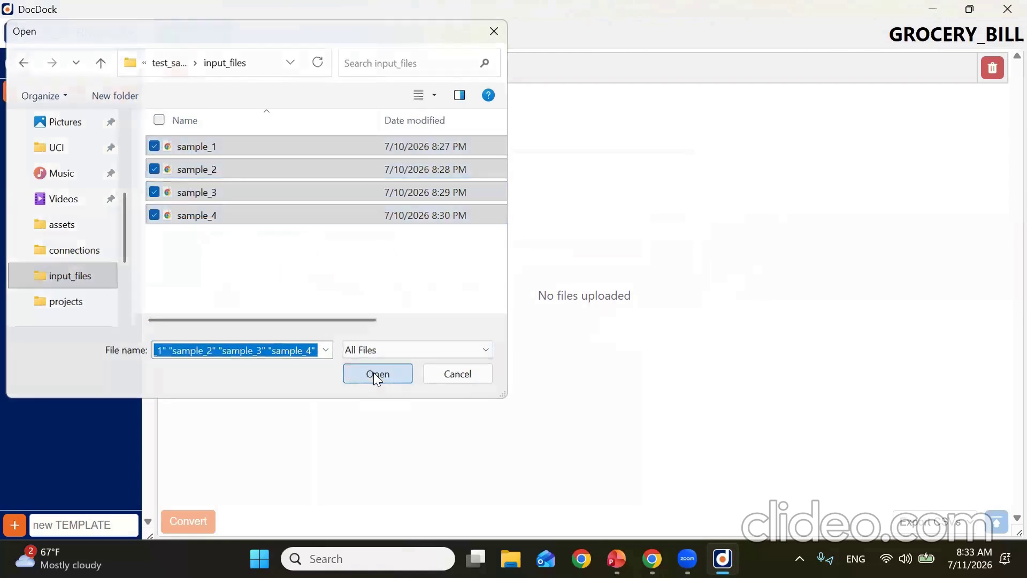
Examine the uploaded source documents sample_4.pdf and sample_3.pdf, including their headers, product rows and nested ingredient tables
left_click(180, 187)
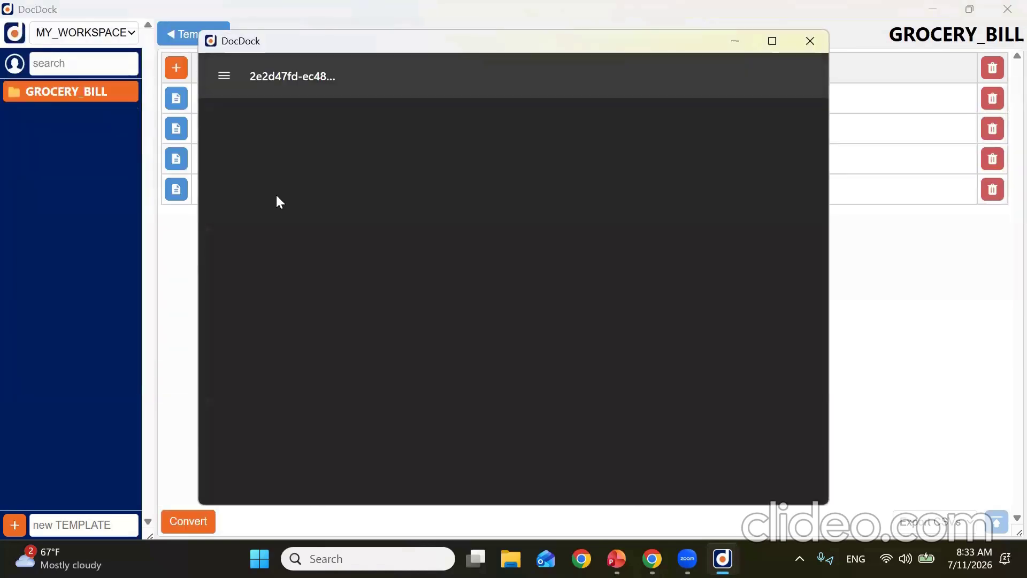
scroll(473, 231, "down", 1)
scroll(473, 232, "down", 20)
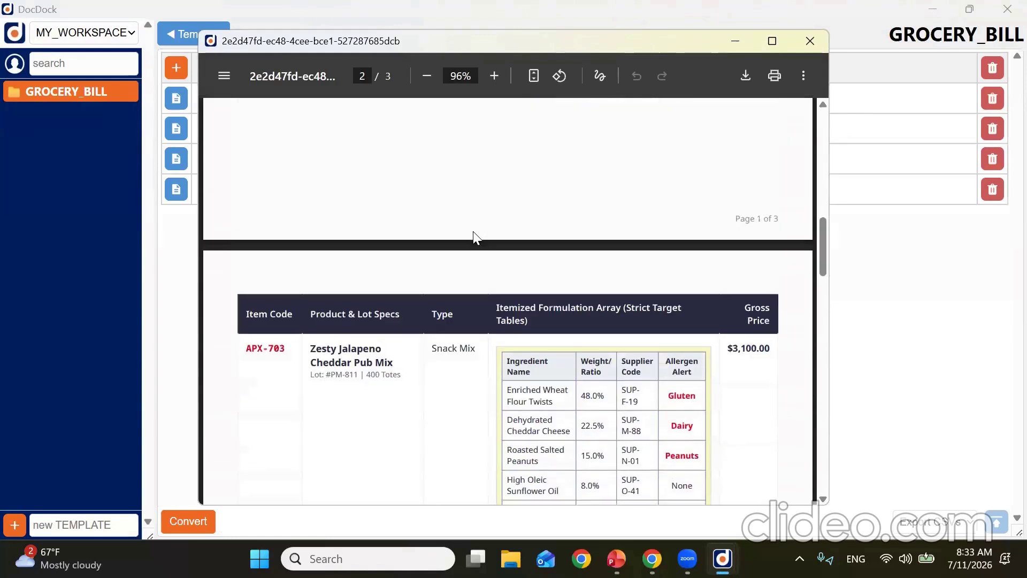
scroll(473, 232, "up", 20)
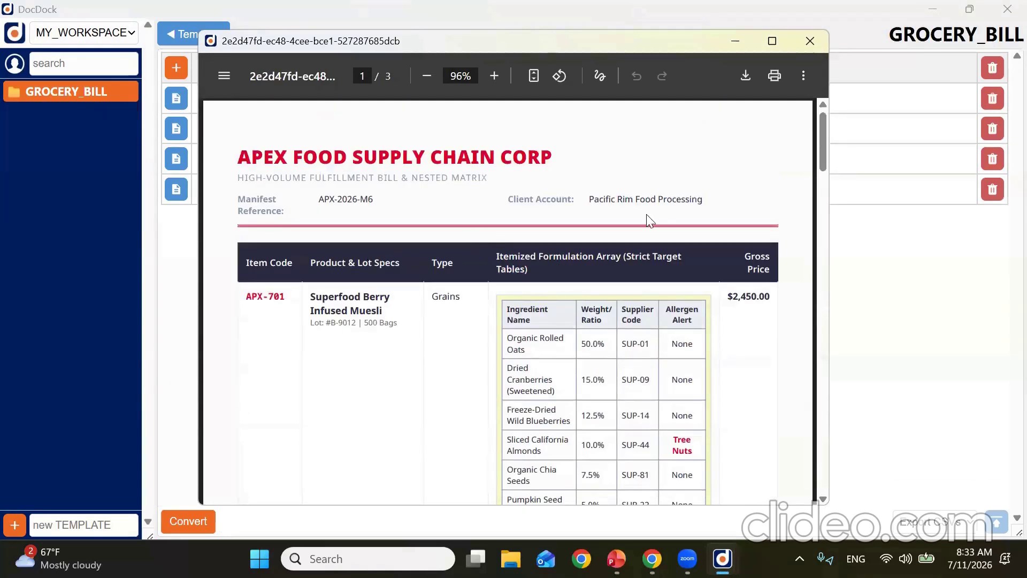
left_click(808, 41)
left_click(176, 158)
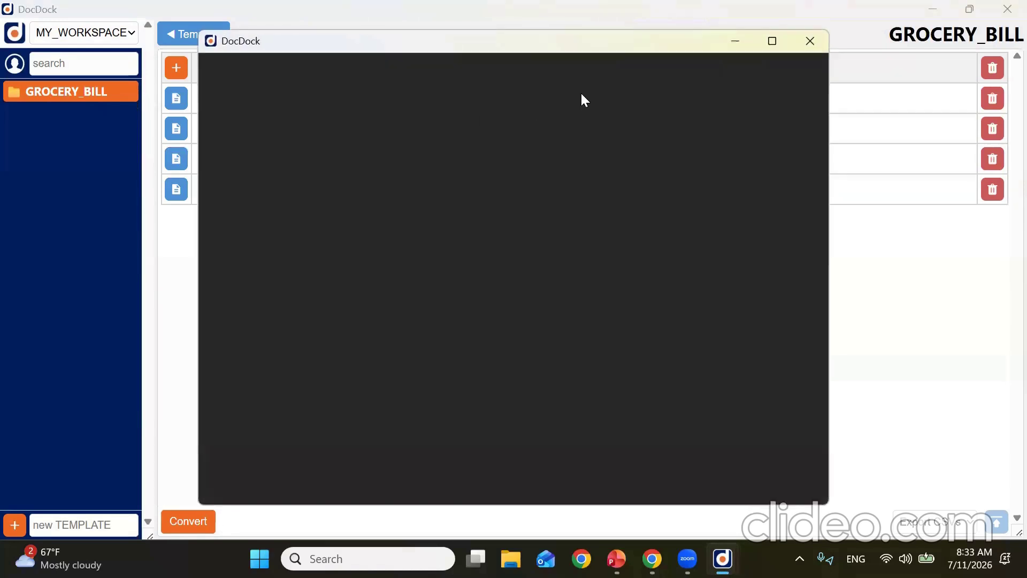
scroll(690, 225, "down", 8)
scroll(687, 228, "up", 8)
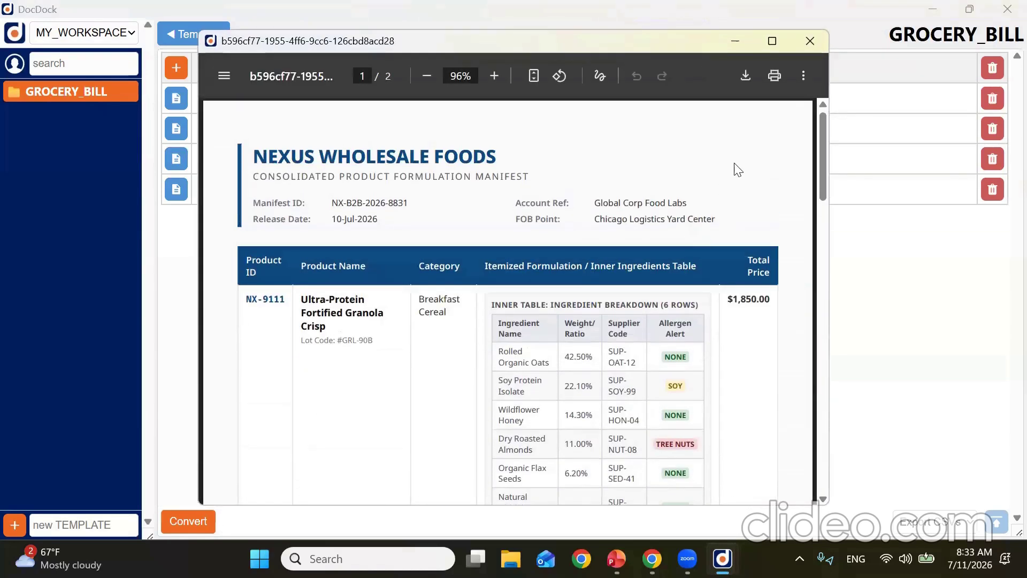
left_click(809, 42)
Examine the uploaded source documents sample_2.pdf and sample_1.pdf for their layout and nested ingredient breakdowns
left_click(177, 129)
scroll(577, 225, "down", 10)
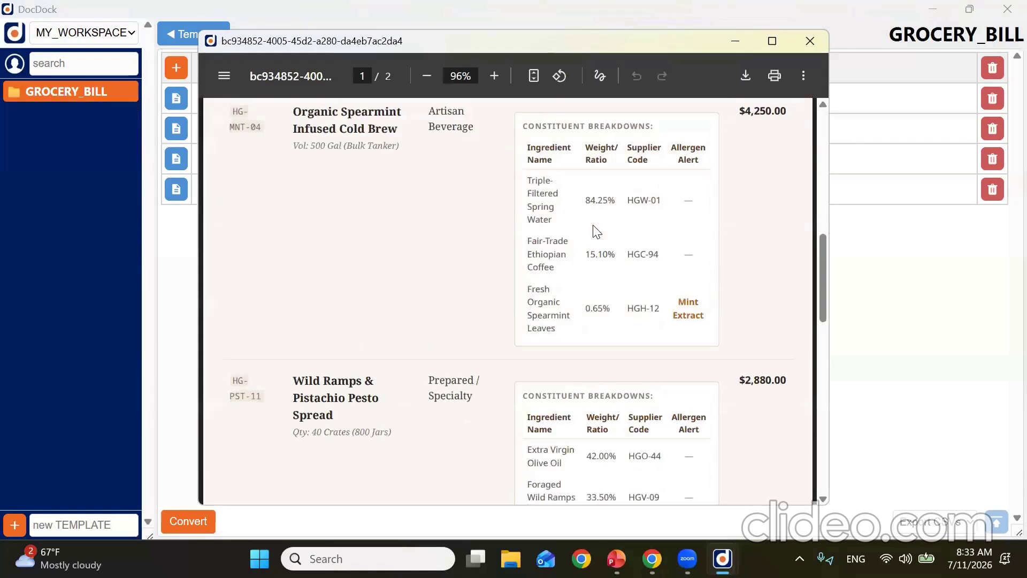
scroll(593, 225, "up", 10)
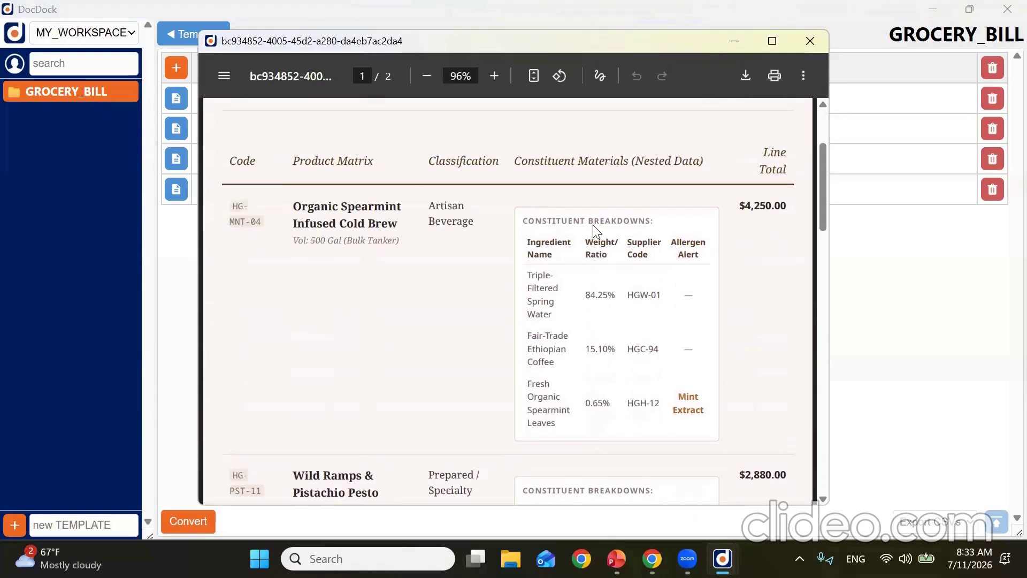
key("alt+F4")
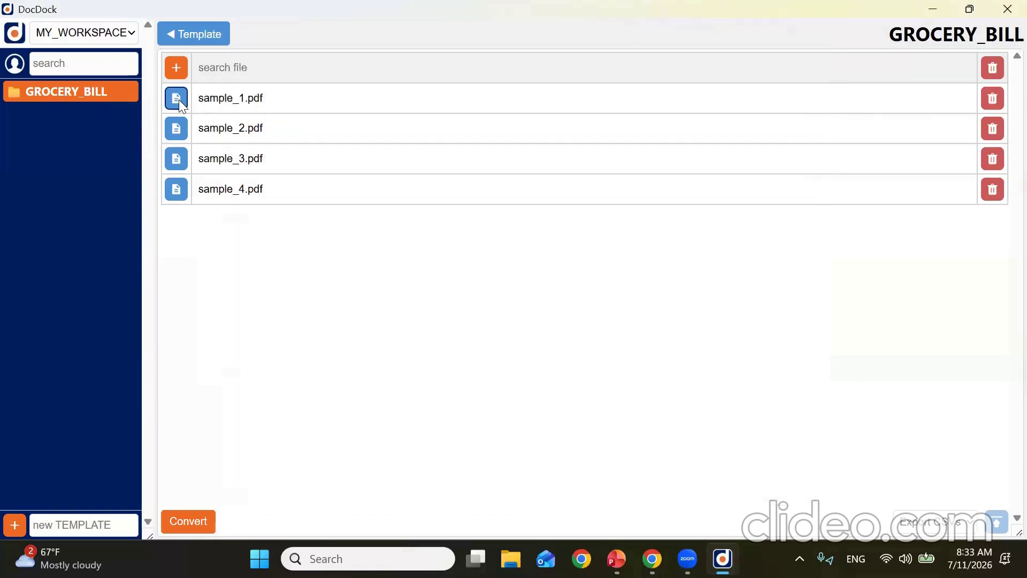
left_click(178, 99)
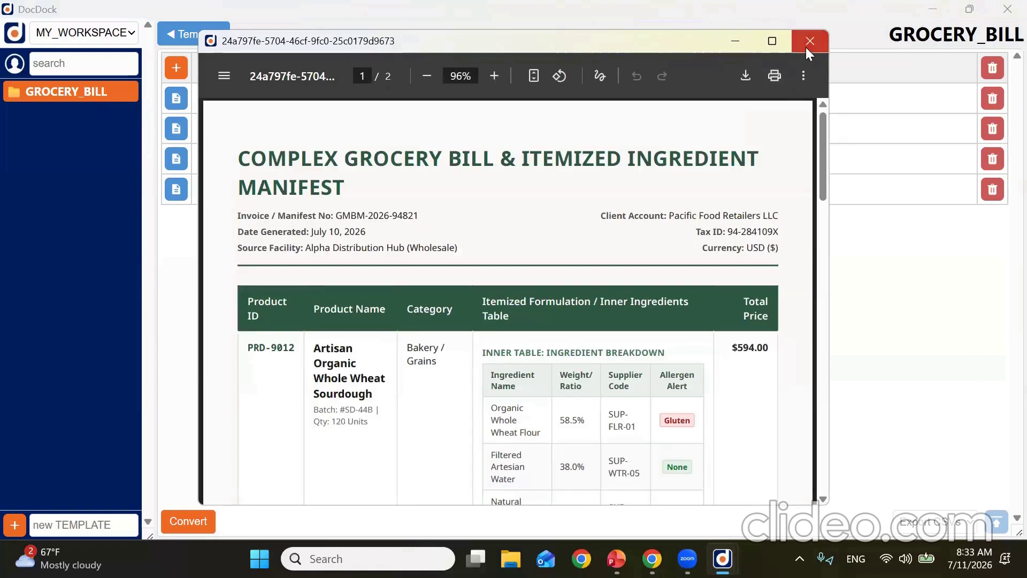
left_click(805, 47)
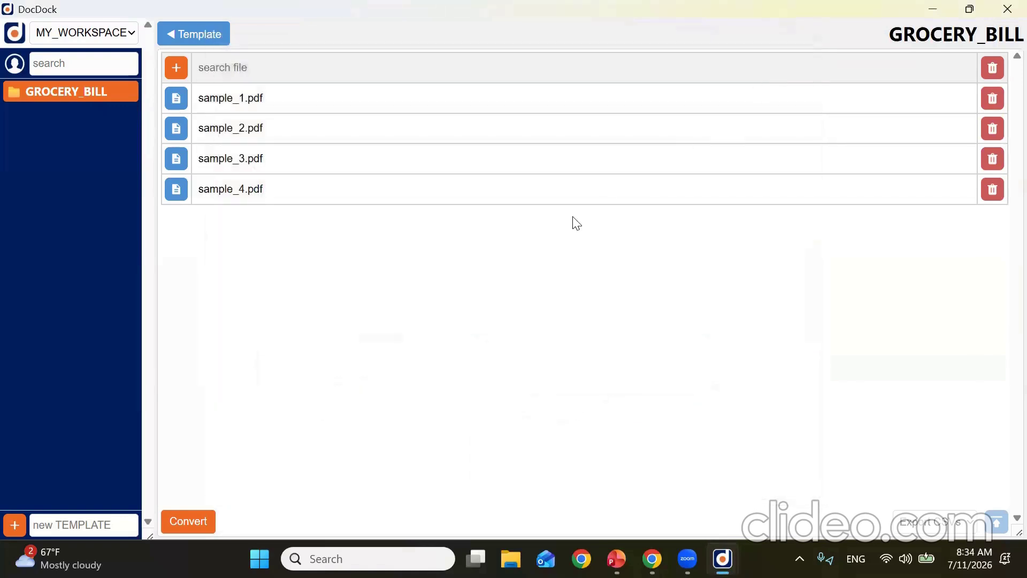
Convert the four uploaded PDFs and open the extracted data of sample_4.pdf
left_click(198, 515)
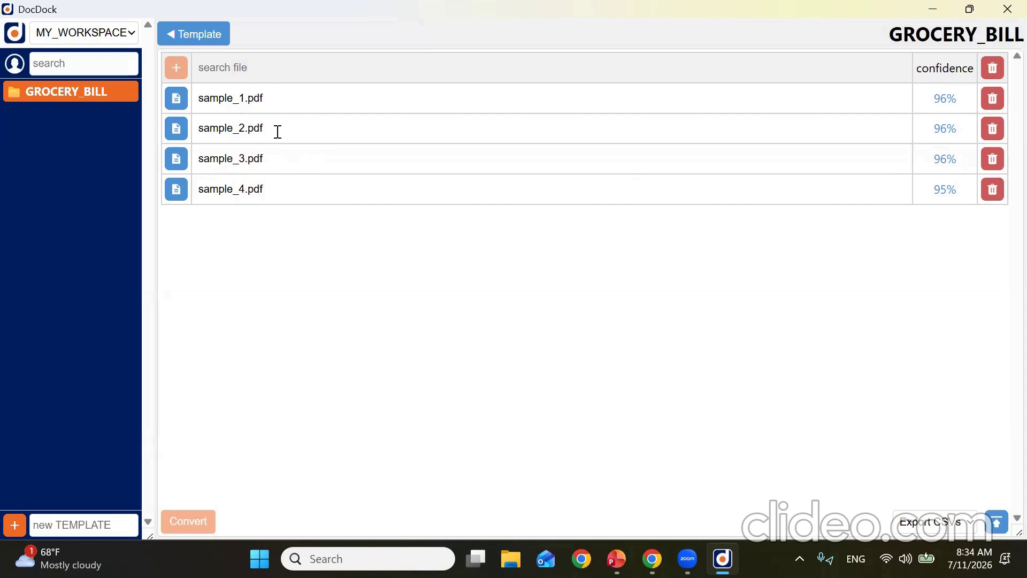
left_click(940, 189)
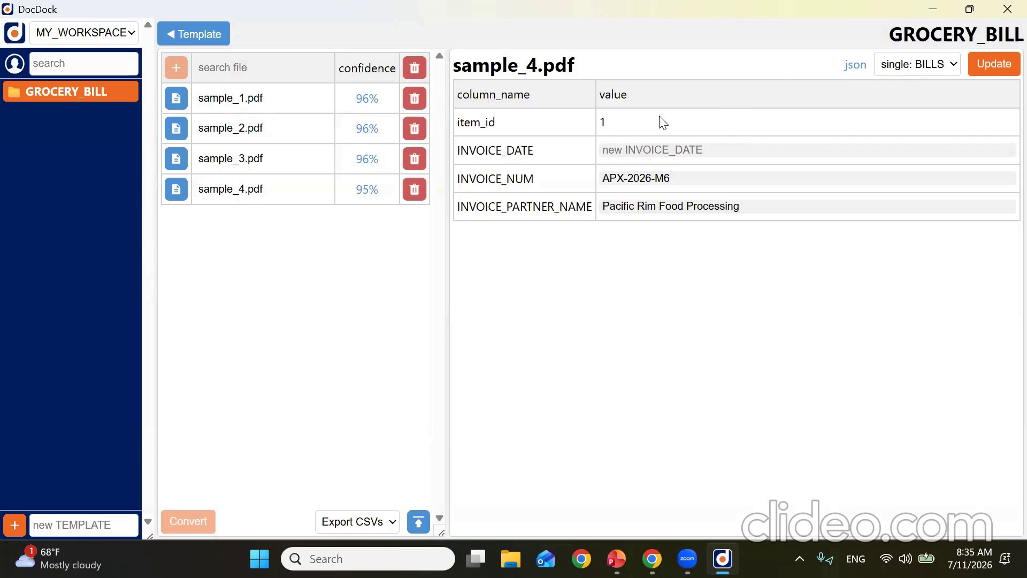
Place the source PDF of sample_4.pdf beside its extracted BILLS values and compare the invoice date, number and partner name
left_click(176, 189)
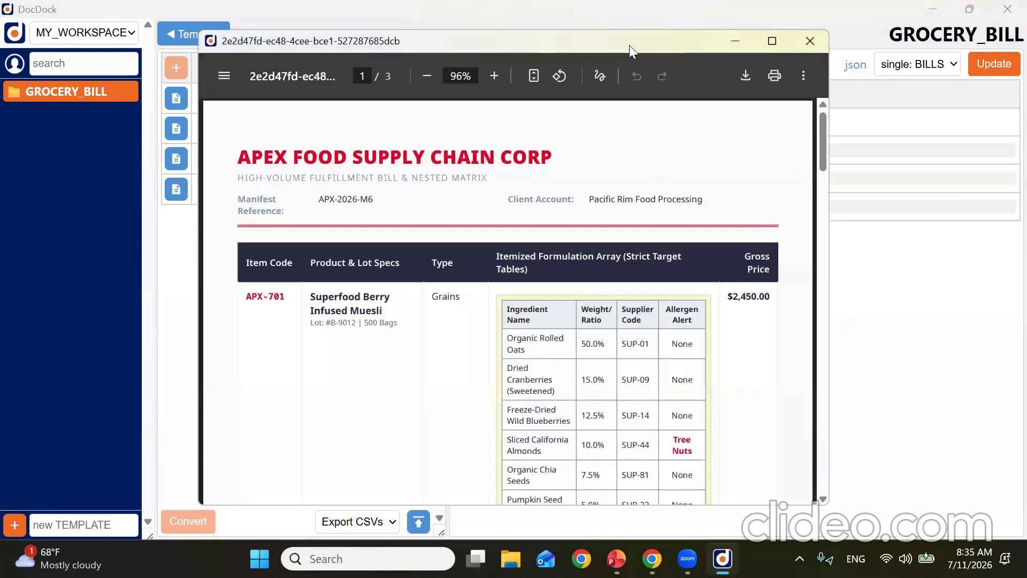
left_click_drag(629, 45, 437, 41)
left_click_drag(636, 100, 434, 160)
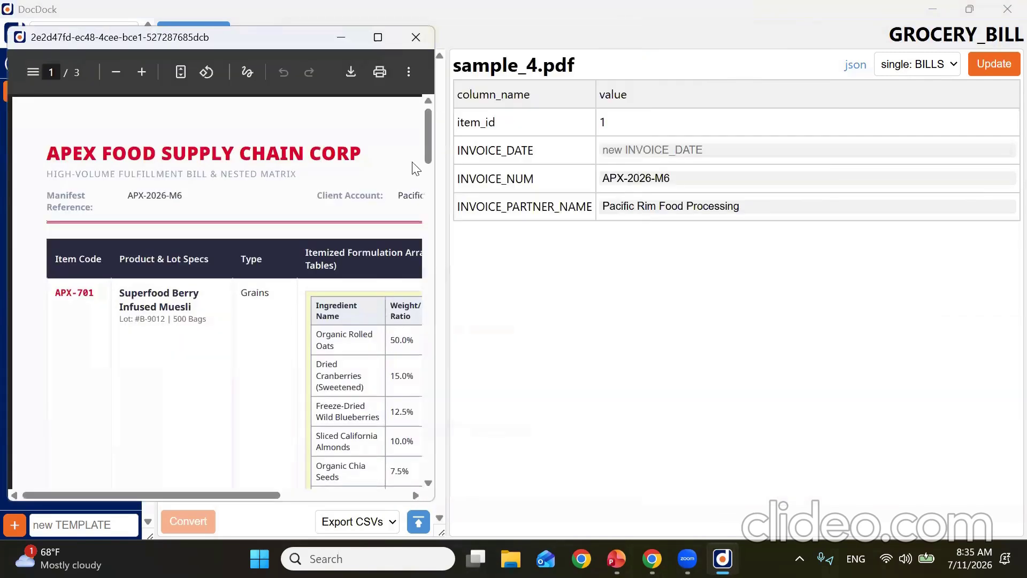
mouse_move(243, 494)
left_mouse_down()
mouse_move(286, 506)
mouse_move(262, 495)
left_mouse_up()
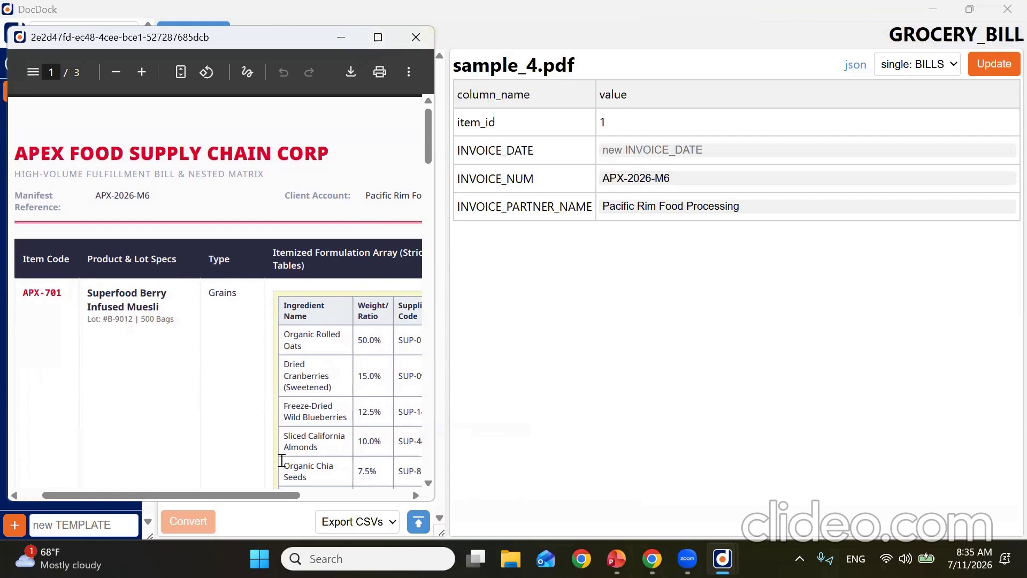
left_click_drag(272, 495, 362, 496)
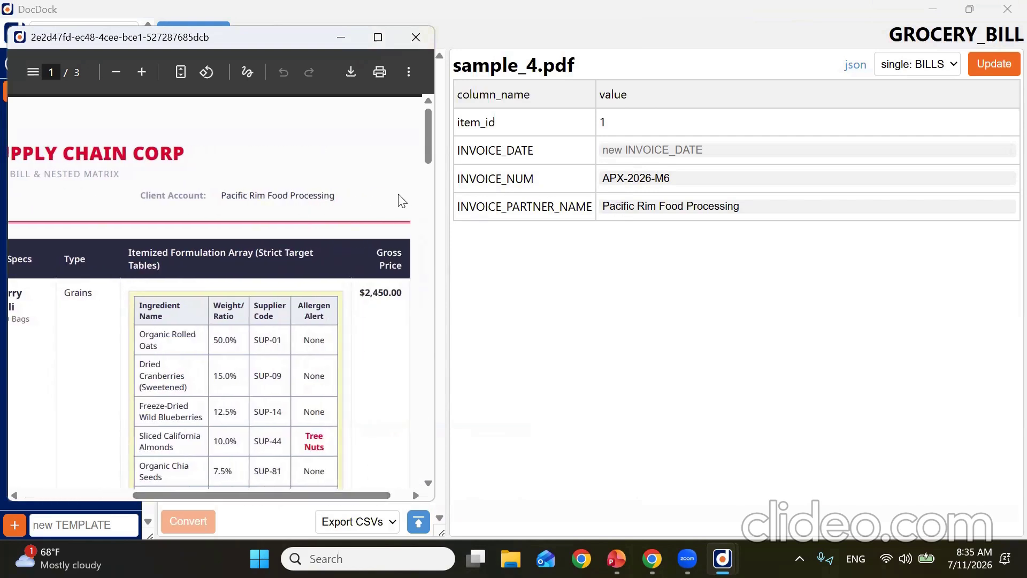
left_click(416, 38)
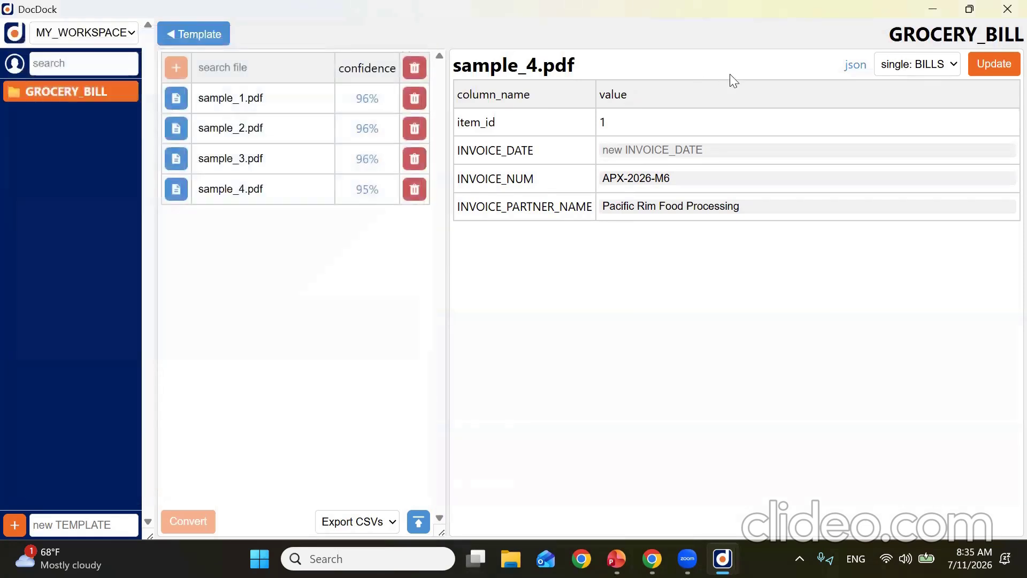
Show the extracted PRODUCTS table of sample_4.pdf and place its source PDF beside it in a narrower window
left_click(924, 63)
left_click(938, 107)
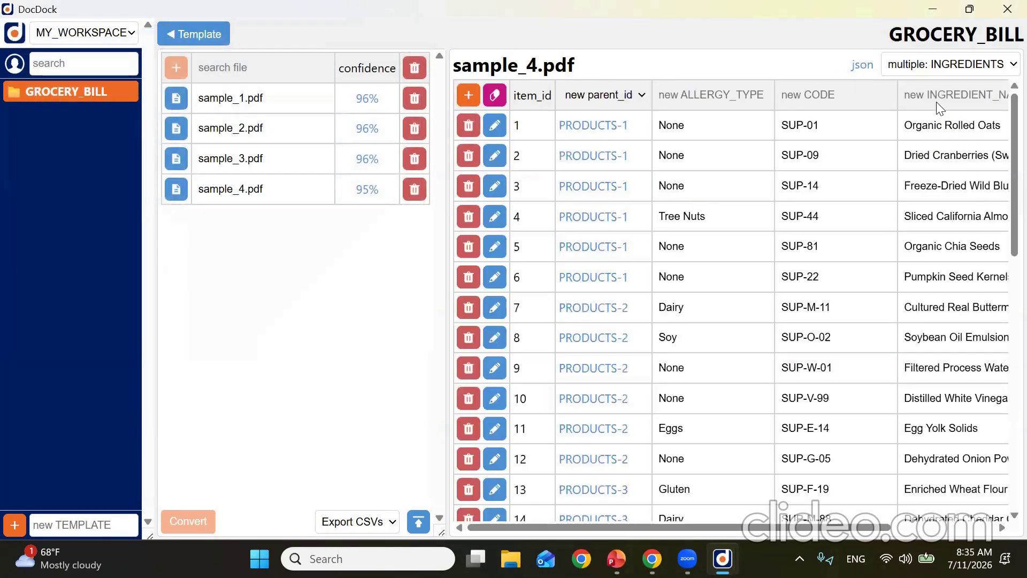
left_click(928, 64)
left_click(955, 123)
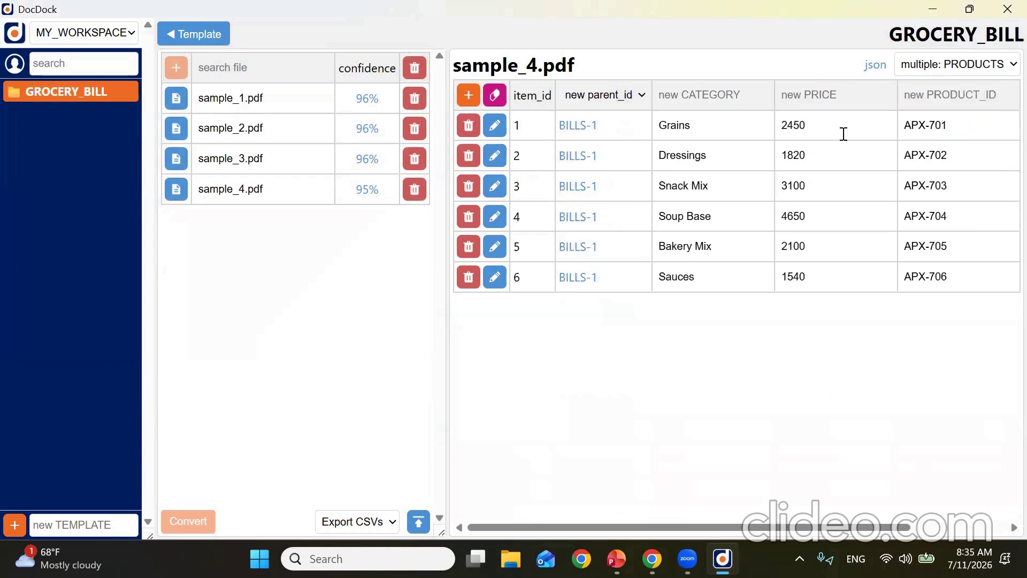
left_click(176, 188)
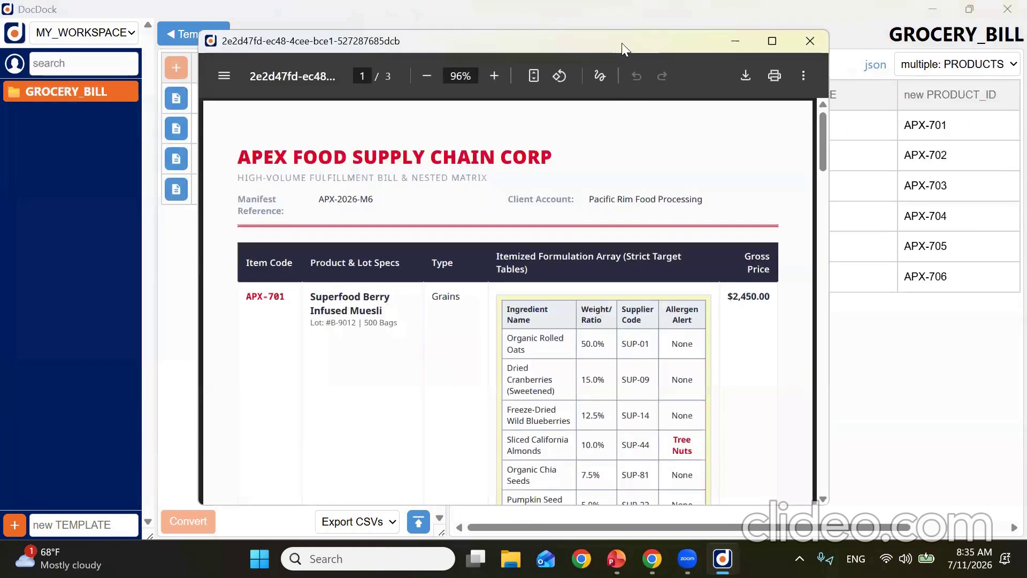
left_click_drag(611, 41, 419, 28)
left_click_drag(636, 149, 438, 156)
left_click_drag(228, 486, 241, 483)
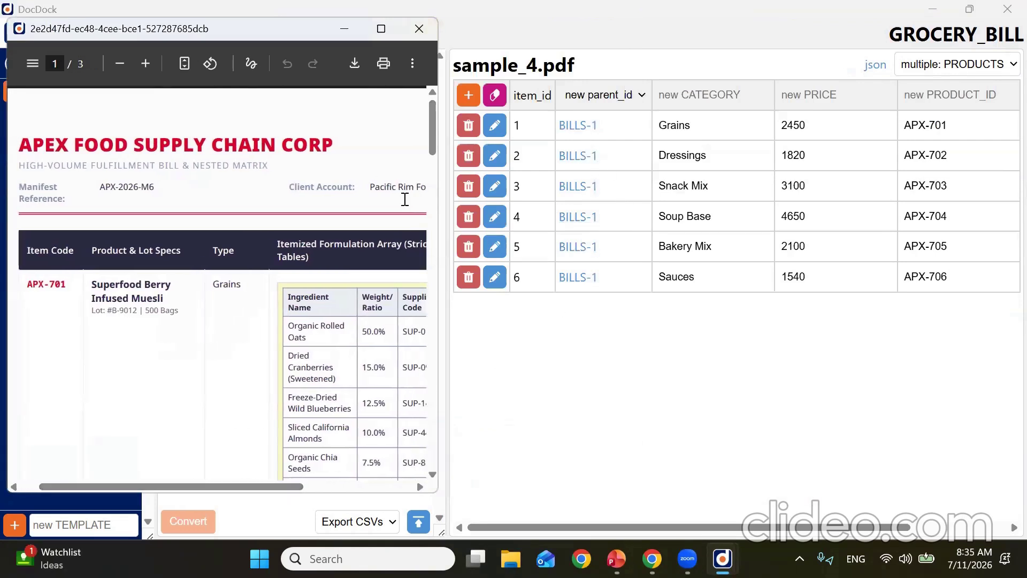
Compare the item codes and types across the source PDF's pages with the PRODUCTS rows, and close the PDF
scroll(294, 257, "down", 15)
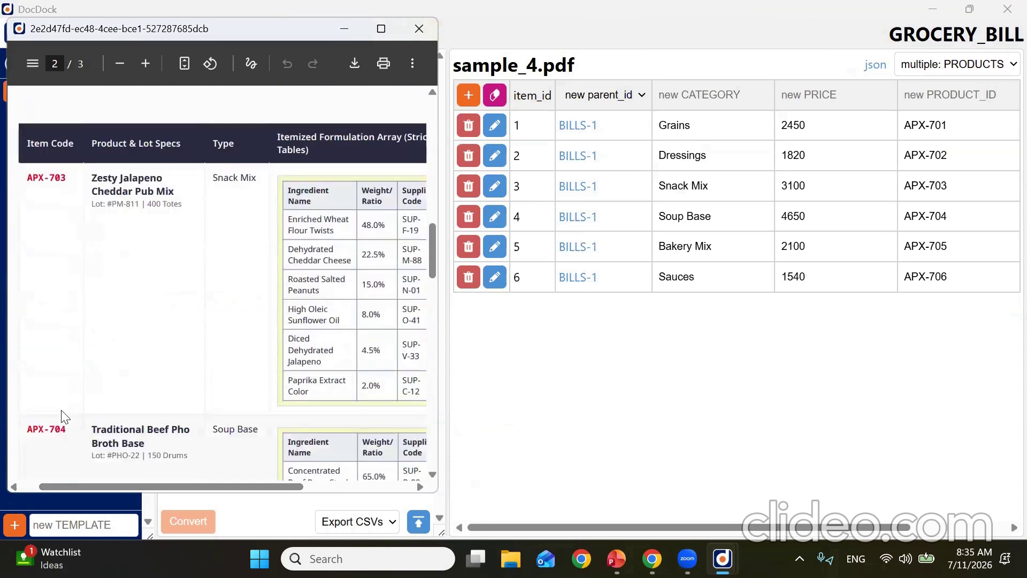
scroll(63, 416, "down", 3)
scroll(72, 371, "down", 15)
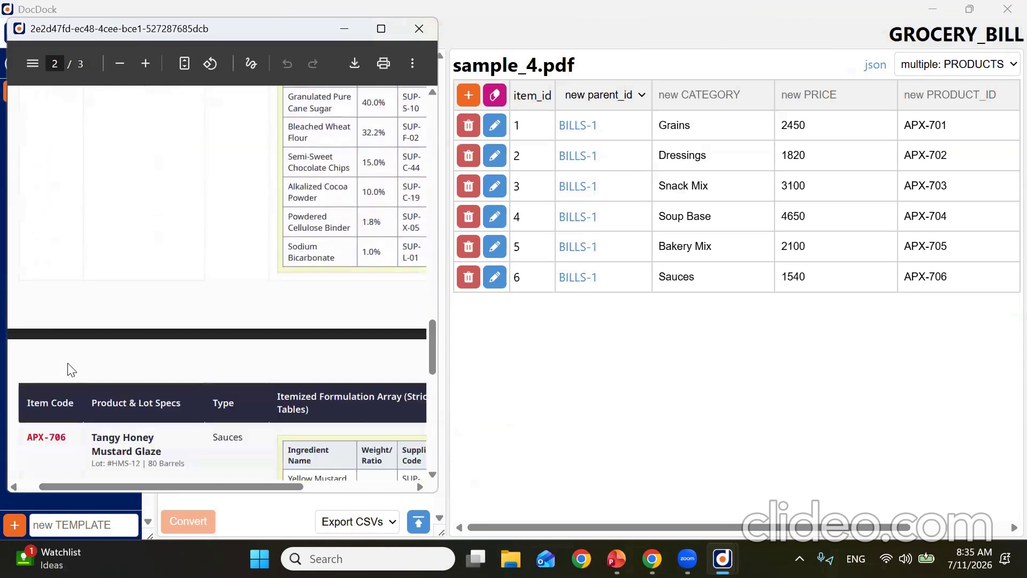
scroll(94, 278, "up", 20)
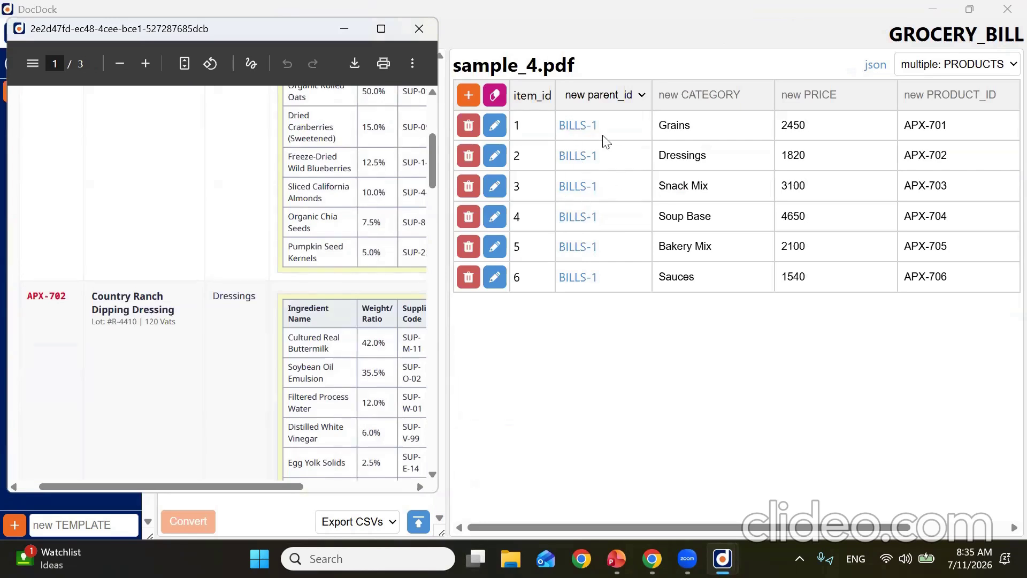
scroll(229, 179, "up", 5)
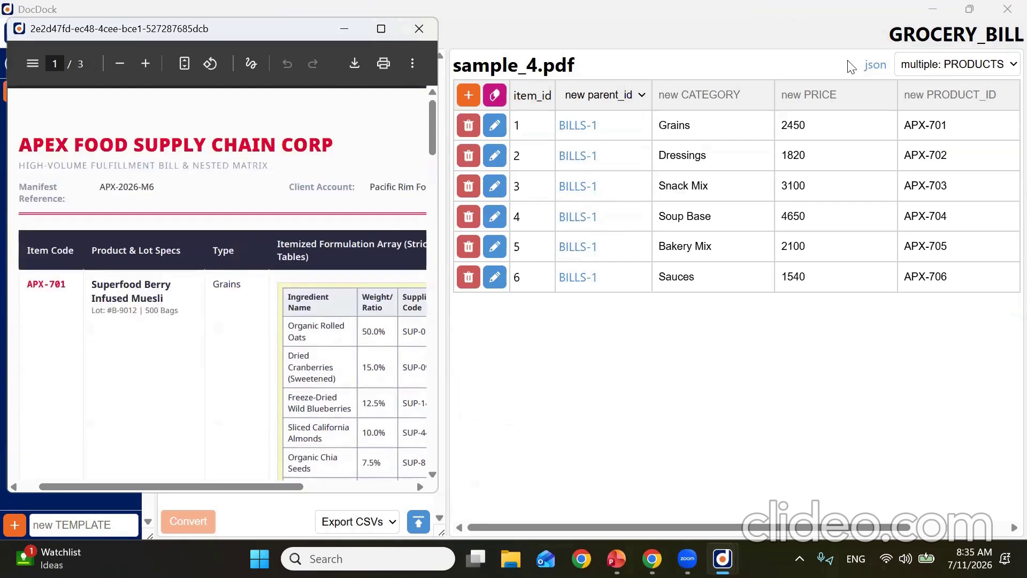
left_click(434, 30)
Place the source PDF of sample_4.pdf beside its INGREDIENTS table, compare the ingredient rows, and close the PDF
left_click(961, 64)
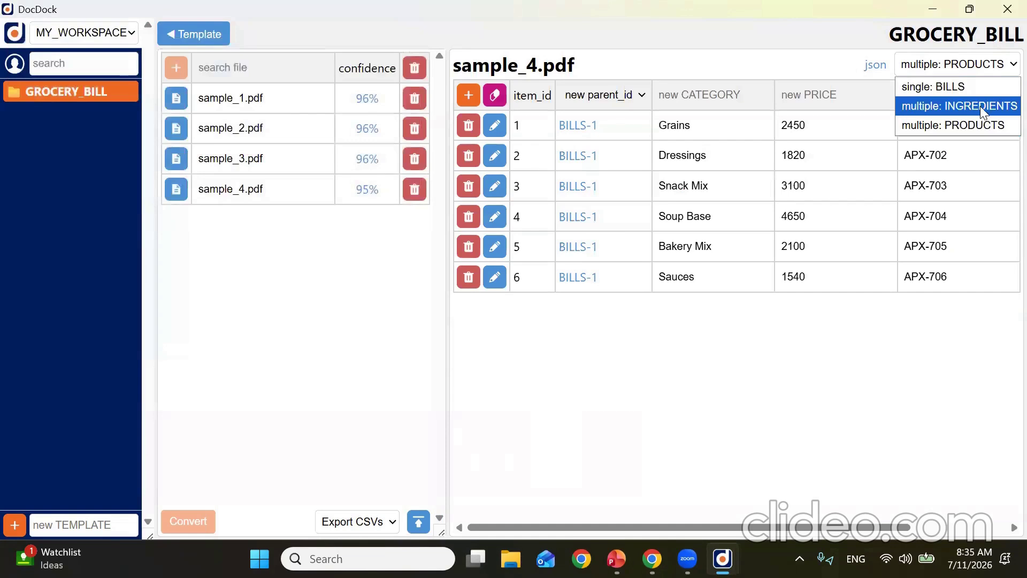
left_click(980, 106)
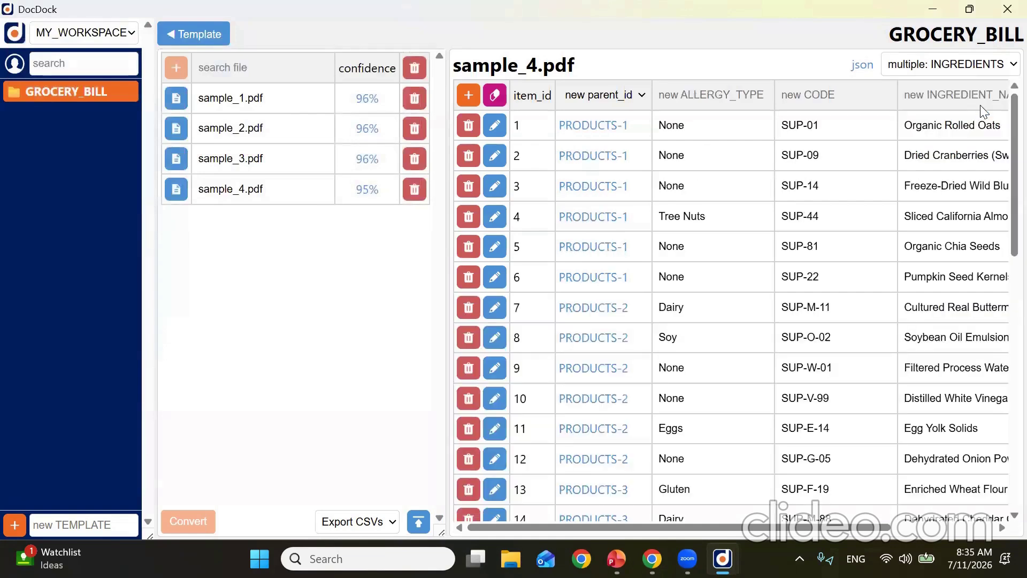
left_click(177, 190)
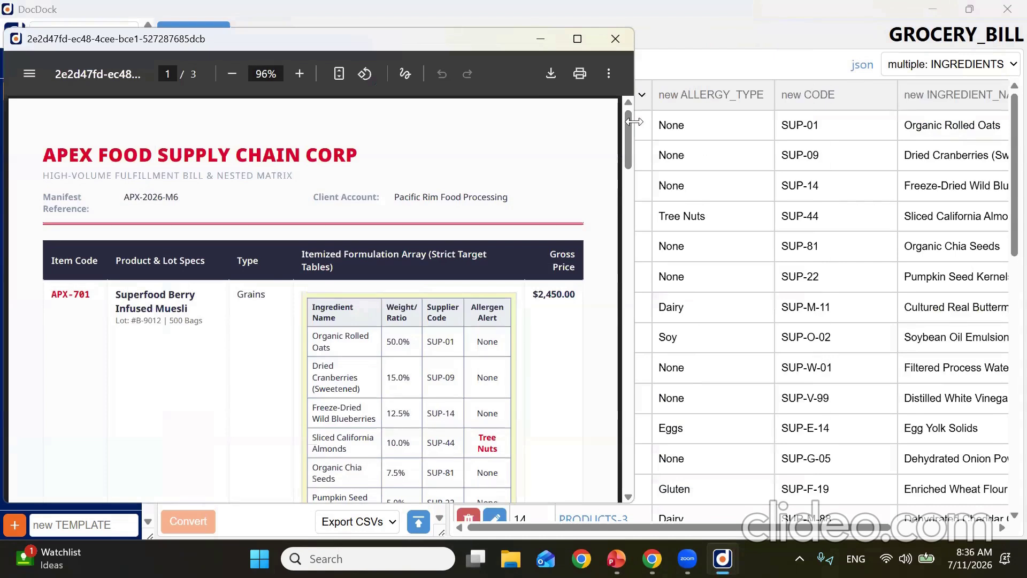
left_click_drag(634, 122, 429, 122)
scroll(599, 275, "down", 10)
scroll(379, 337, "down", 10)
scroll(378, 337, "down", 10)
scroll(360, 332, "up", 20)
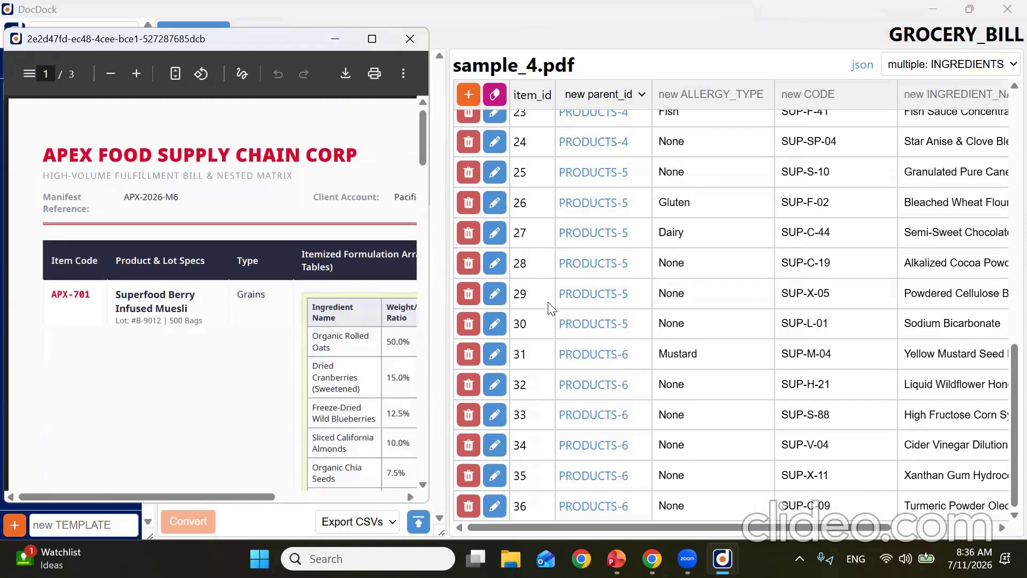
scroll(692, 291, "up", 10)
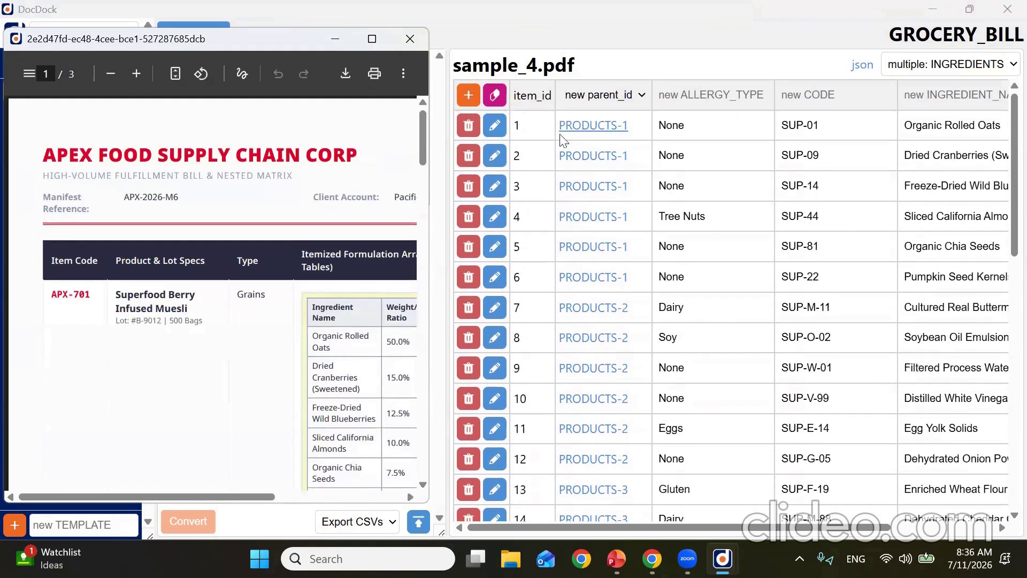
left_click(411, 39)
Follow the PRODUCTS-1 and PRODUCTS-2 parent links from the INGREDIENTS table to the product records, returning to INGREDIENTS each time
left_click(604, 127)
left_click(953, 64)
left_click(954, 107)
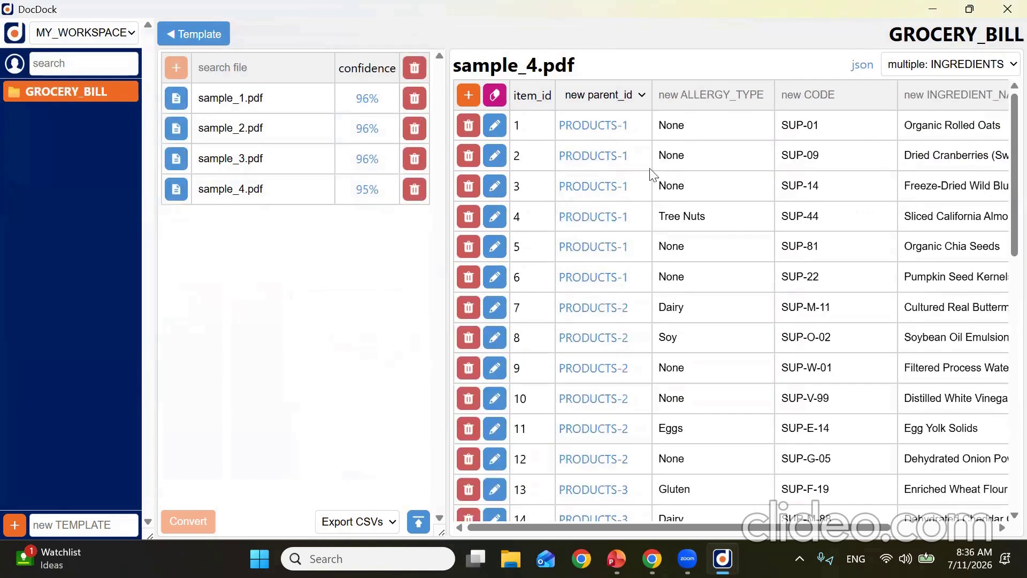
left_click(615, 308)
left_click(950, 65)
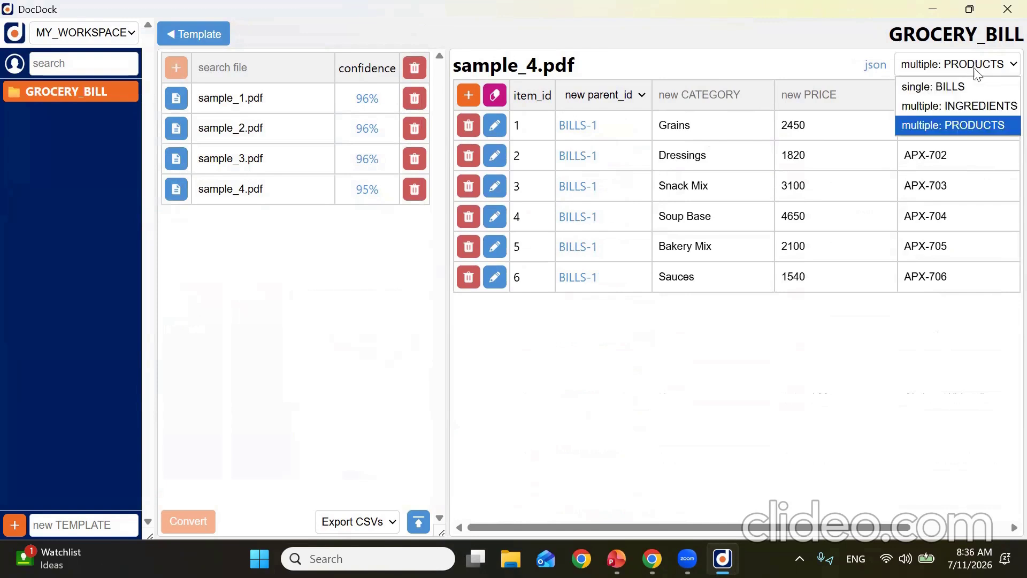
left_click(982, 106)
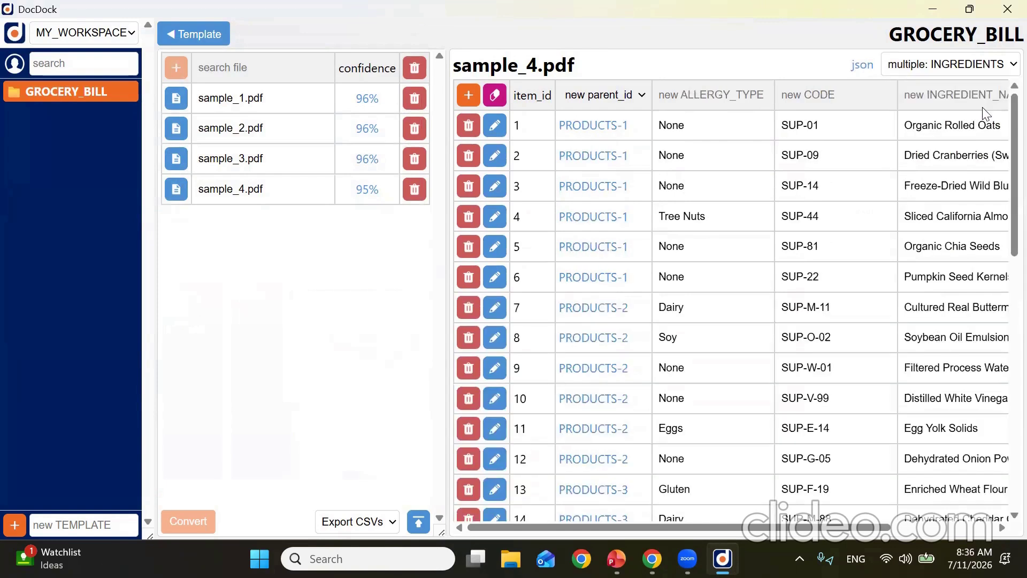
Set INVOICE_DATE to 11022026 in the BILLS data of sample_4.pdf and save the update
left_click(957, 70)
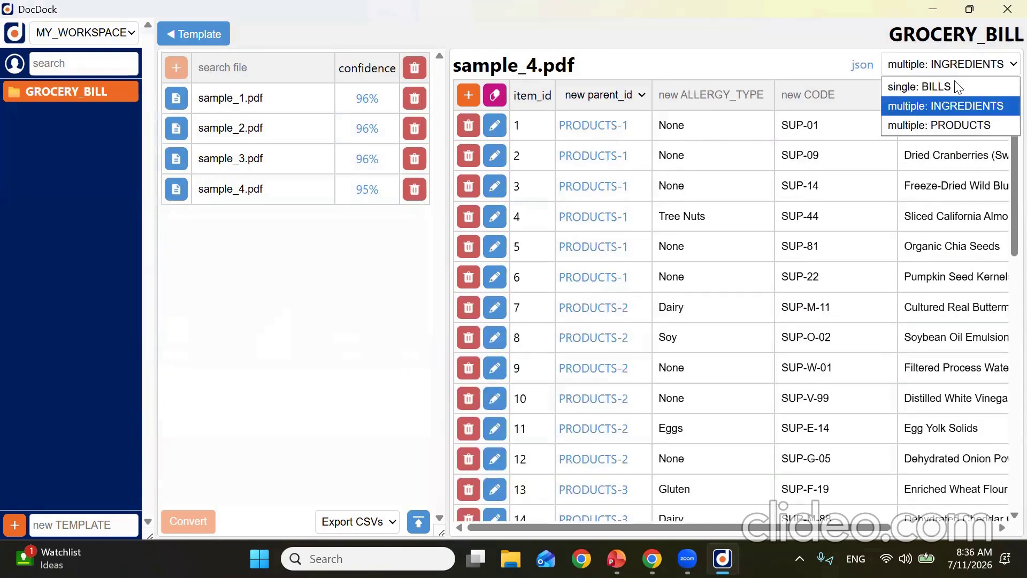
left_click(954, 81)
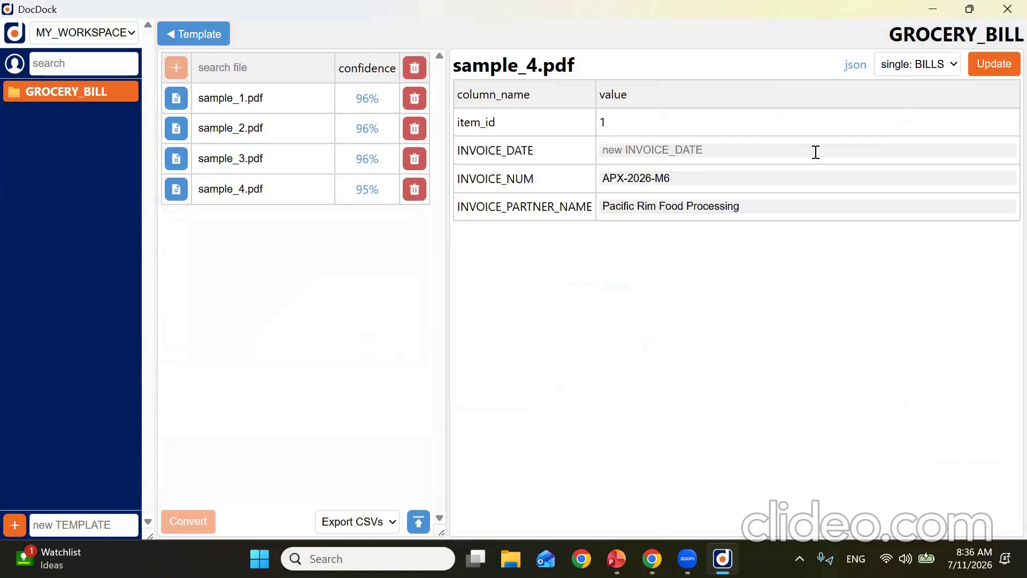
type("11022026")
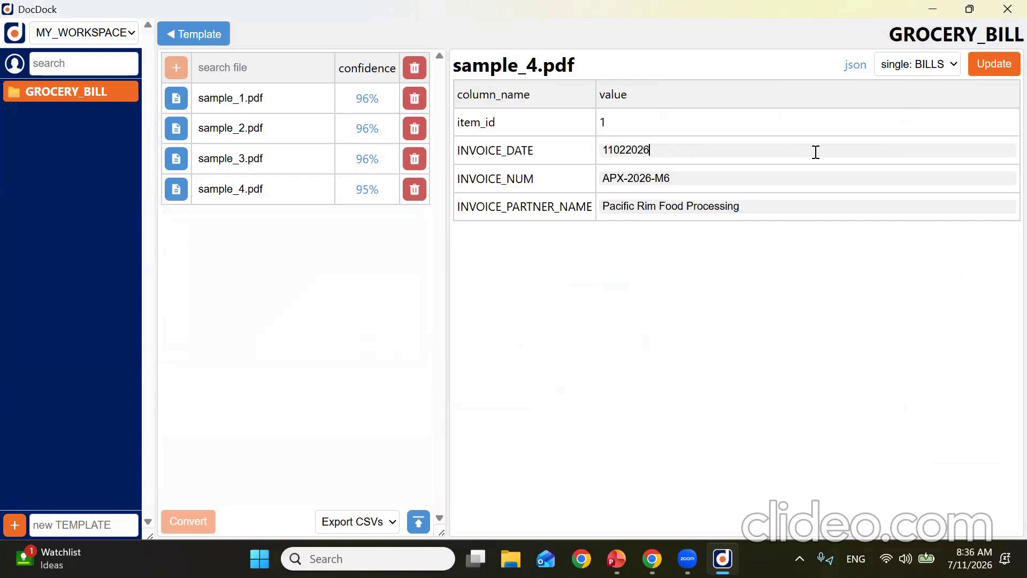
left_click(993, 67)
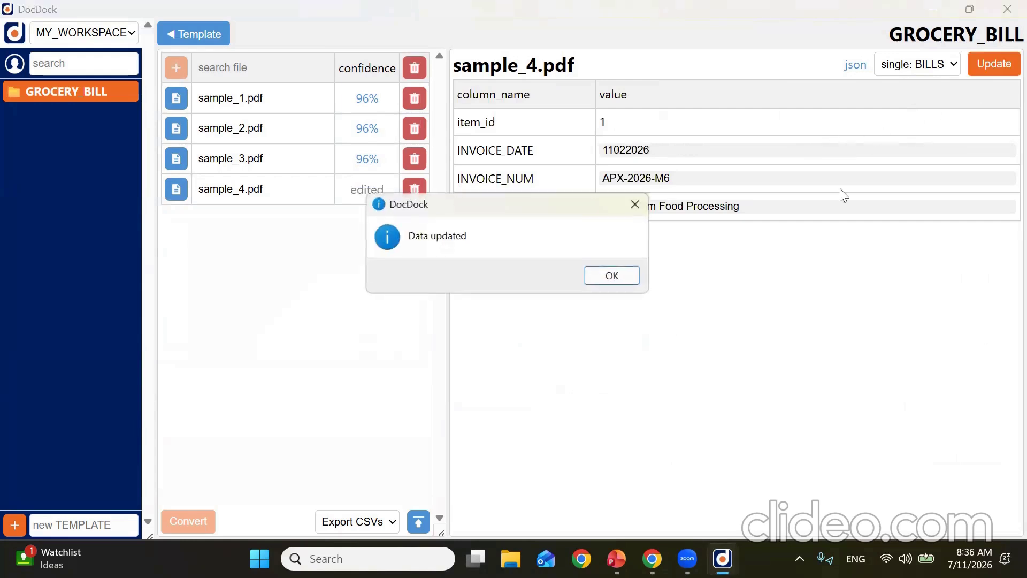
left_click(610, 275)
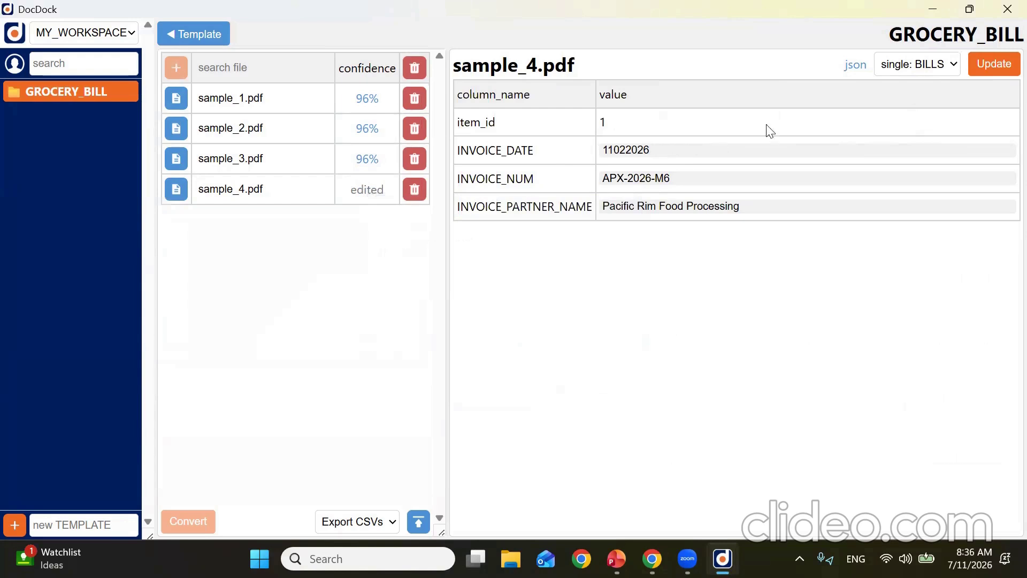
Set the ALLERGY_TYPE of ingredient item 1, Organic Rolled Oats, to Nuts and save the row
left_click(933, 65)
left_click(955, 107)
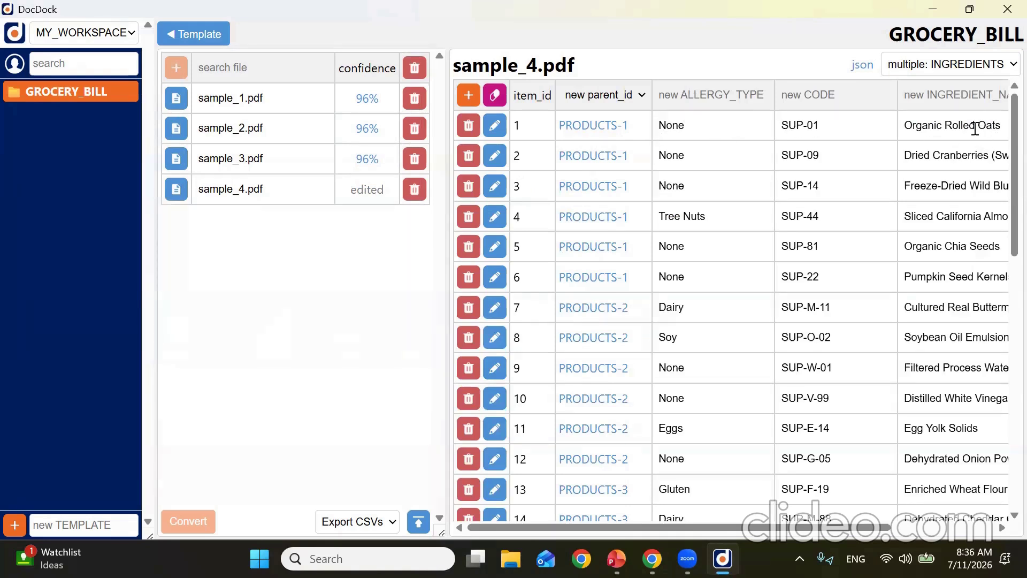
left_click(497, 125)
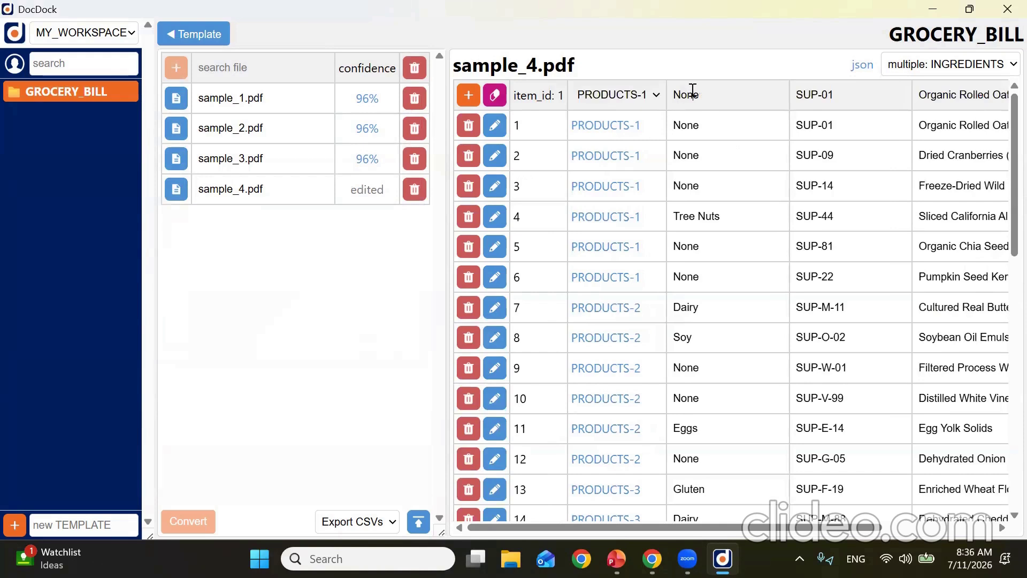
double_click(693, 92)
type("Nuts")
left_click(472, 94)
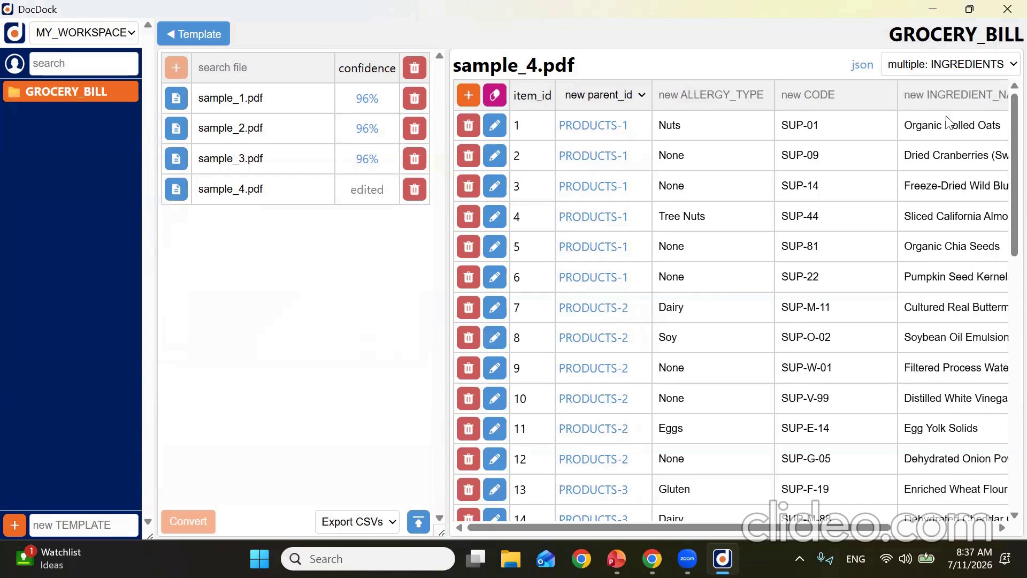
Reassign ingredient item 1 to parent PRODUCTS-2 and save the row
left_click(498, 125)
left_click(615, 95)
left_click(617, 147)
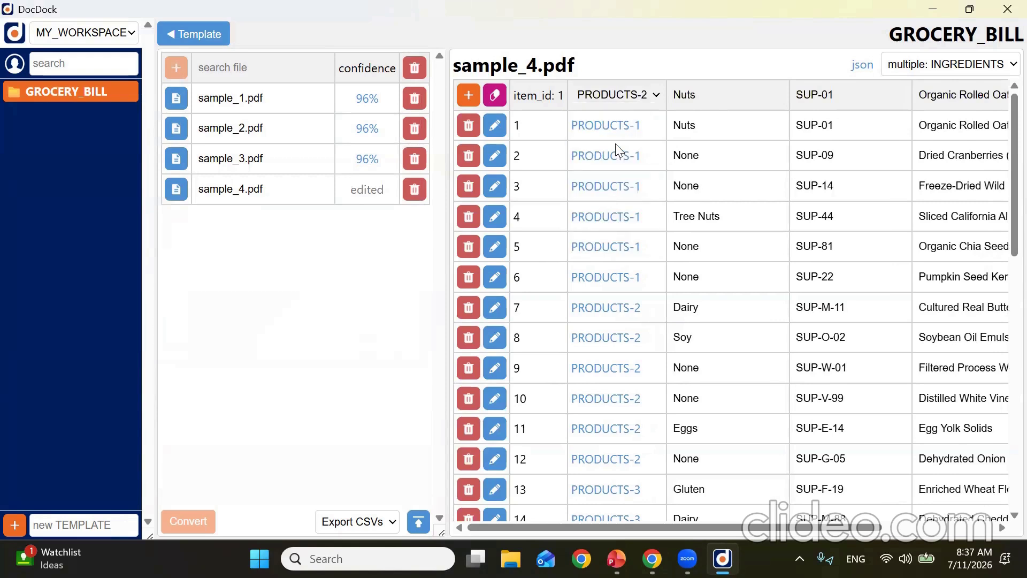
left_click(471, 95)
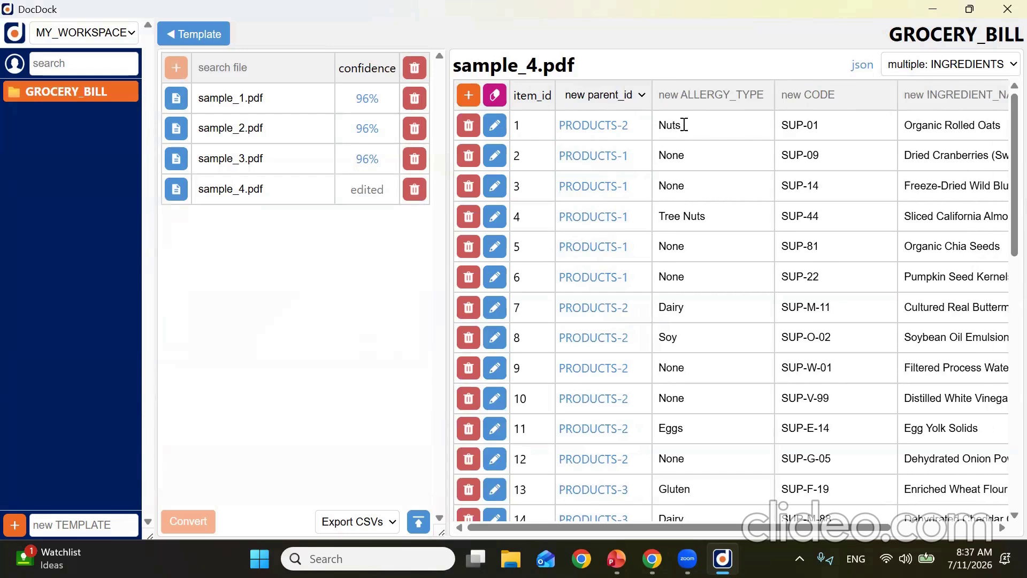
left_click_drag(672, 124, 666, 125)
left_click(390, 319)
Widen the file list pane and export the GROCERY_BILL results as CSVs in a zipped folder on the Desktop
left_click_drag(440, 530, 630, 530)
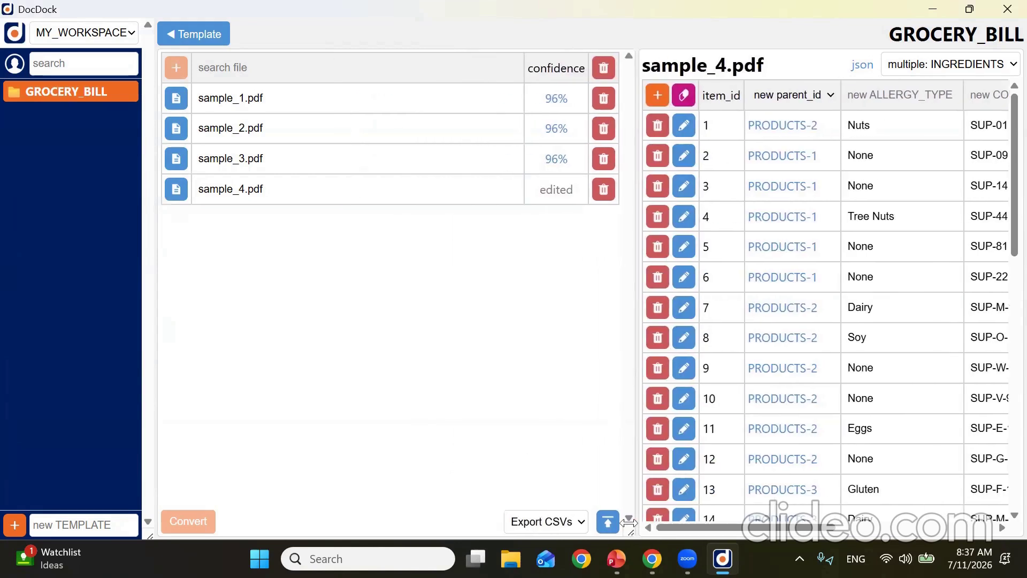
left_click(561, 521)
left_click(568, 443)
left_click(574, 529)
left_click(564, 522)
left_click(564, 519)
left_click(561, 445)
left_click(606, 521)
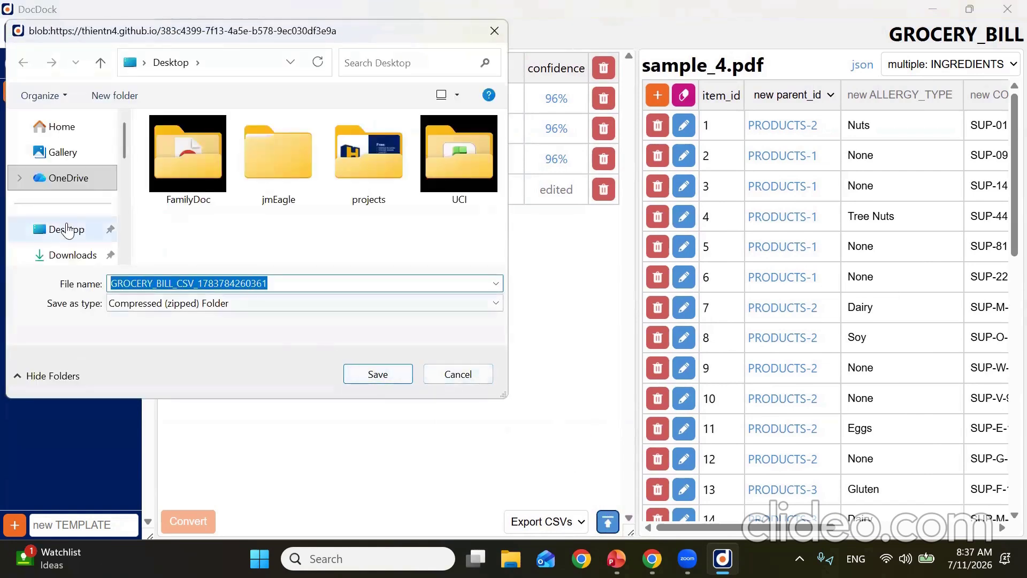
left_click(74, 229)
left_click(378, 373)
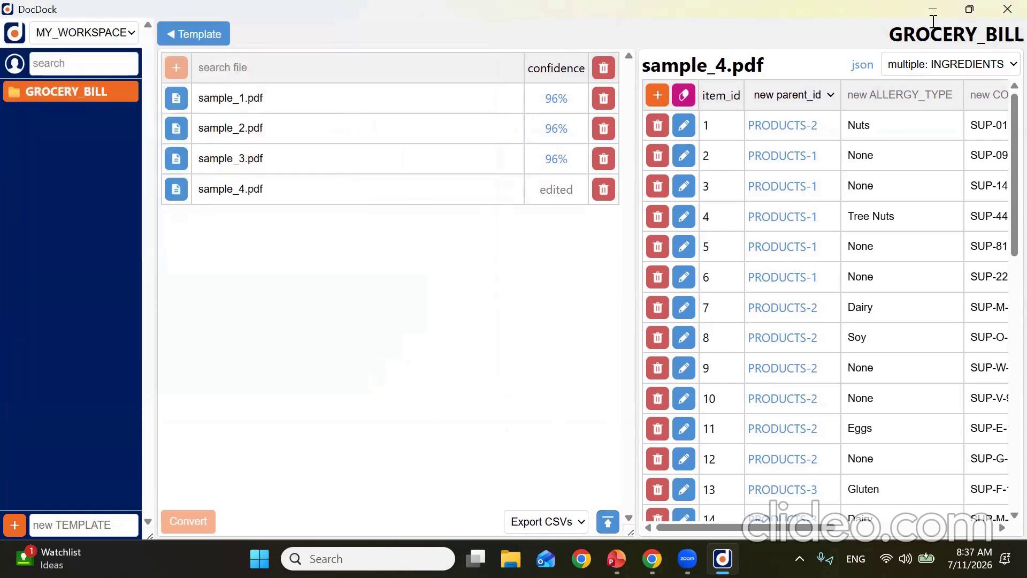
Switch to the Windows desktop and open the exported GROCERY_BILL CSV archive in a maximized File Explorer window
left_click(933, 11)
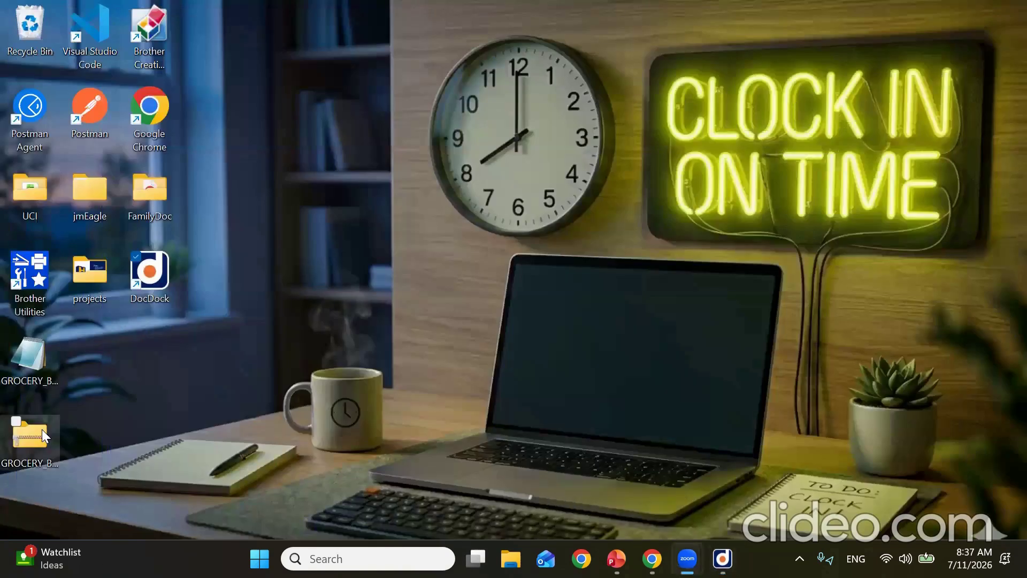
left_click(31, 368)
right_click(31, 368)
left_click(117, 388)
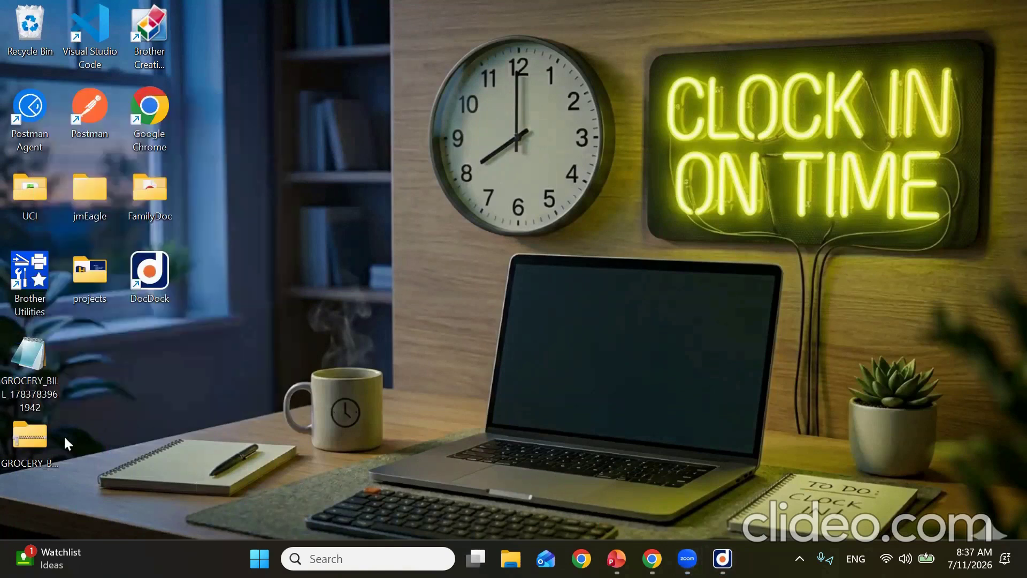
double_click(47, 435)
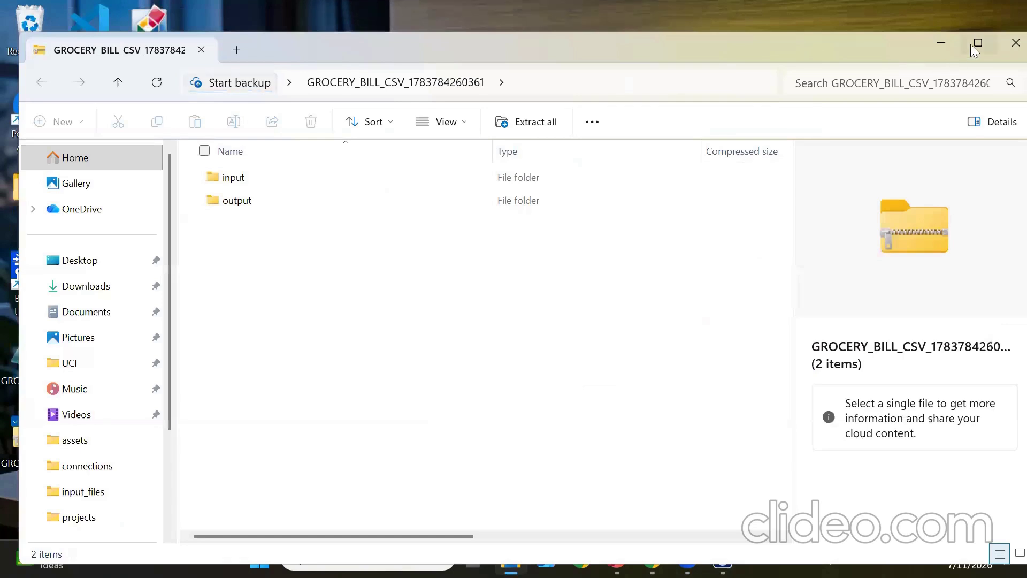
left_click(970, 43)
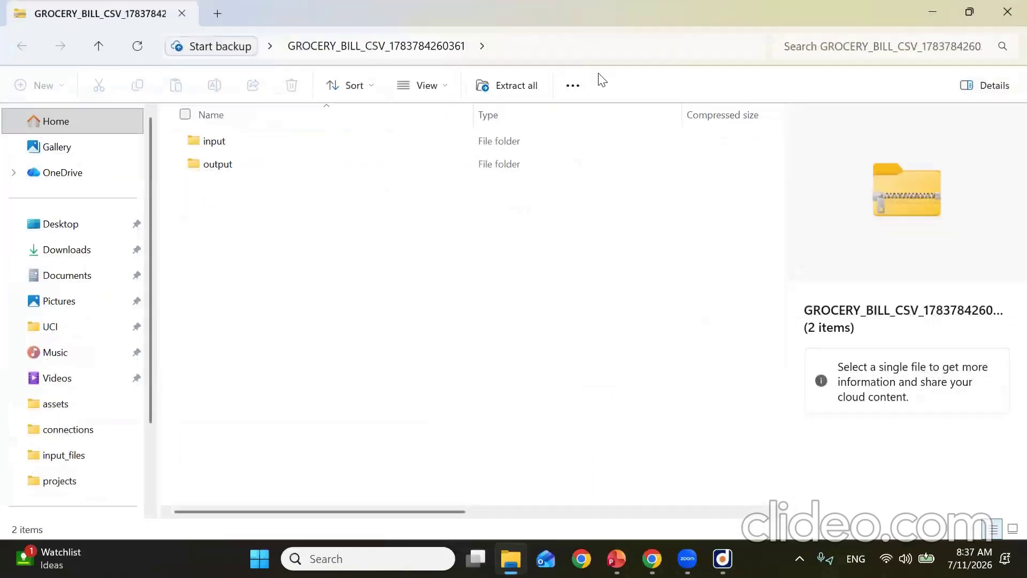
Examine the archive's input folder and open its output folder to view the exported CSV files
left_click(227, 141)
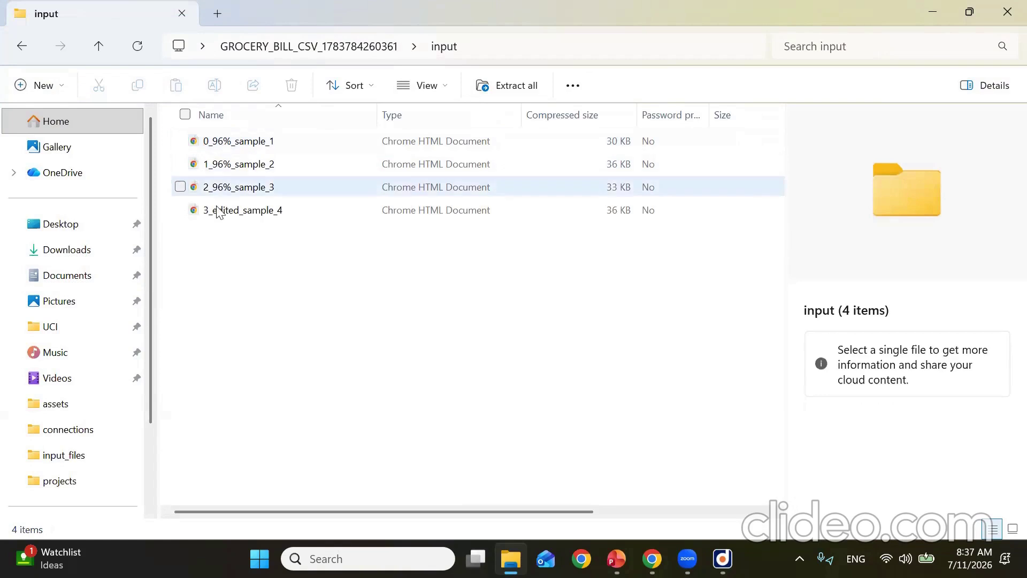
left_click(22, 47)
double_click(229, 162)
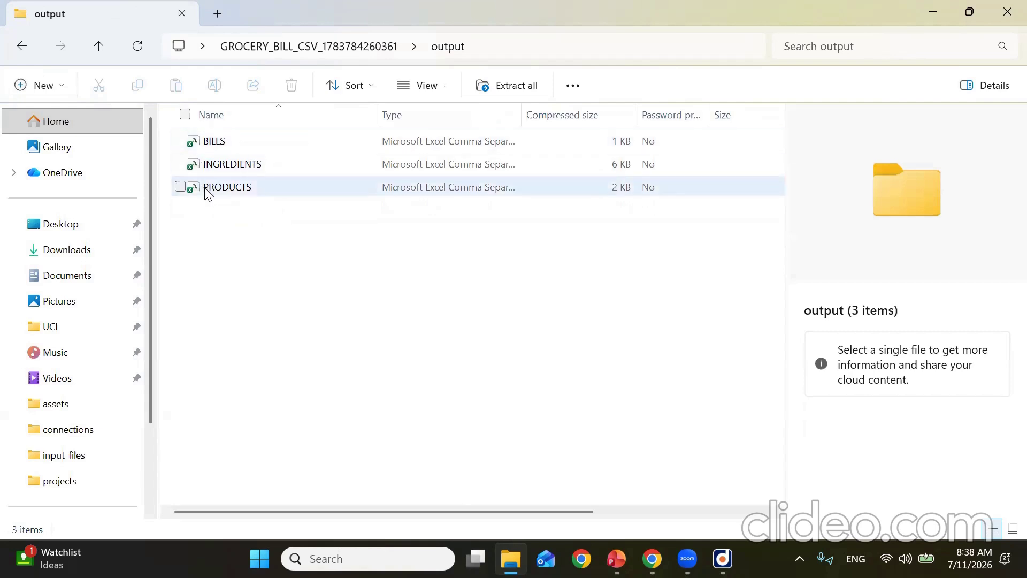
Open the BILLS CSV, dismiss the data conversion notice, widen the file_name column to read it, and close the file without saving
left_click(220, 144)
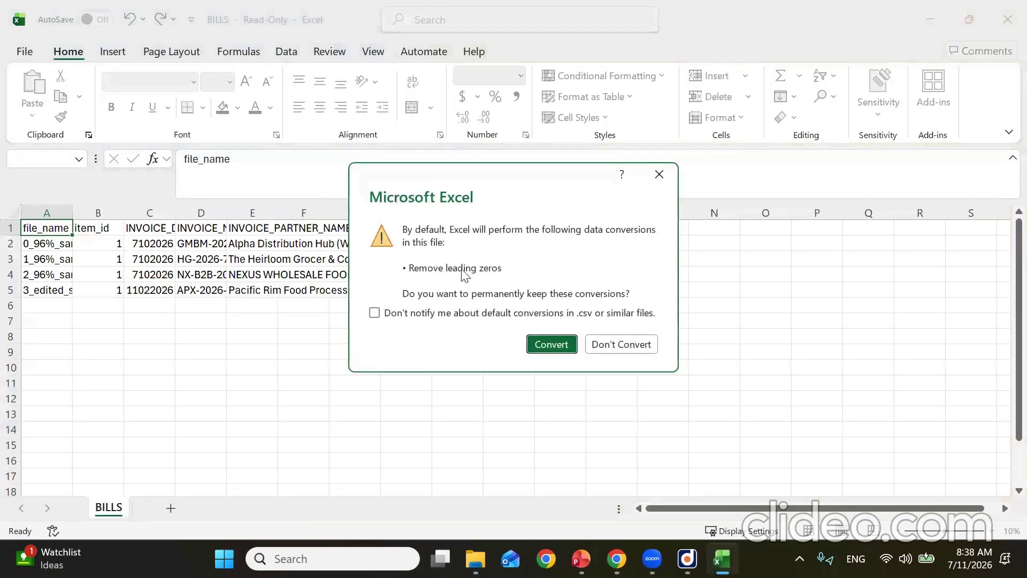
left_click(659, 175)
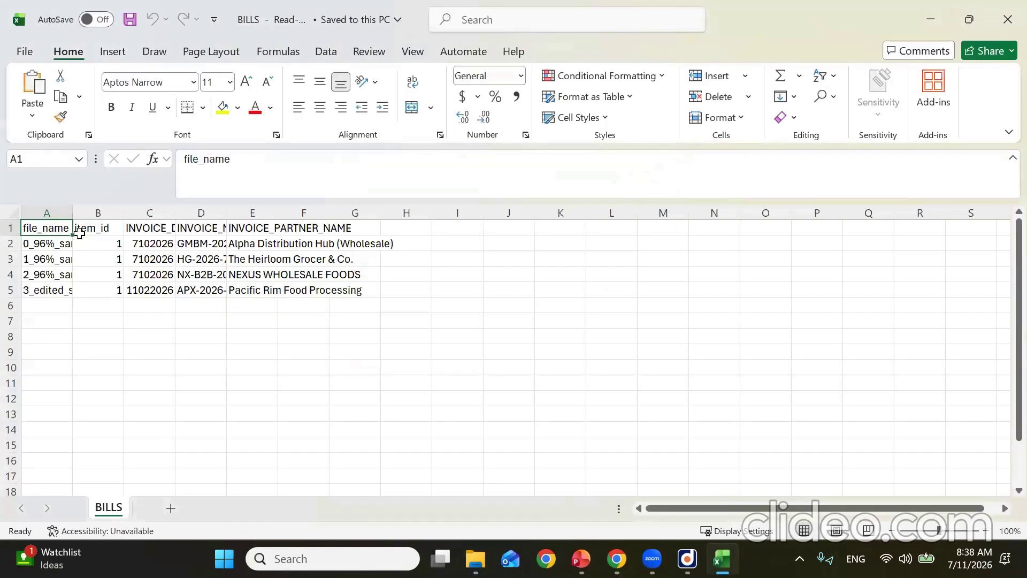
left_click_drag(72, 212, 176, 210)
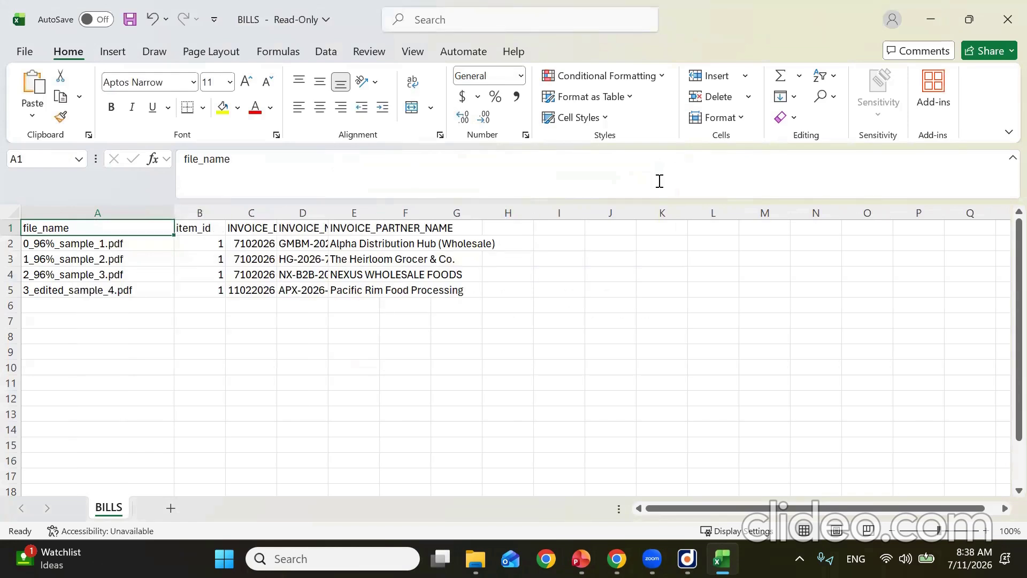
left_click(1008, 20)
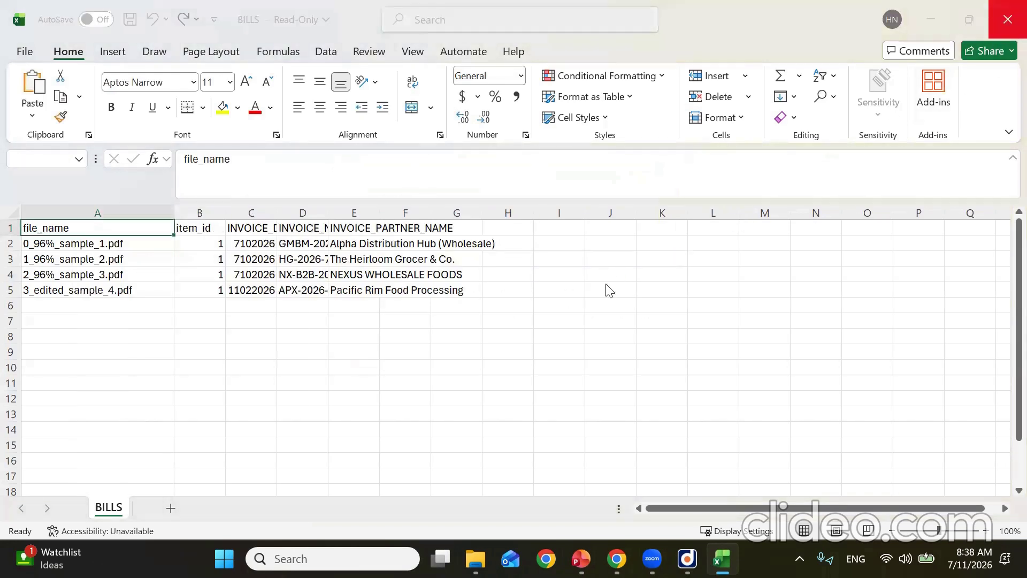
left_click(537, 297)
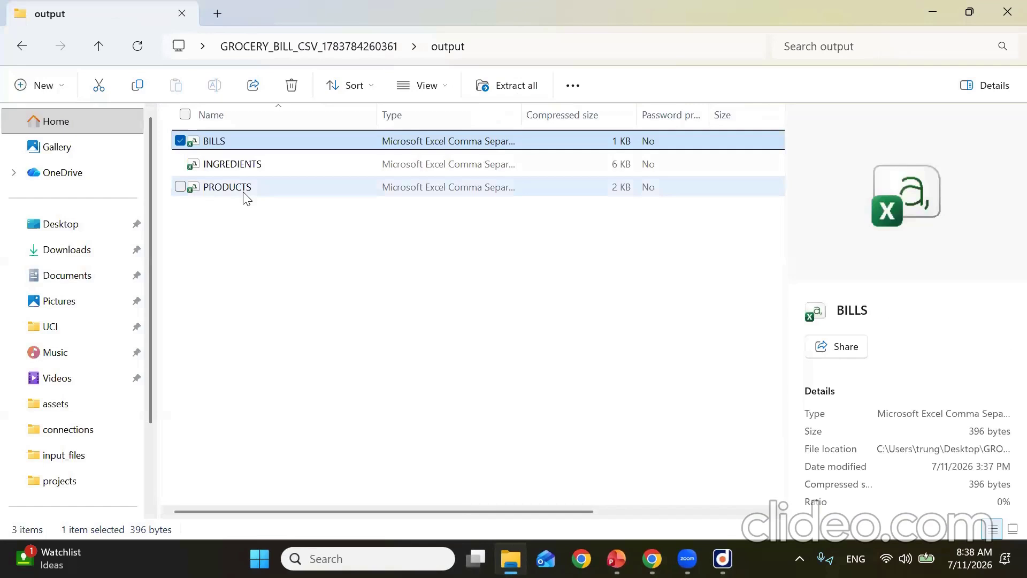
Open the INGREDIENTS CSV and widen the INGREDIENT_NAME, parent_id and file_name columns to read their contents
double_click(246, 190)
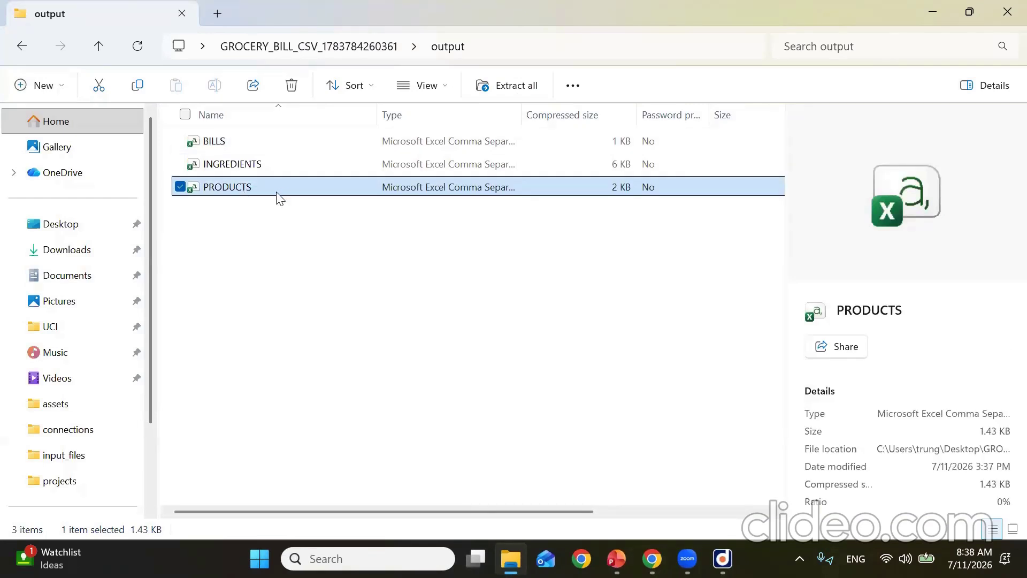
left_click(232, 162)
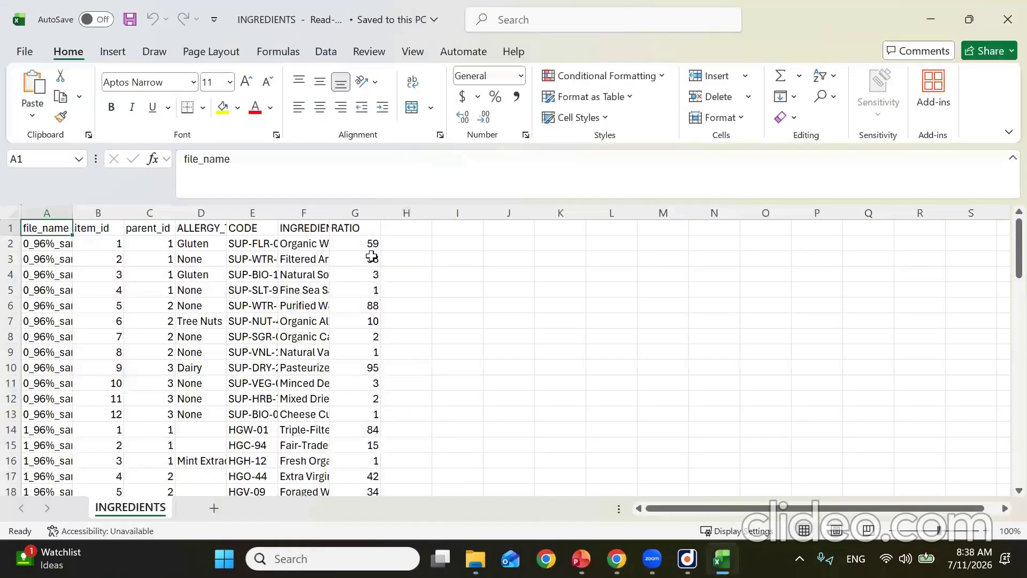
left_click_drag(329, 212, 429, 209)
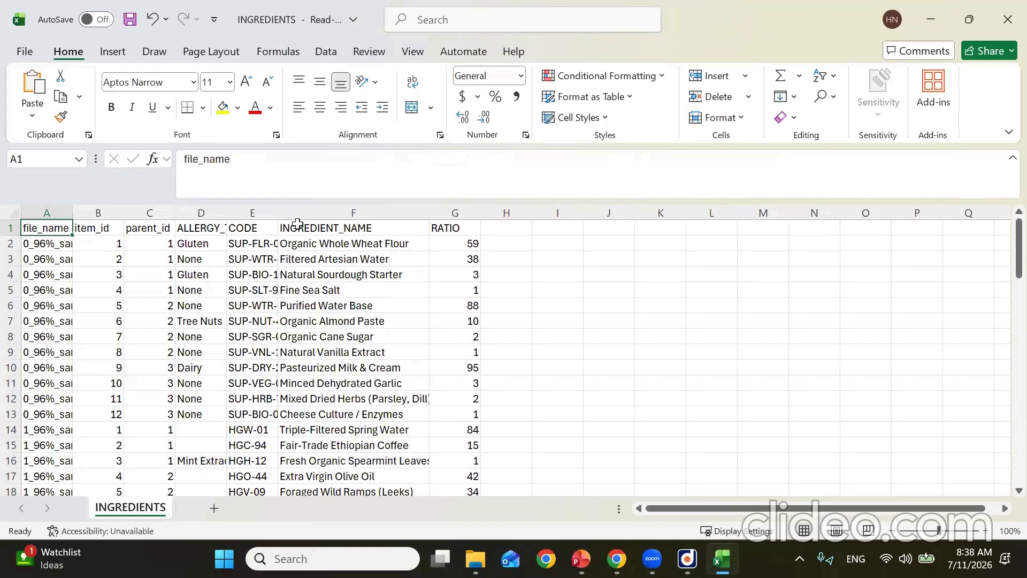
left_click_drag(174, 213, 235, 220)
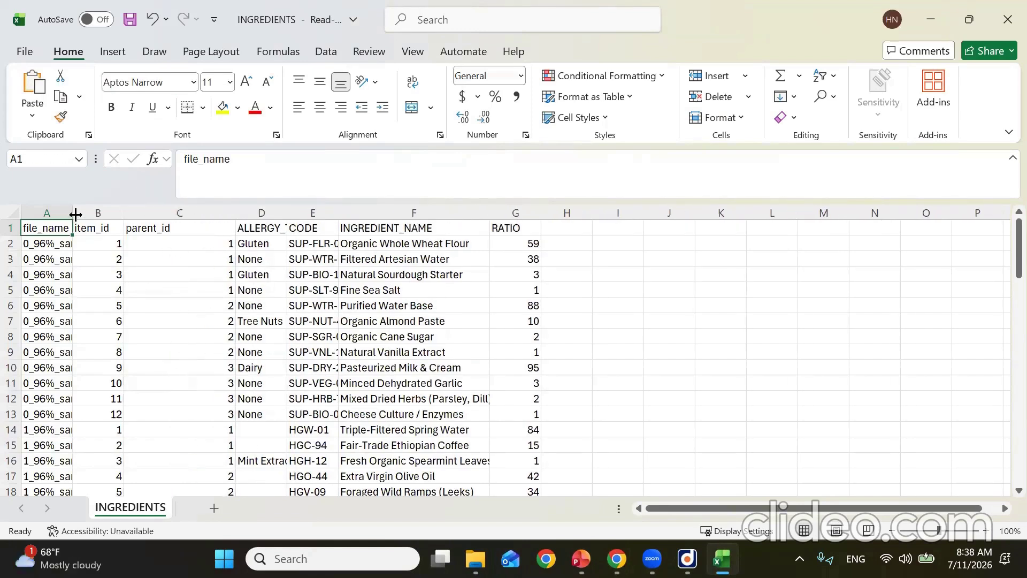
left_click_drag(74, 214, 152, 213)
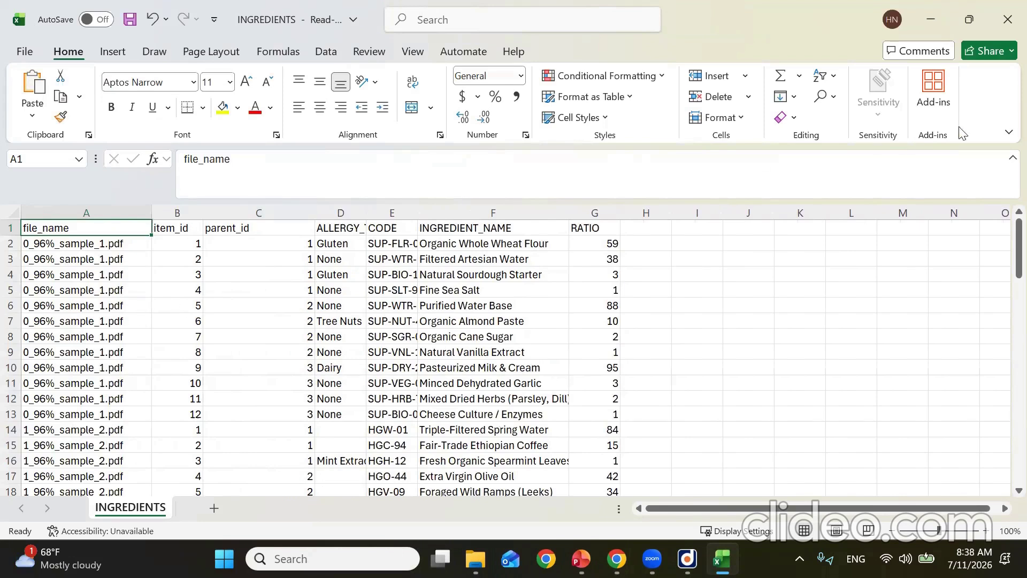
Highlight the parent_id column for inspection, close INGREDIENTS without saving, and close the archive's File Explorer window
left_click(285, 232)
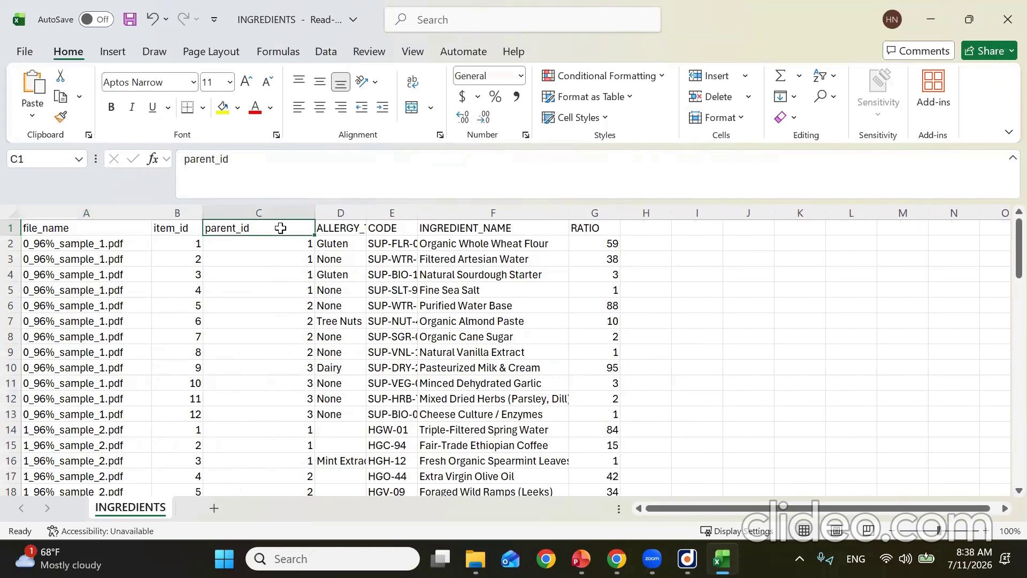
left_click(280, 212)
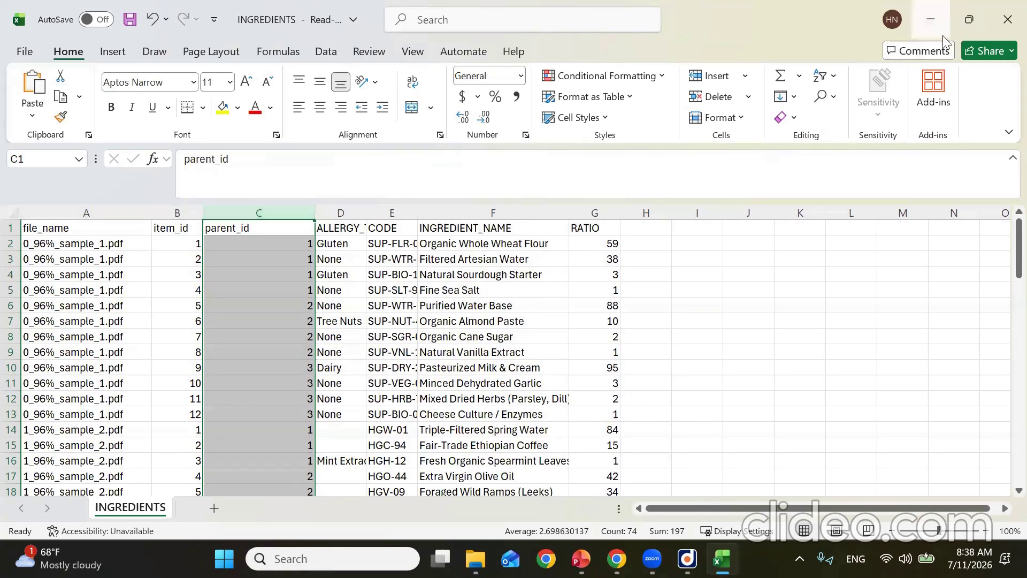
left_click(1002, 20)
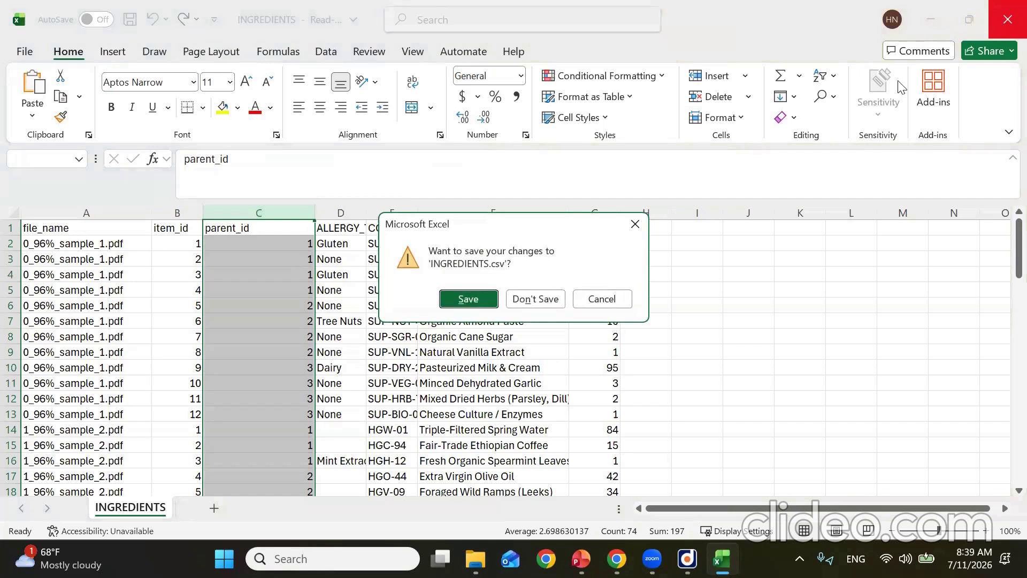
left_click(535, 298)
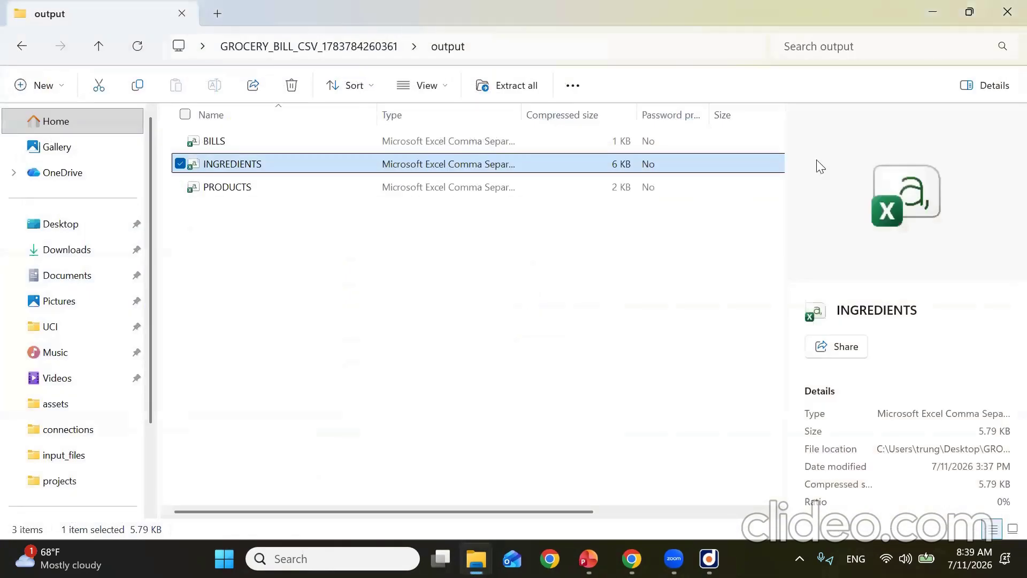
left_click(1007, 11)
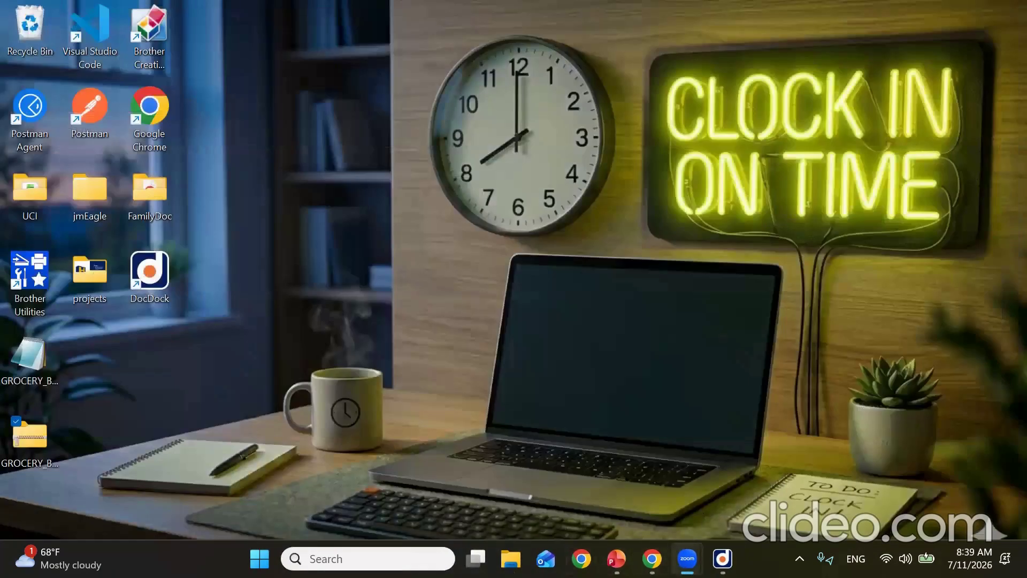
Switch to DocDock and export the GROCERY_BILL results as JSONs in a zipped folder on the Desktop
mouse_move(722, 558)
left_click(722, 460)
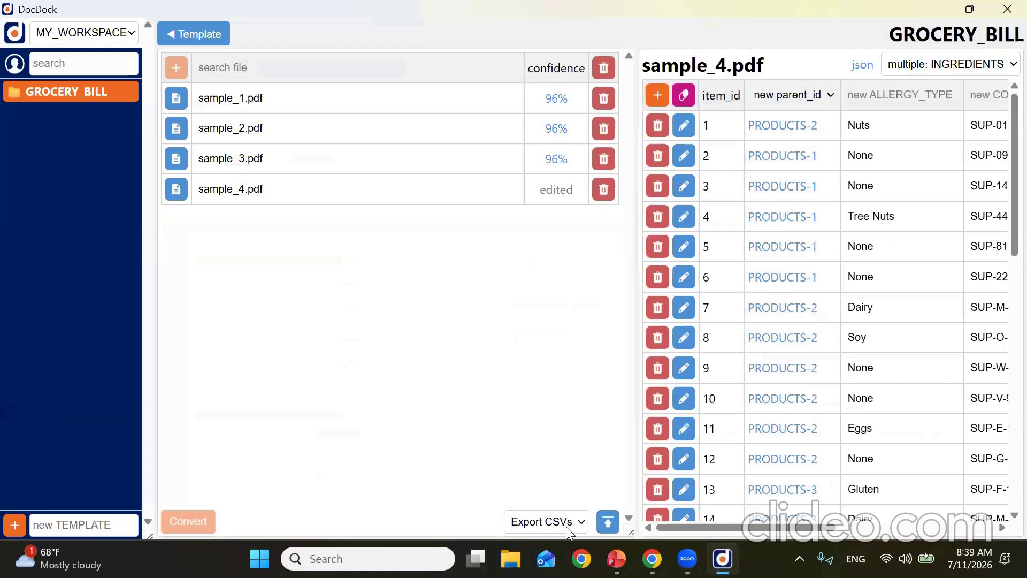
left_click(568, 528)
left_click(565, 463)
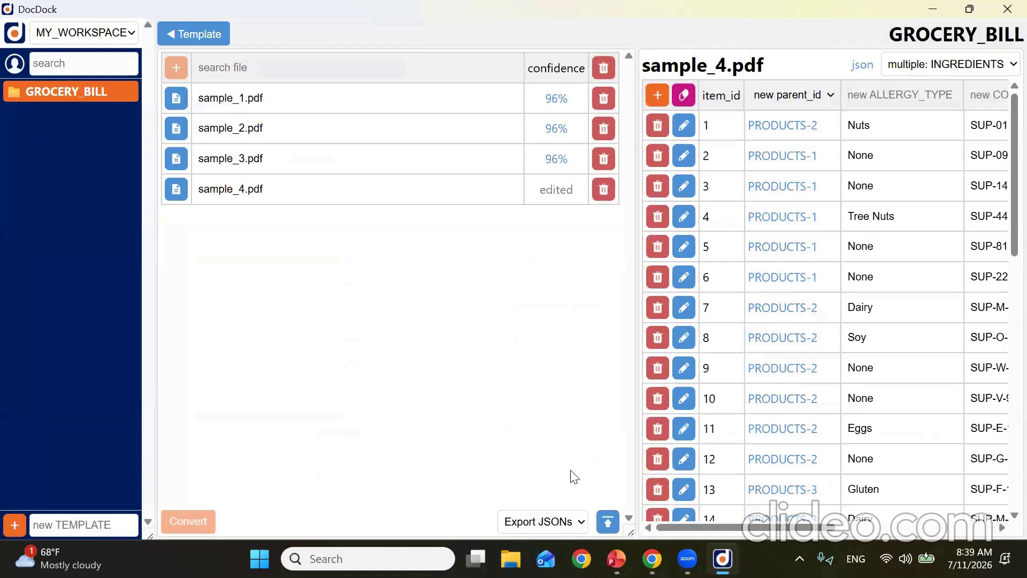
left_click(608, 522)
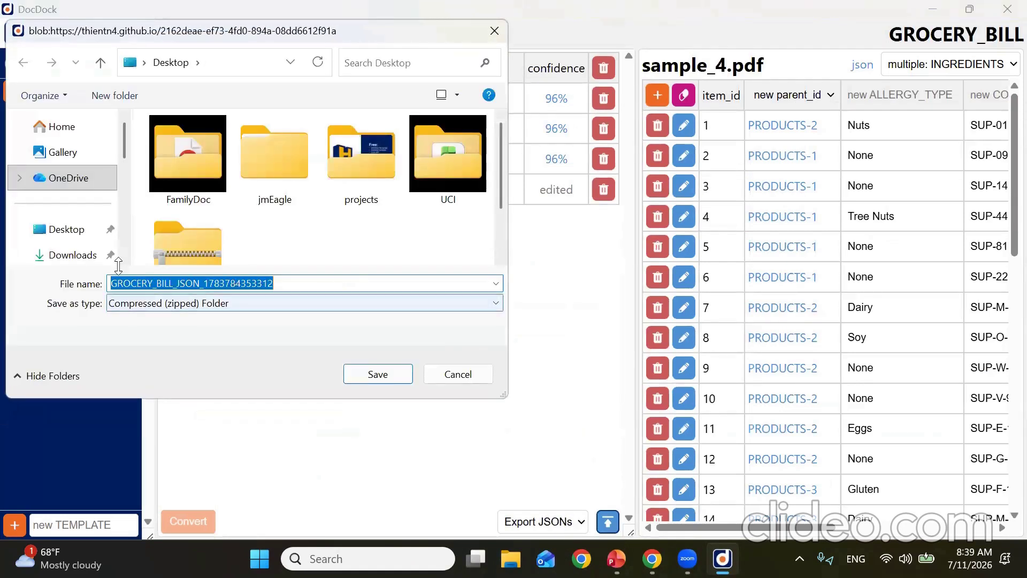
left_click(72, 229)
left_click(376, 374)
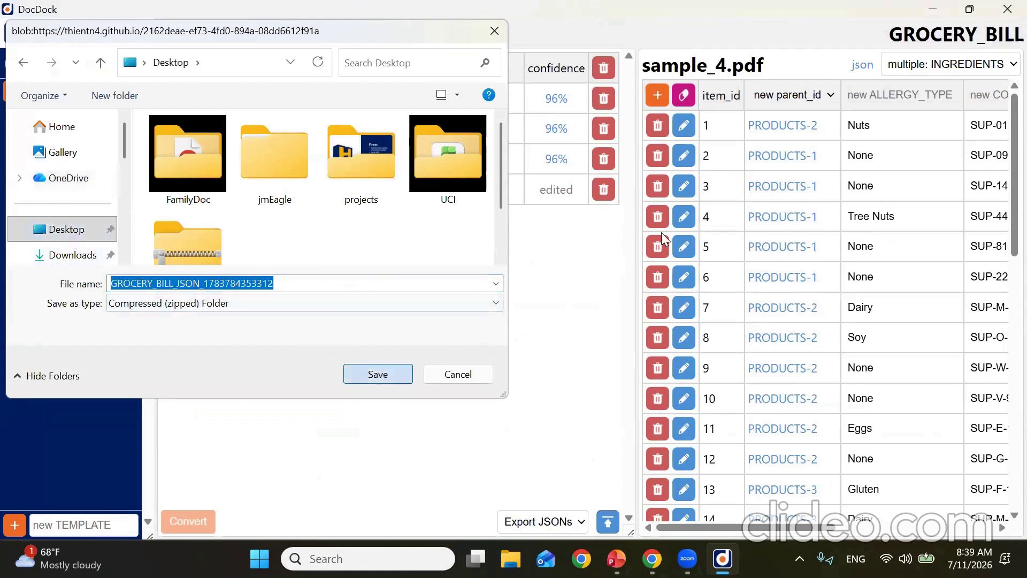
Switch to the Windows desktop and open 96%_output from the JSON archive's 0_sample_1 folder in a maximized Notepad window
left_click(937, 11)
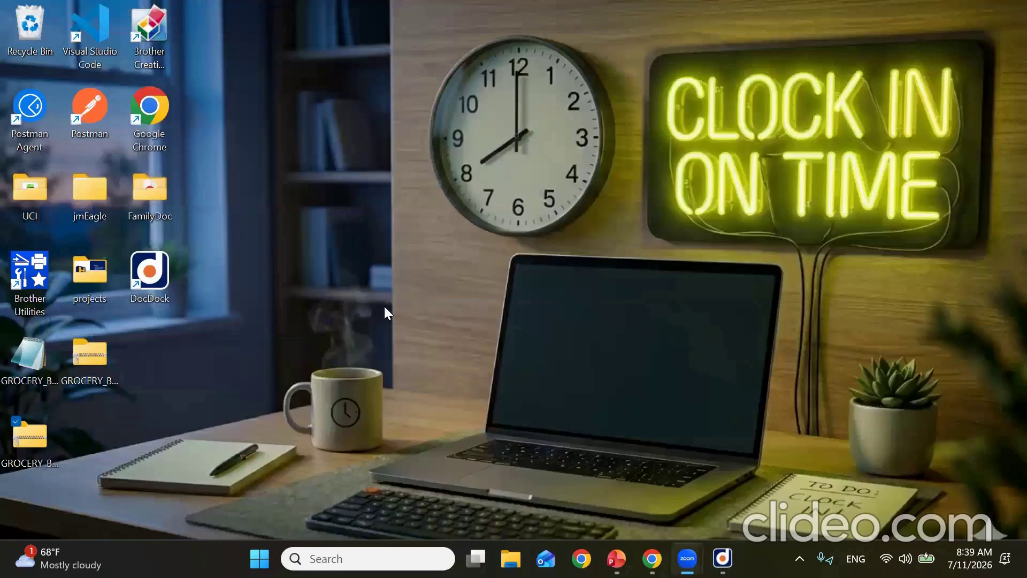
double_click(94, 364)
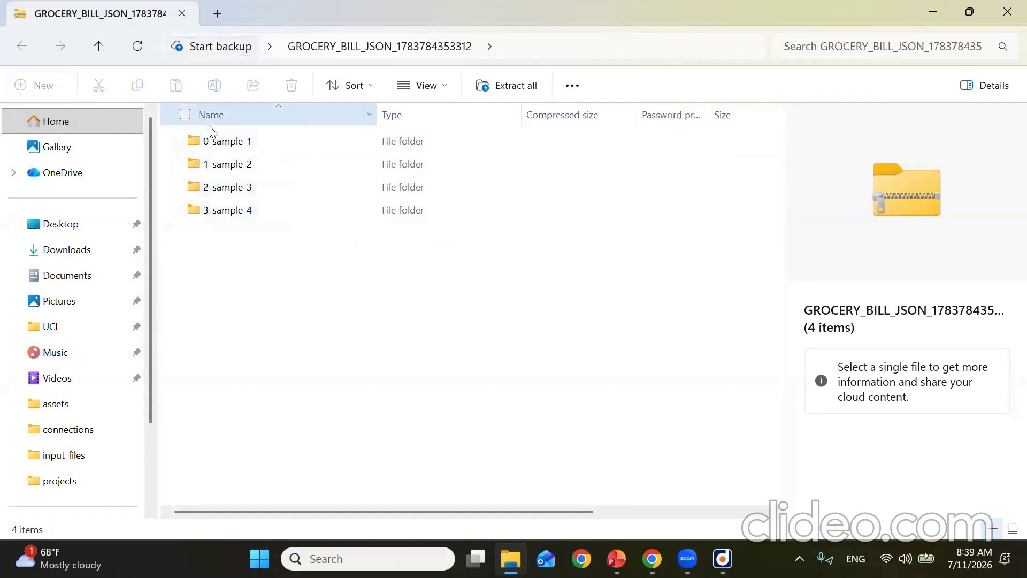
left_click(221, 144)
double_click(221, 144)
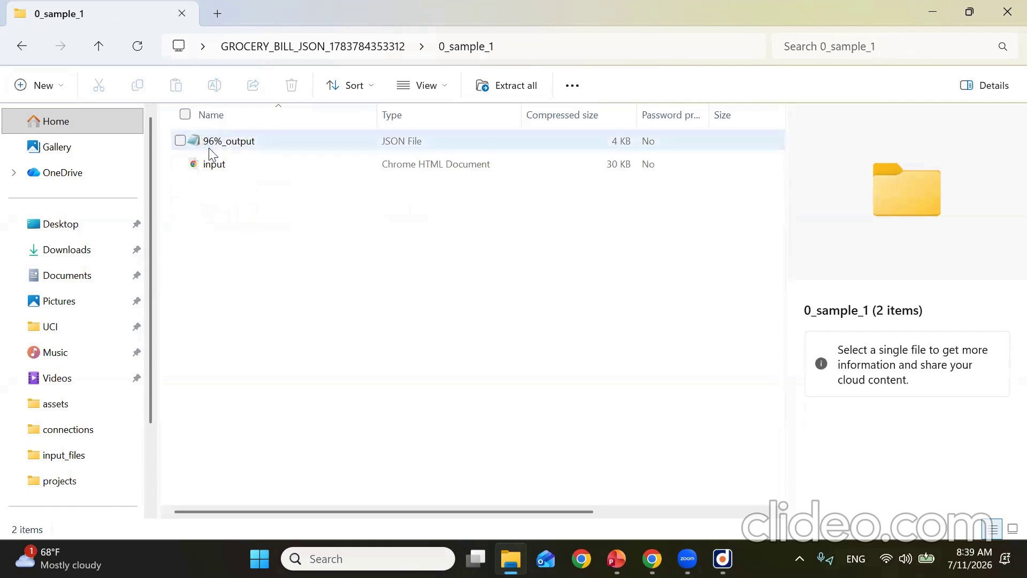
double_click(236, 142)
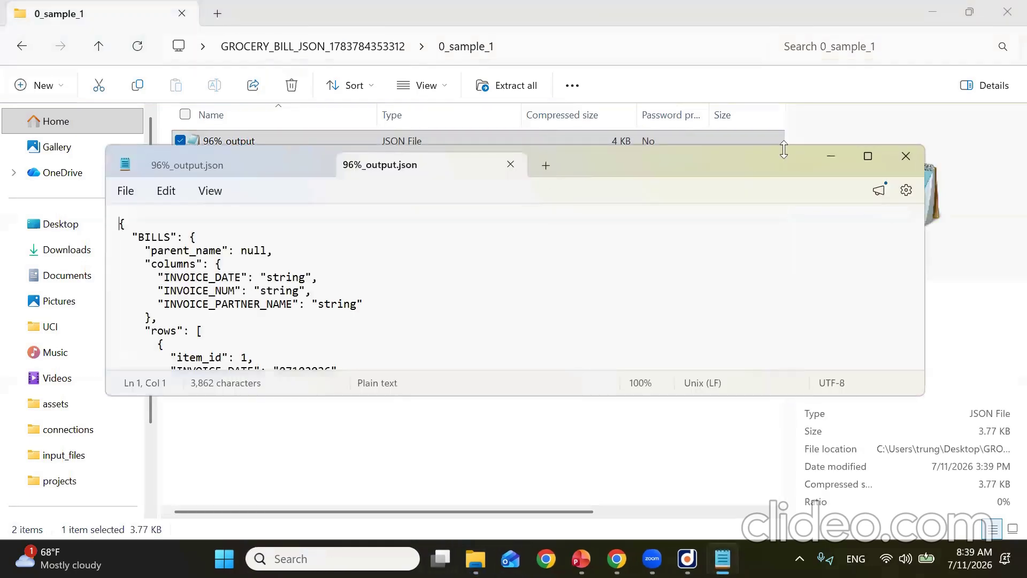
left_click(867, 155)
Examine the BILLS, PRODUCTS and INGREDIENTS rows and their parent_id fields in the JSON, then close Notepad and File Explorer
left_click_drag(58, 260, 110, 178)
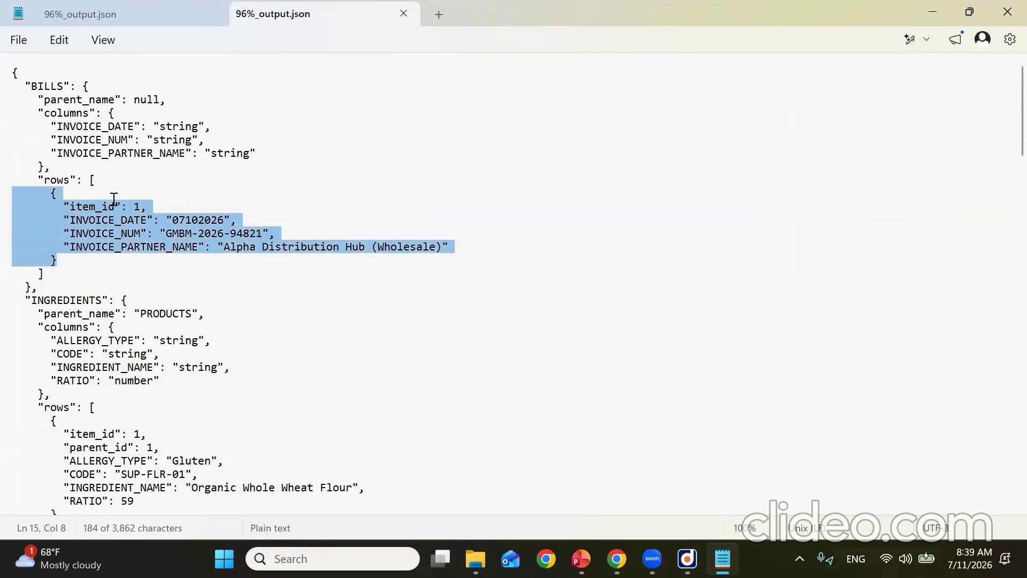
scroll(114, 199, "down", 20)
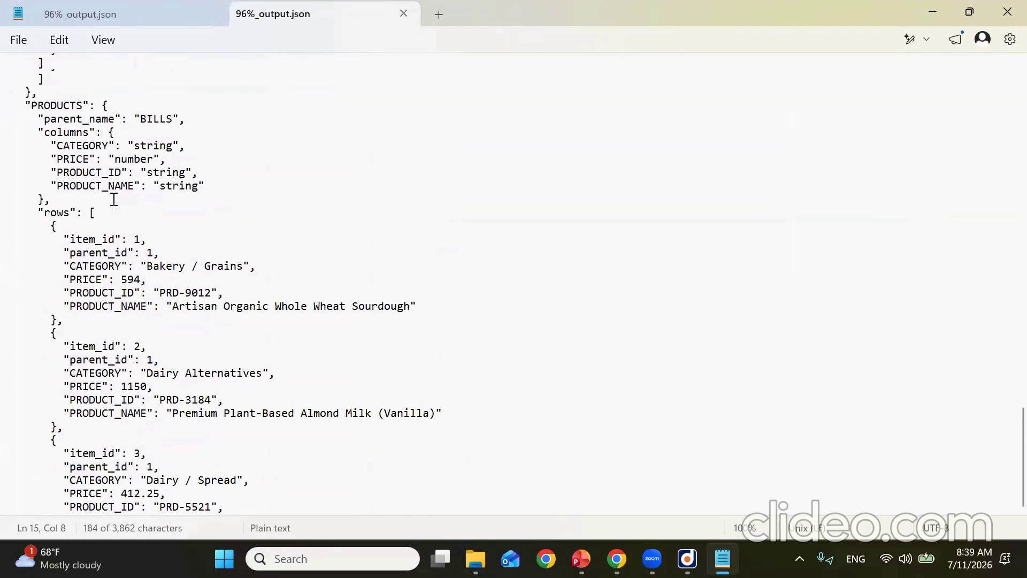
scroll(114, 199, "up", 2)
double_click(54, 202)
scroll(84, 247, "down", 3)
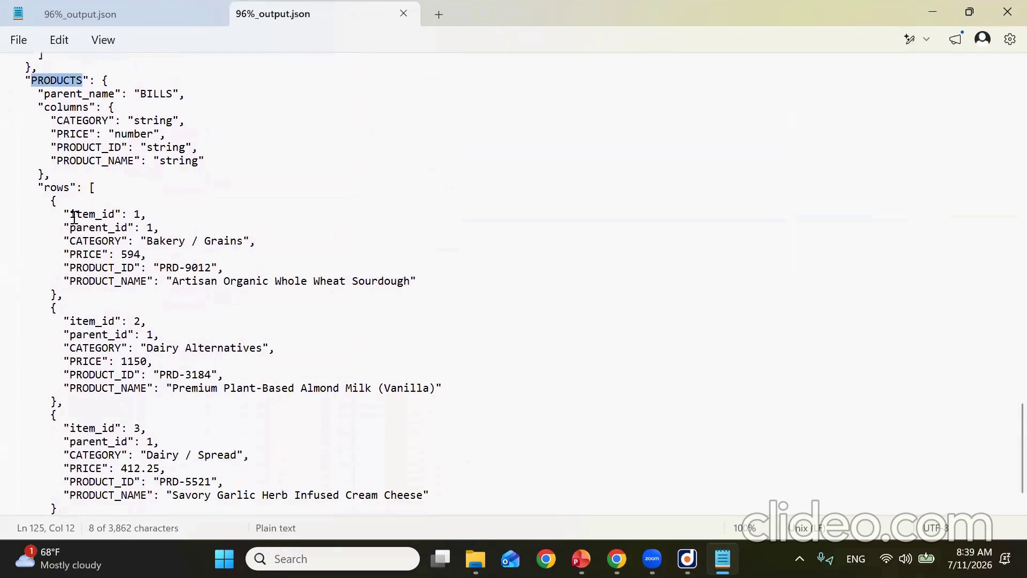
left_click_drag(70, 227, 128, 229)
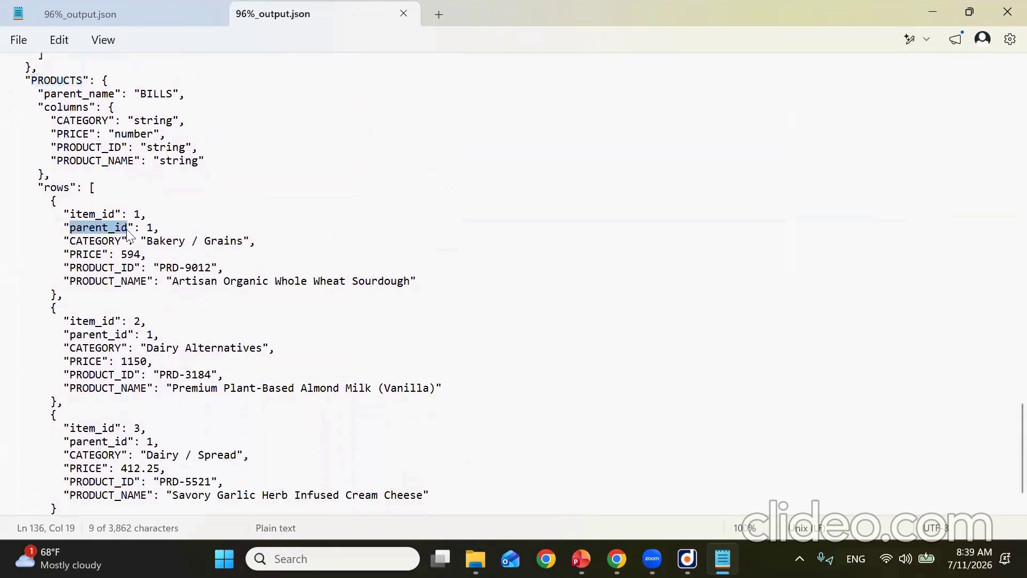
scroll(193, 215, "up", 20)
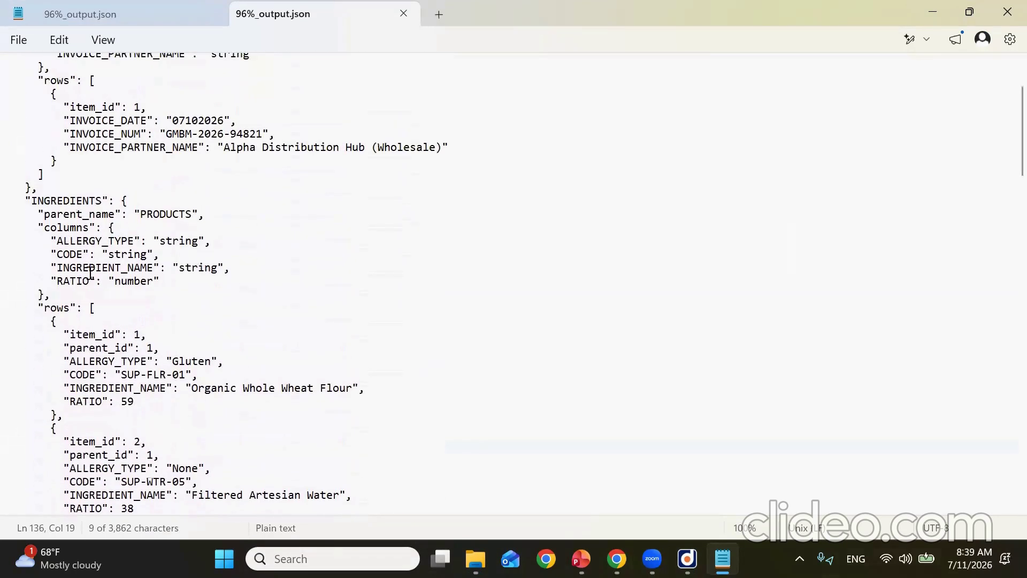
left_click_drag(70, 348, 130, 350)
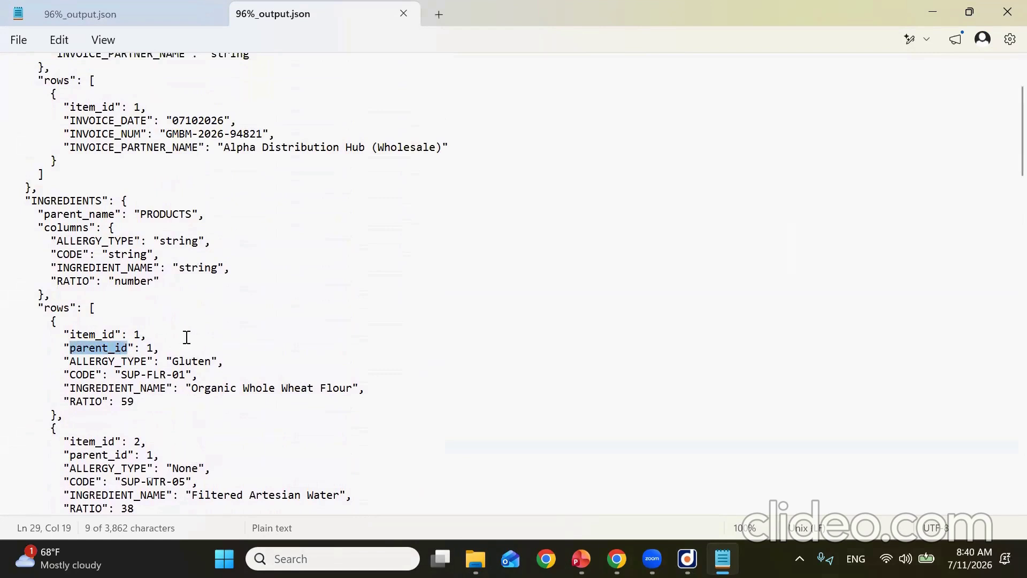
left_click(1003, 19)
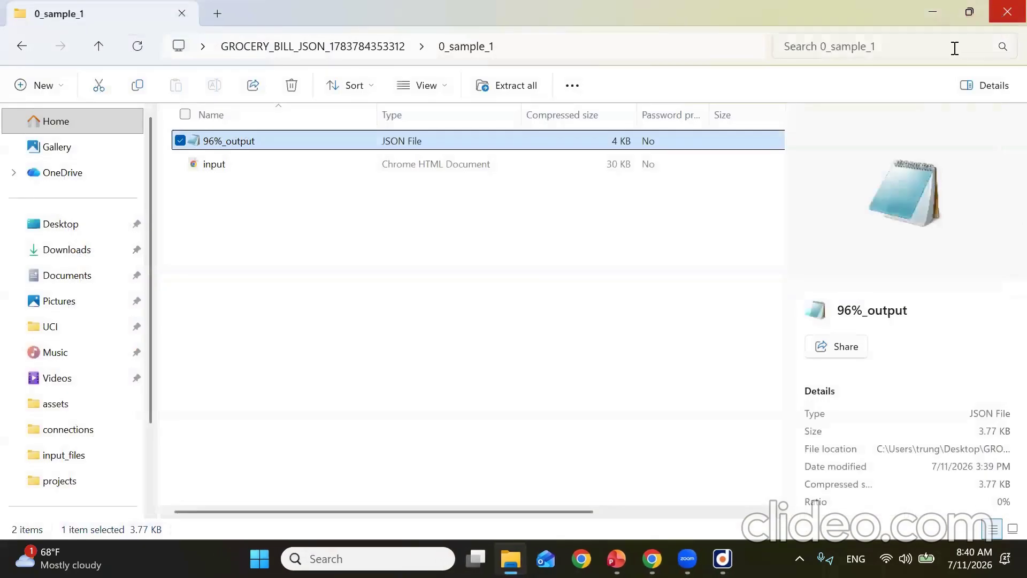
left_click(1003, 19)
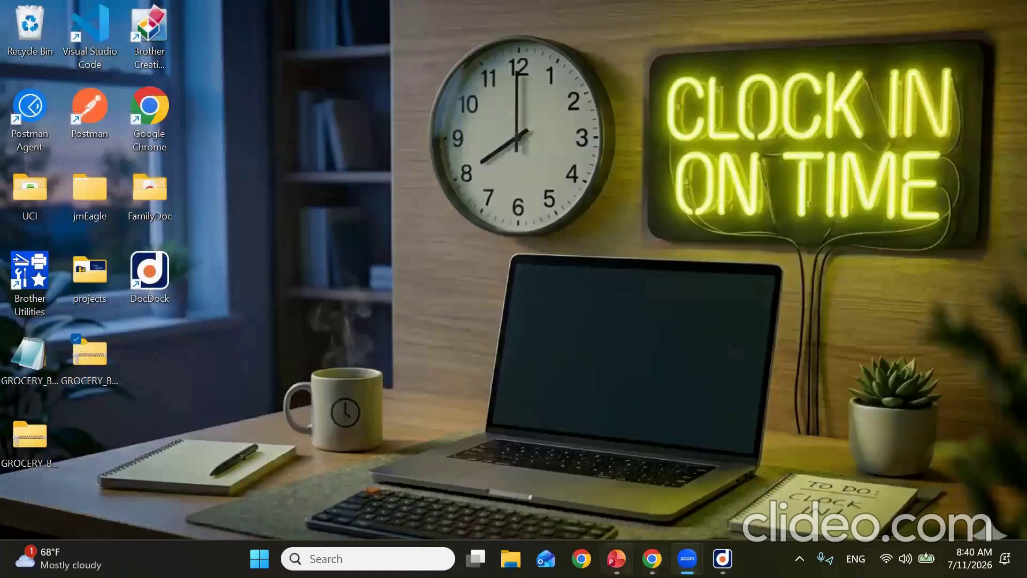
Switch to DocDock and set the GROCERY_BILL output to Publish CSVs through the sampleAwsS3 connection
left_click(722, 558)
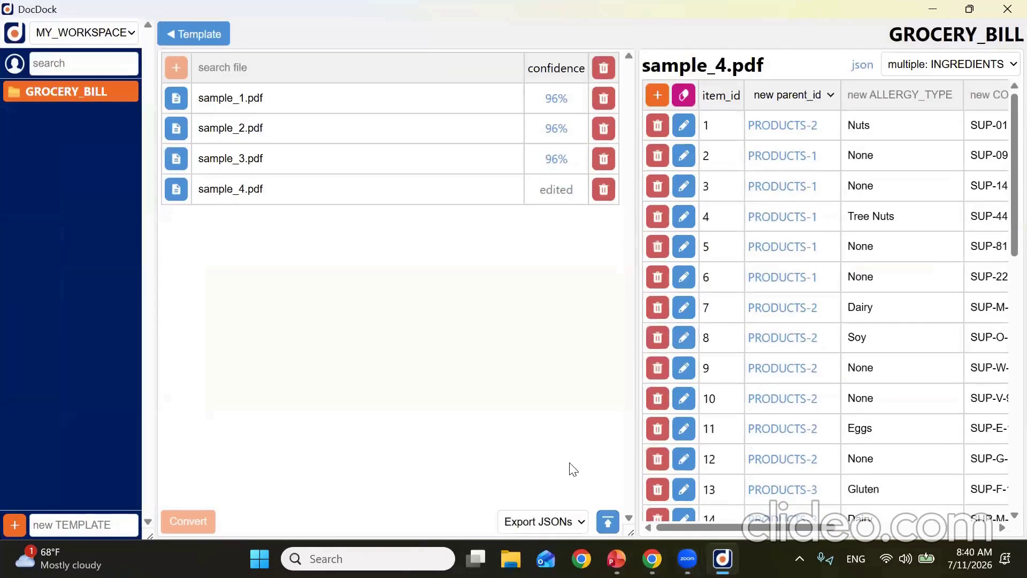
left_click(571, 522)
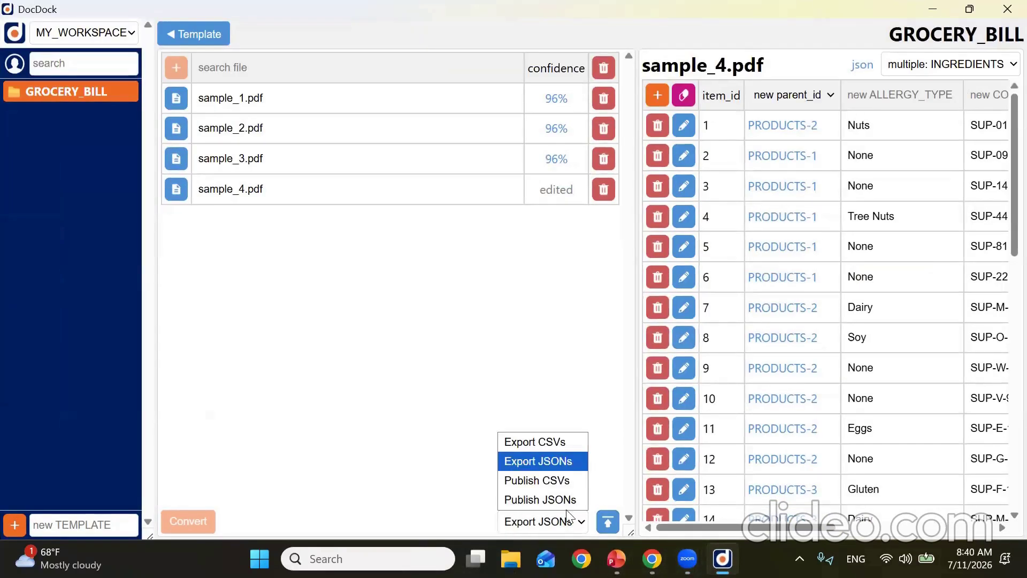
left_click(556, 480)
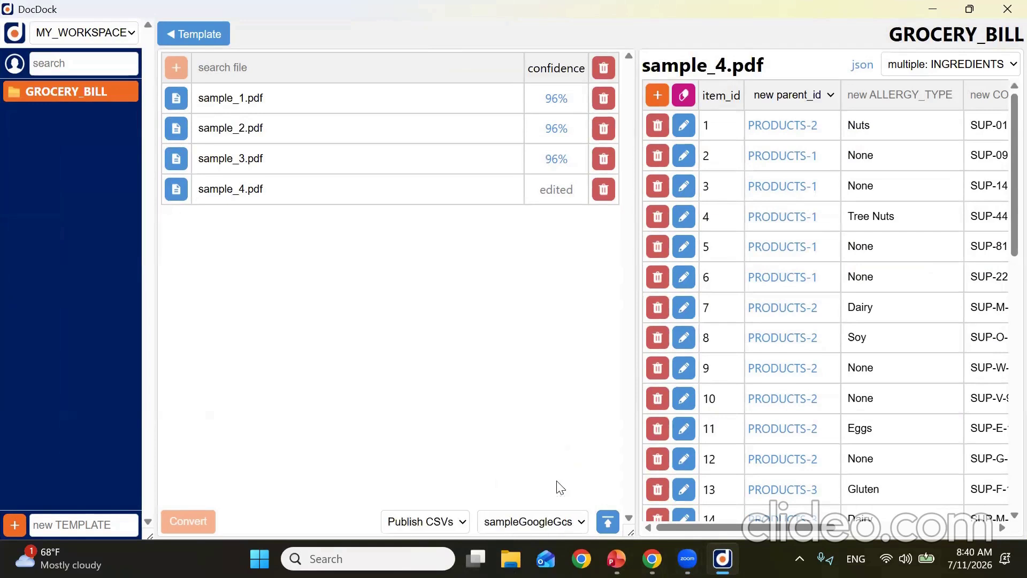
left_click(559, 529)
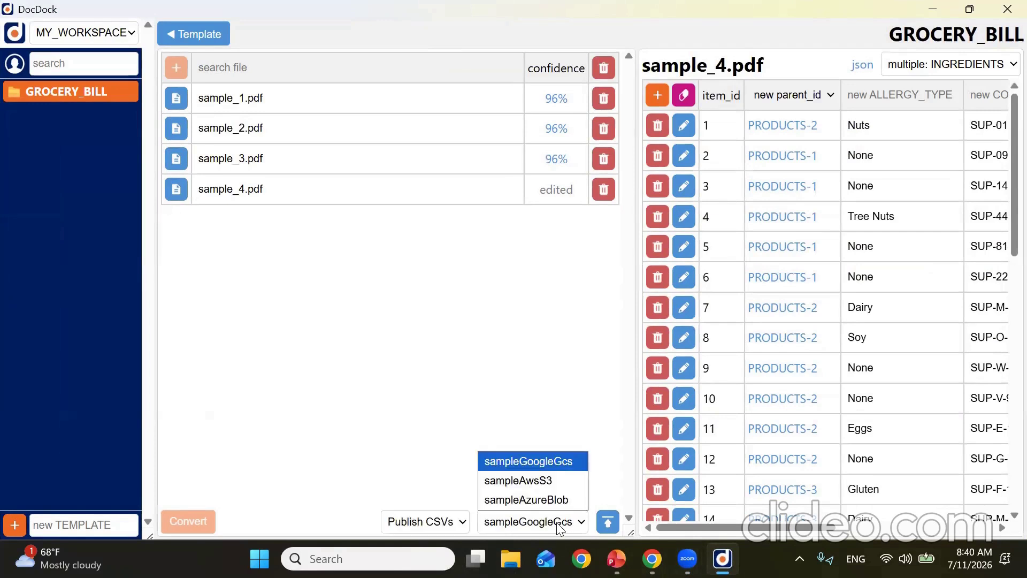
left_click(551, 483)
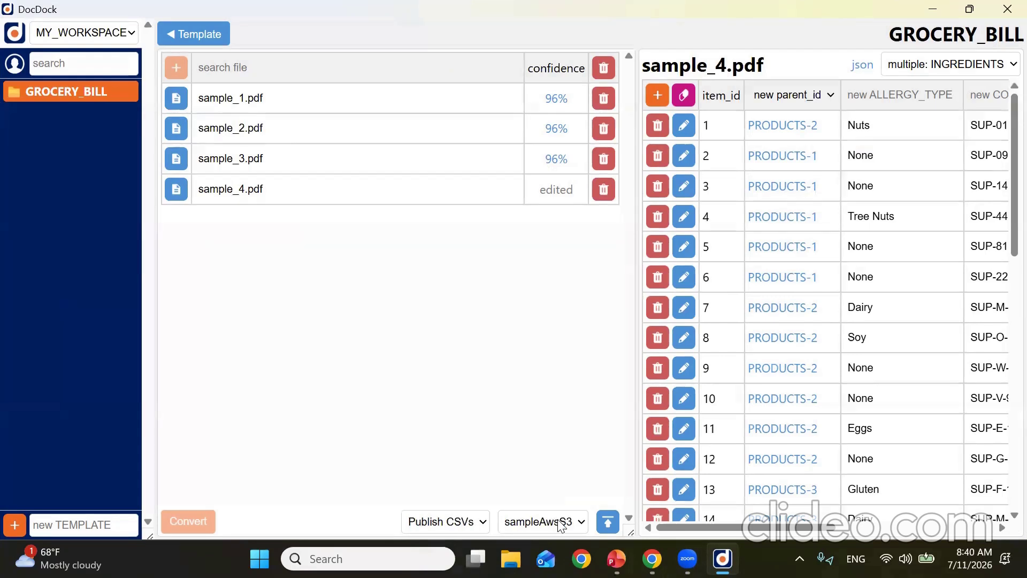
Review the account's Connections list, dismissing the sample config download and the connection file picker, and close the account window
left_click(18, 61)
left_click(594, 203)
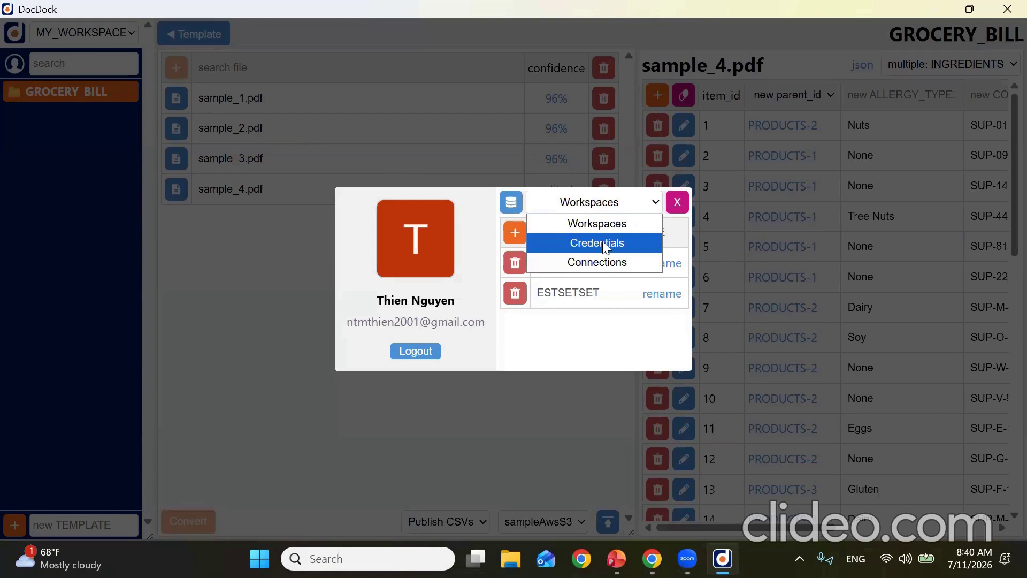
left_click(607, 261)
left_click(535, 233)
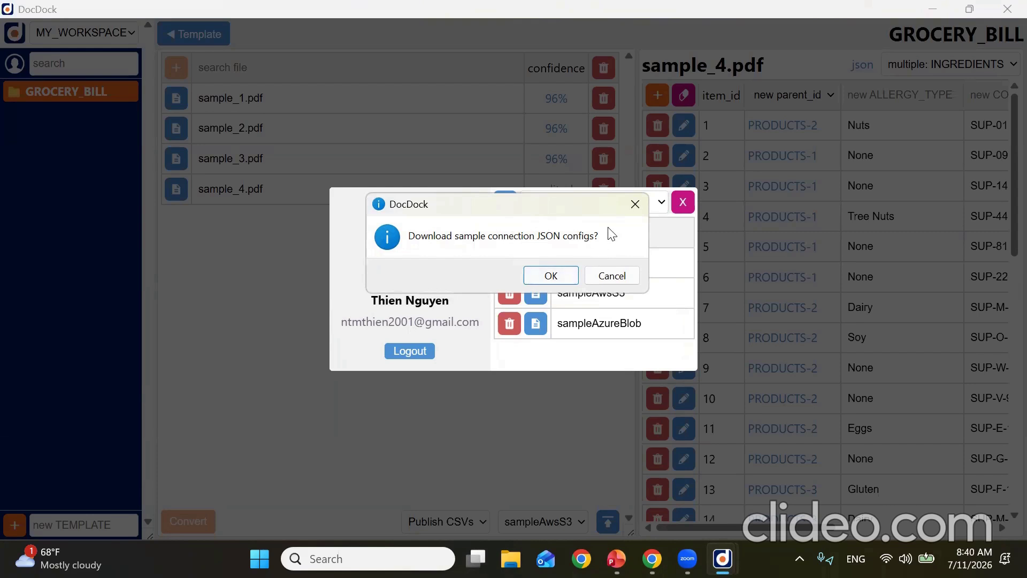
left_click(632, 211)
left_click(513, 233)
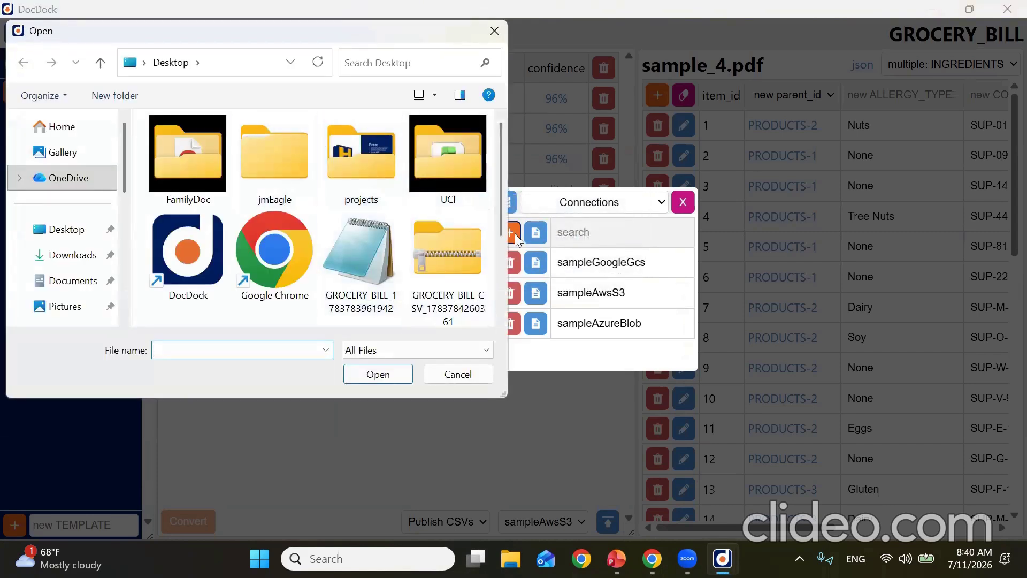
left_click(494, 30)
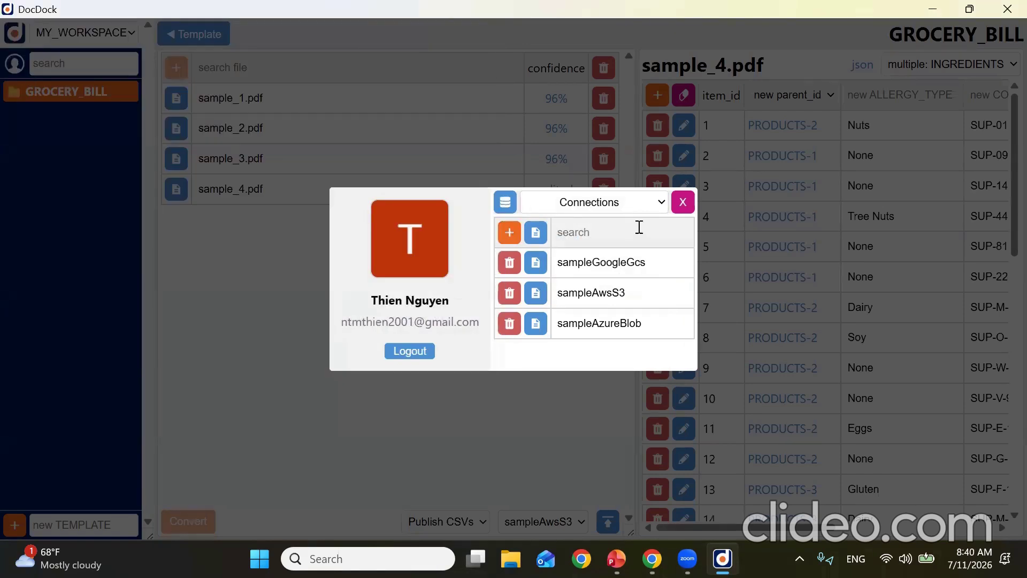
left_click(682, 204)
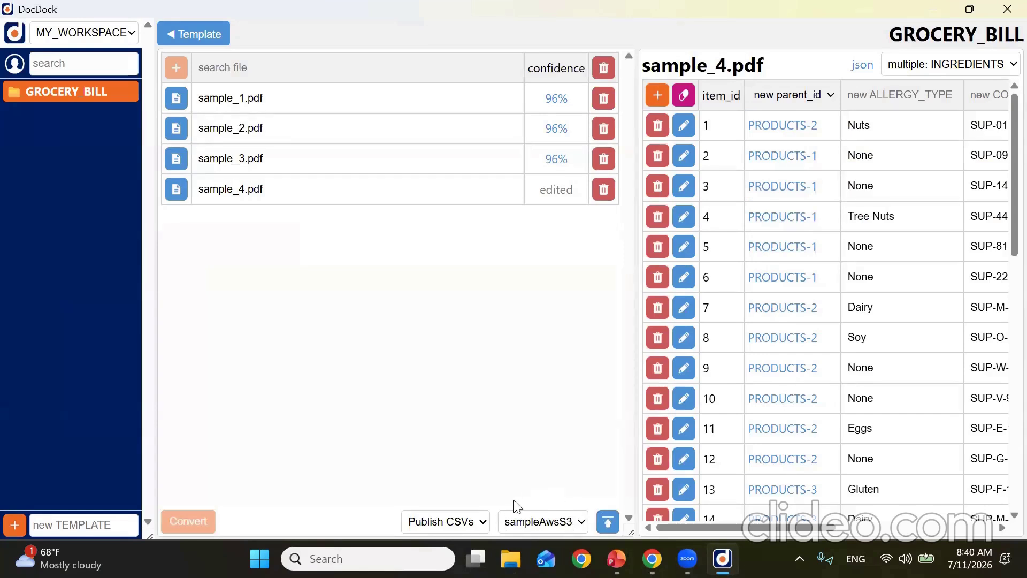
Publish the CSVs with their result URLs copied to the clipboard, and refresh the S3 bucket's object list in Chrome
left_click(606, 522)
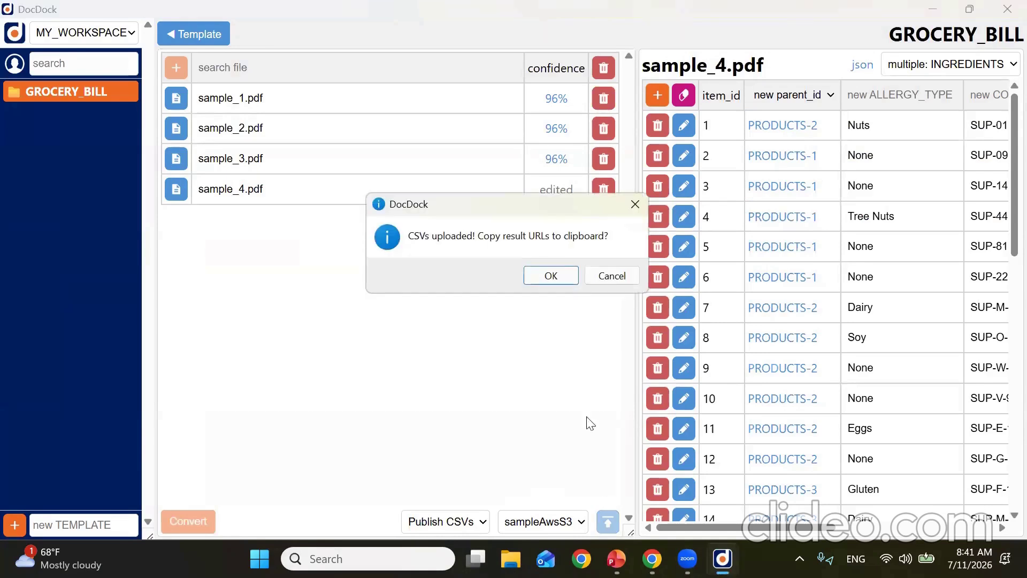
left_click(551, 275)
left_click(652, 558)
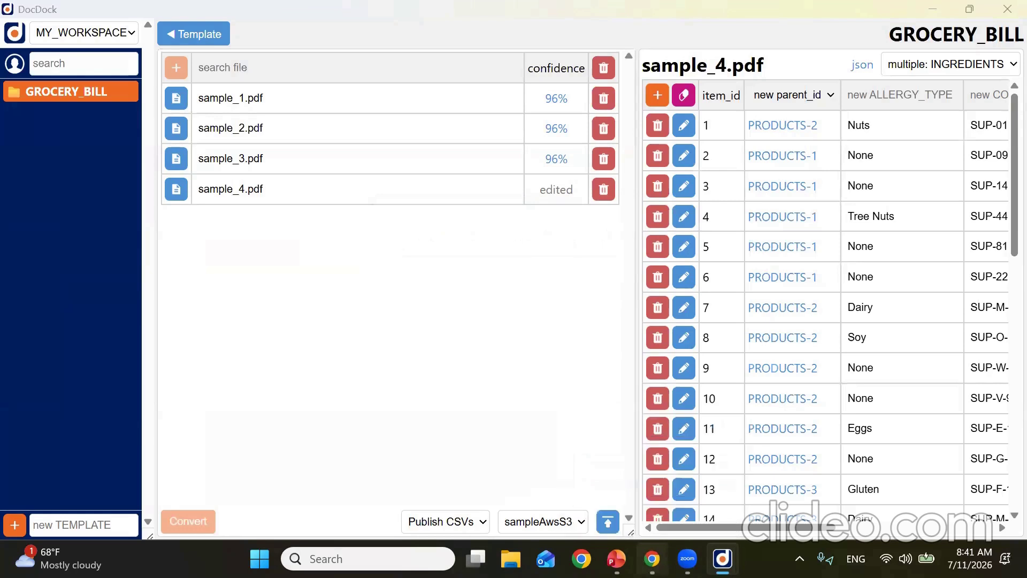
left_click(77, 51)
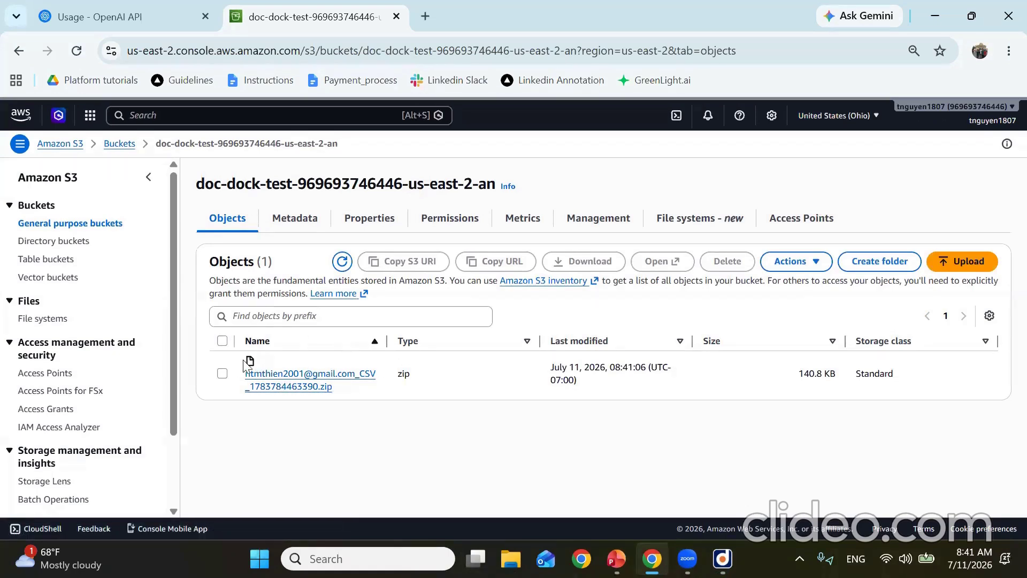
Switch to DocDock and publish the GROCERY_BILL results as JSONs through sampleAwsS3, copying the result URLs to the clipboard
mouse_move(616, 558)
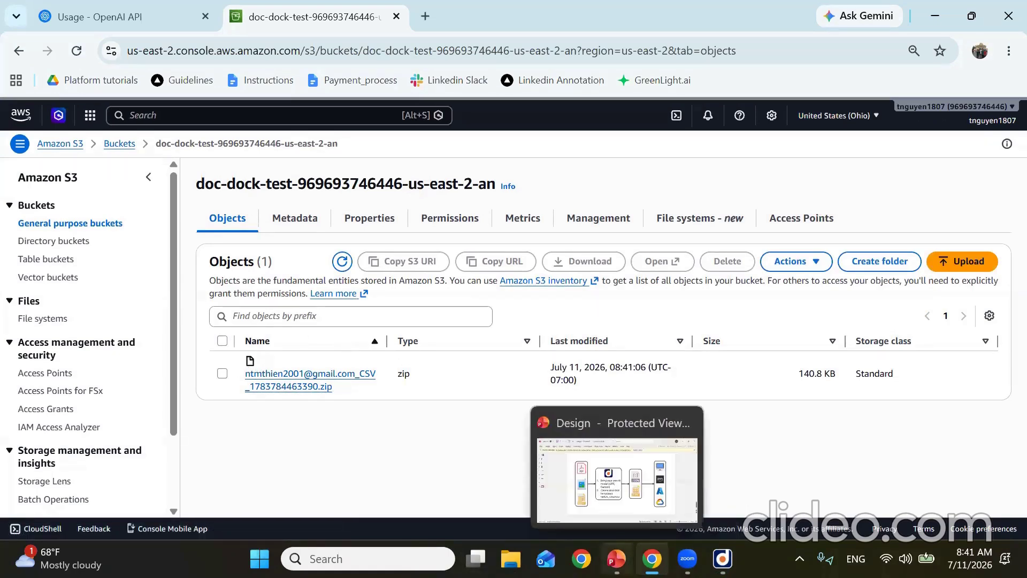
left_click(723, 558)
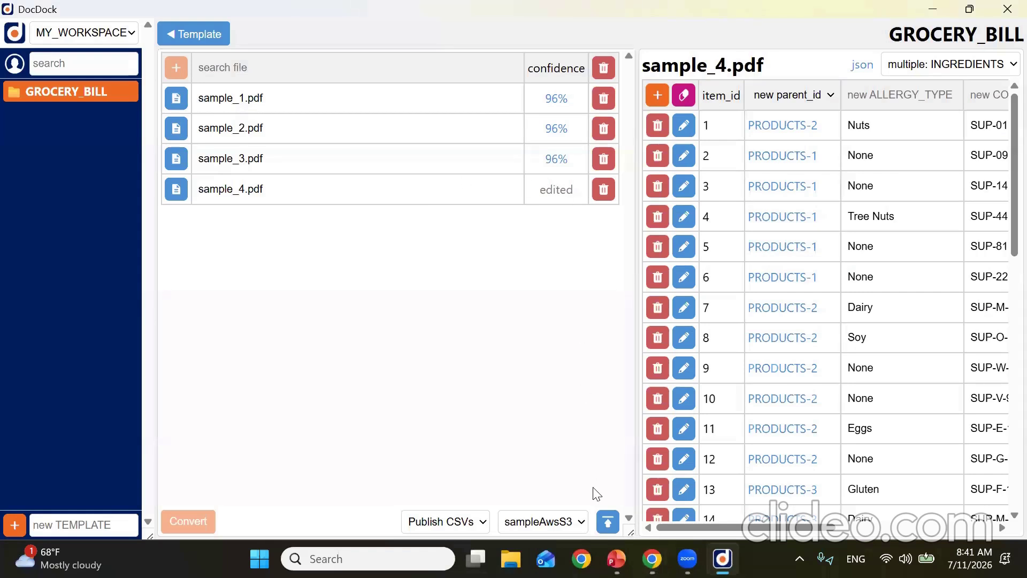
left_click(471, 521)
left_click(443, 497)
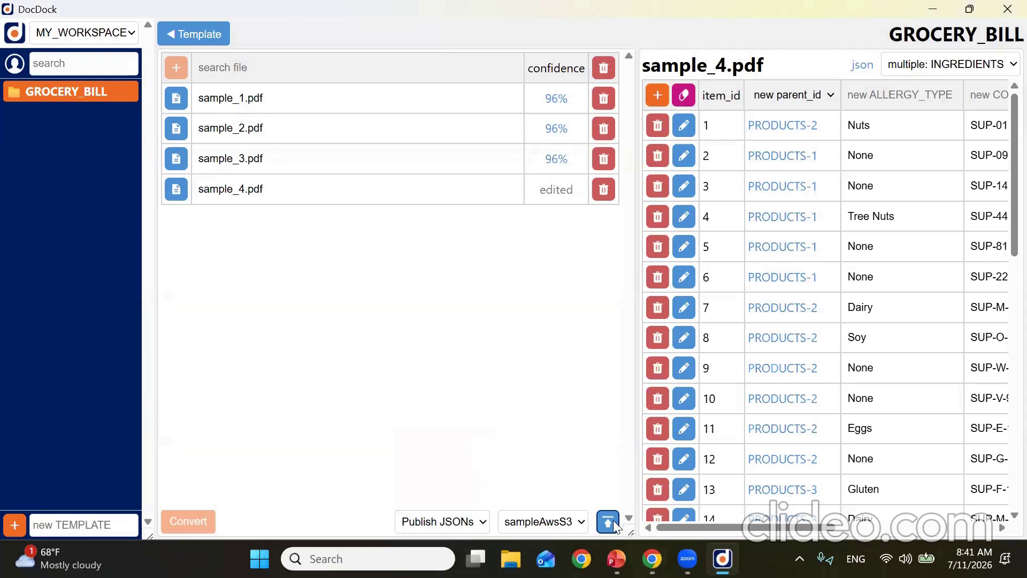
left_click(562, 277)
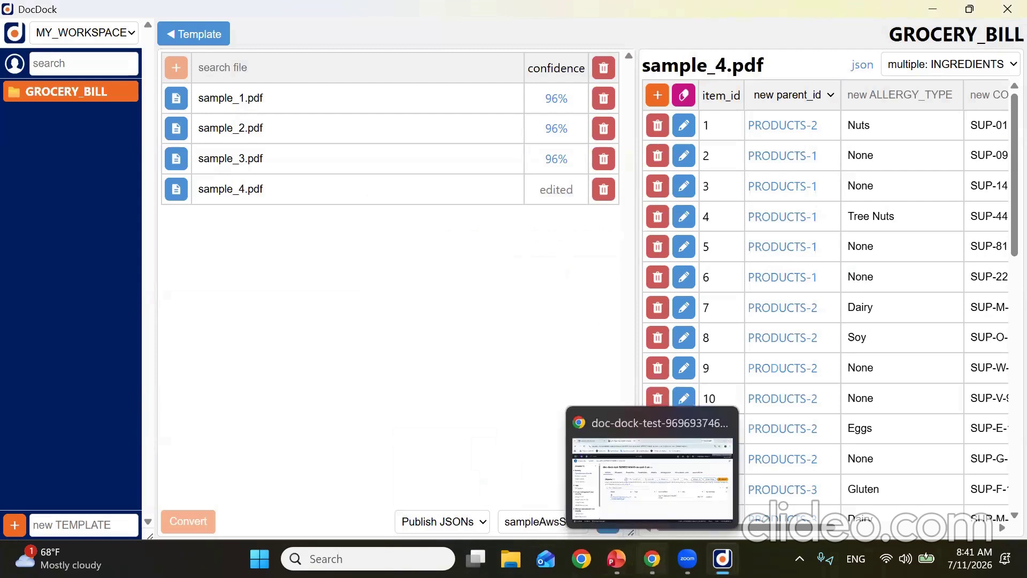
Switch to Chrome, refresh the S3 bucket to check its uploaded archives, and minimize the browser
left_click(652, 559)
left_click(76, 51)
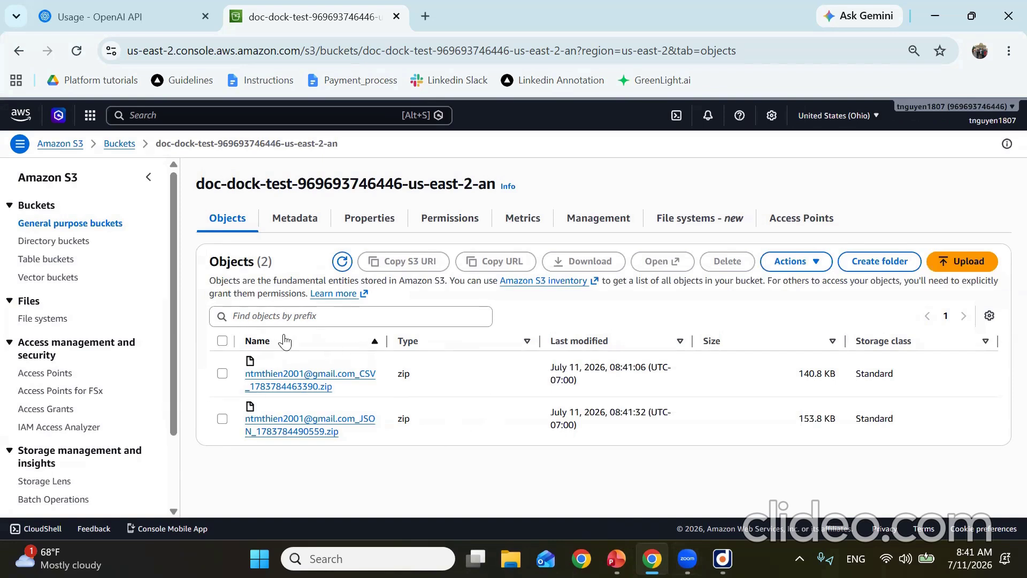
left_click(935, 15)
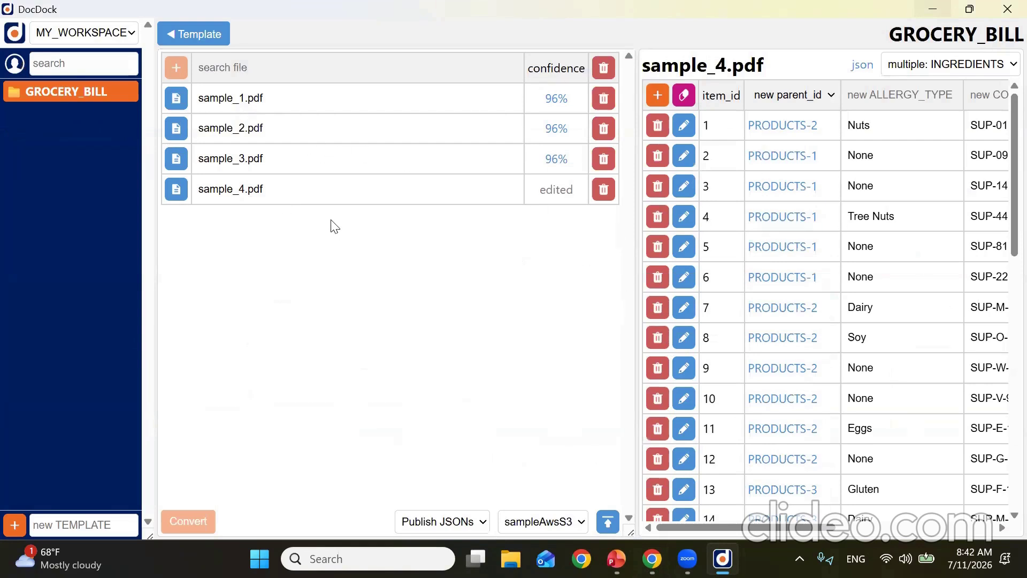
Open the local conversion API document from the account window, examine its endpoint reference and Python example, and close both windows
left_click(15, 64)
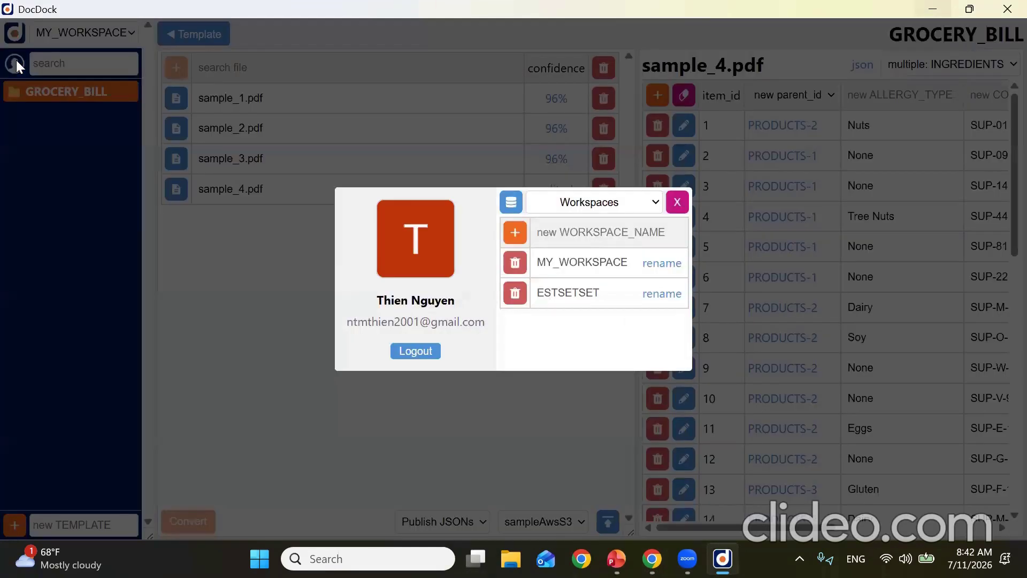
left_click(512, 201)
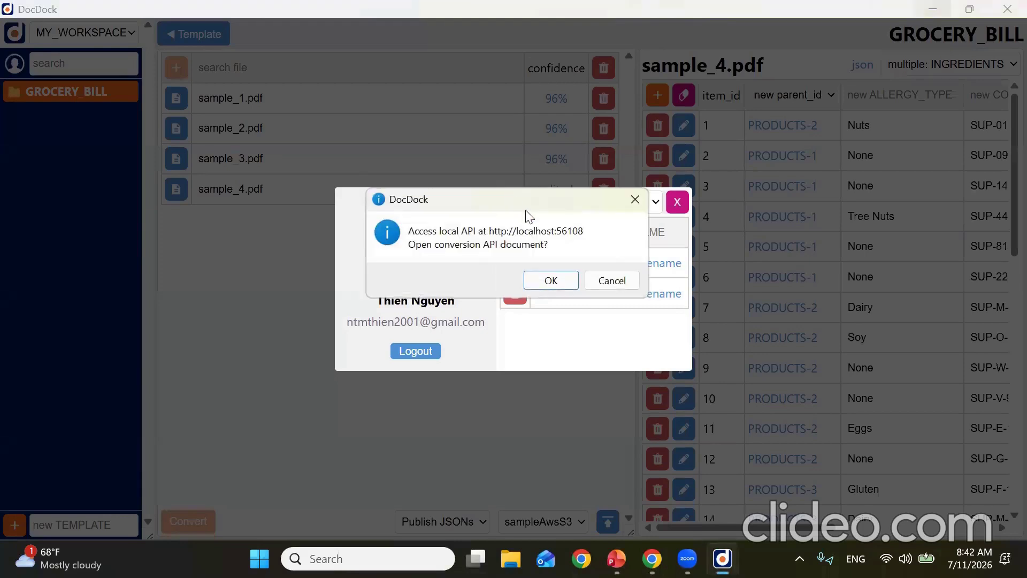
left_click(560, 279)
scroll(540, 214, "down", 3)
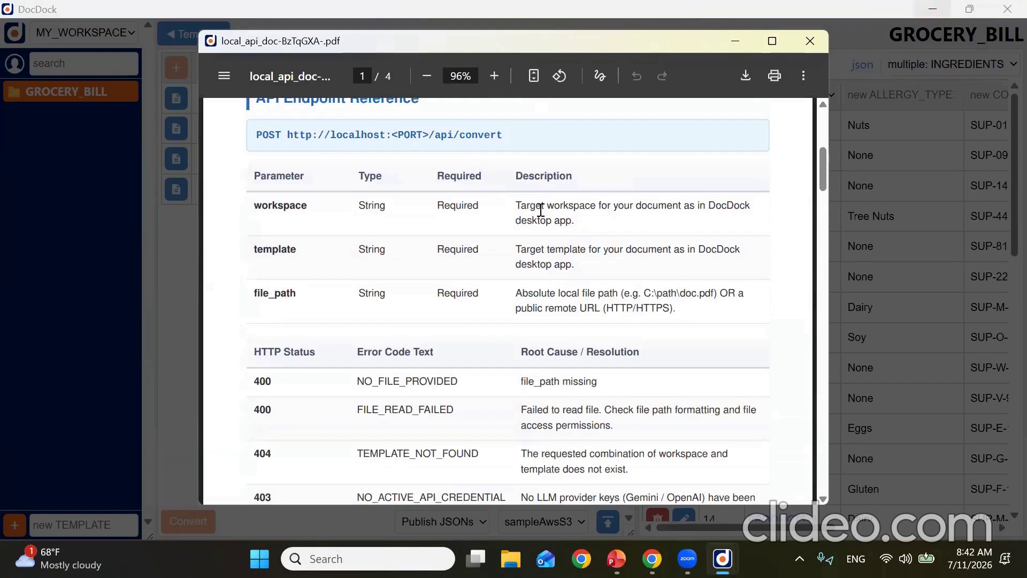
scroll(541, 210, "up", 2)
scroll(541, 210, "down", 10)
scroll(541, 210, "down", 15)
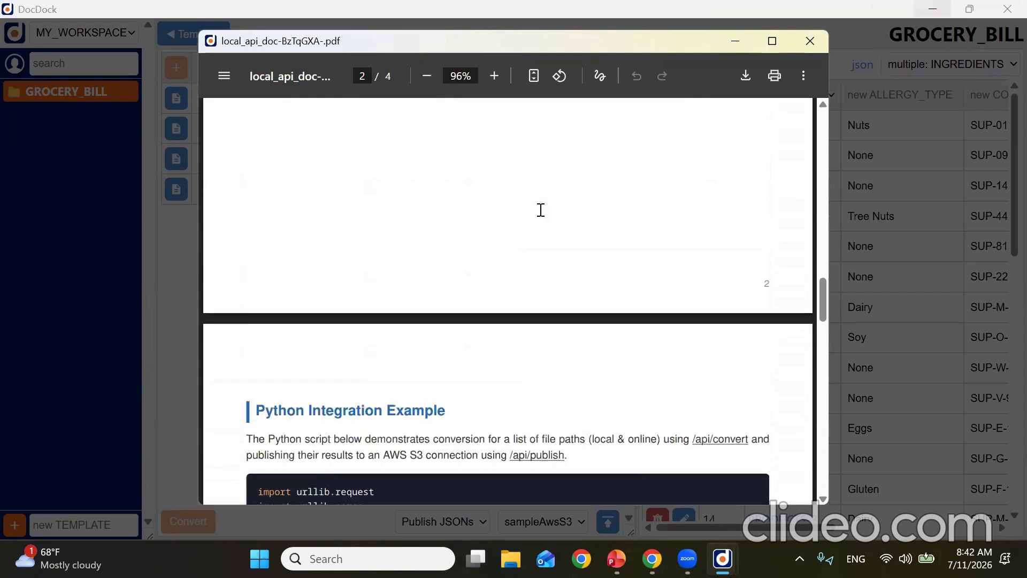
scroll(541, 211, "down", 10)
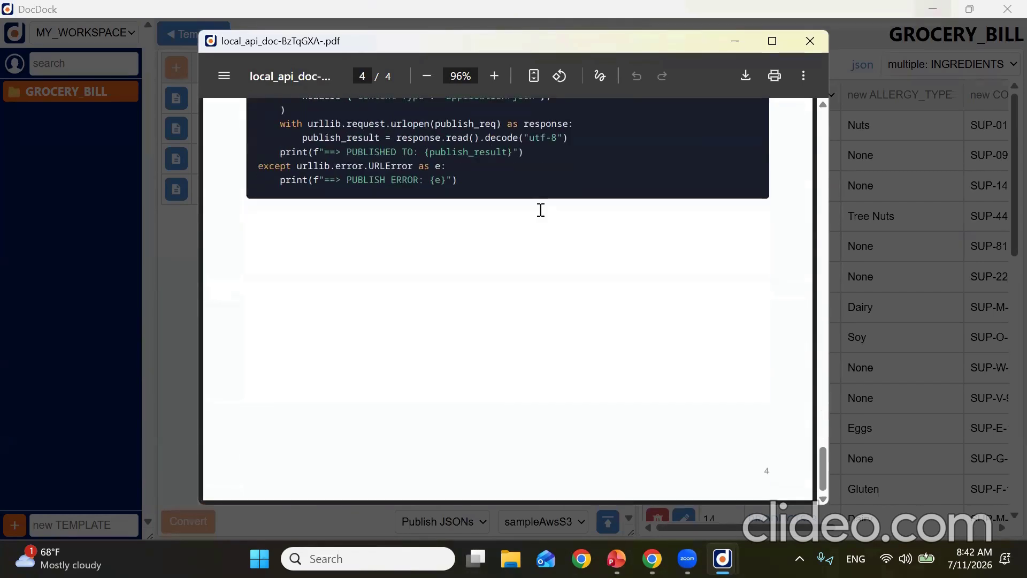
left_click(809, 41)
left_click(676, 202)
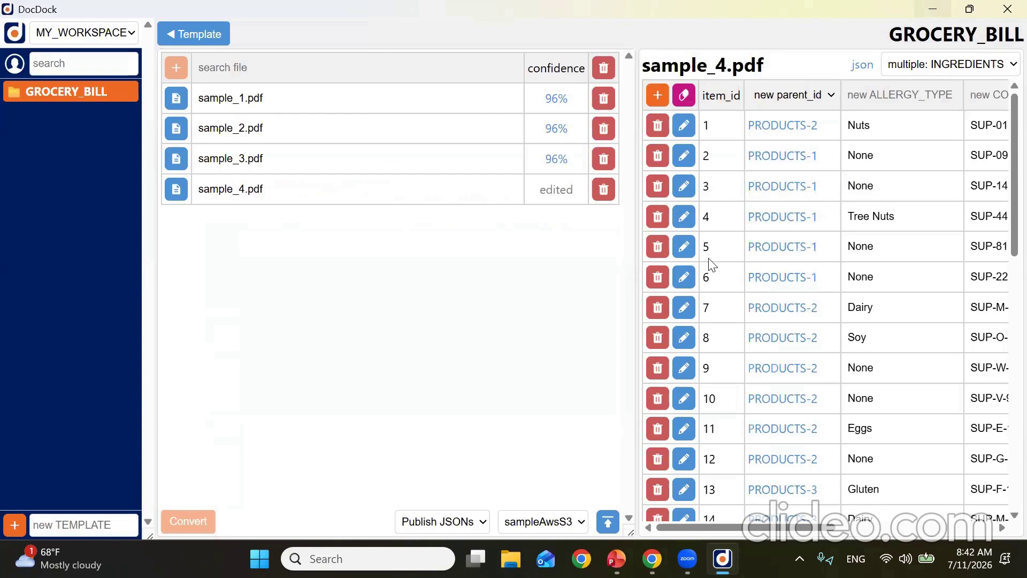
Review the saved AI models under Credentials in the account window, and close the window
left_click(20, 67)
left_click(617, 206)
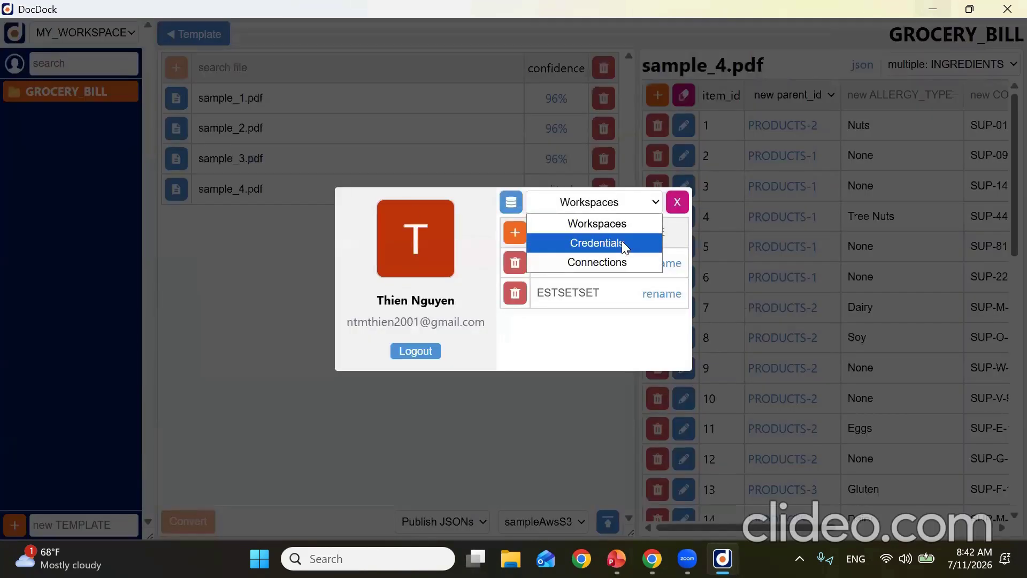
left_click(621, 241)
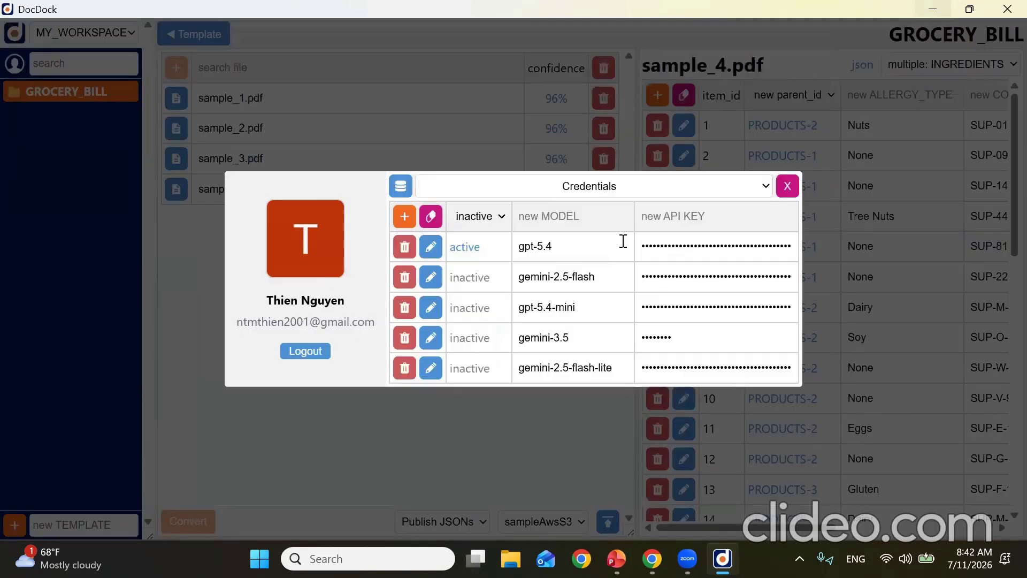
left_click(786, 187)
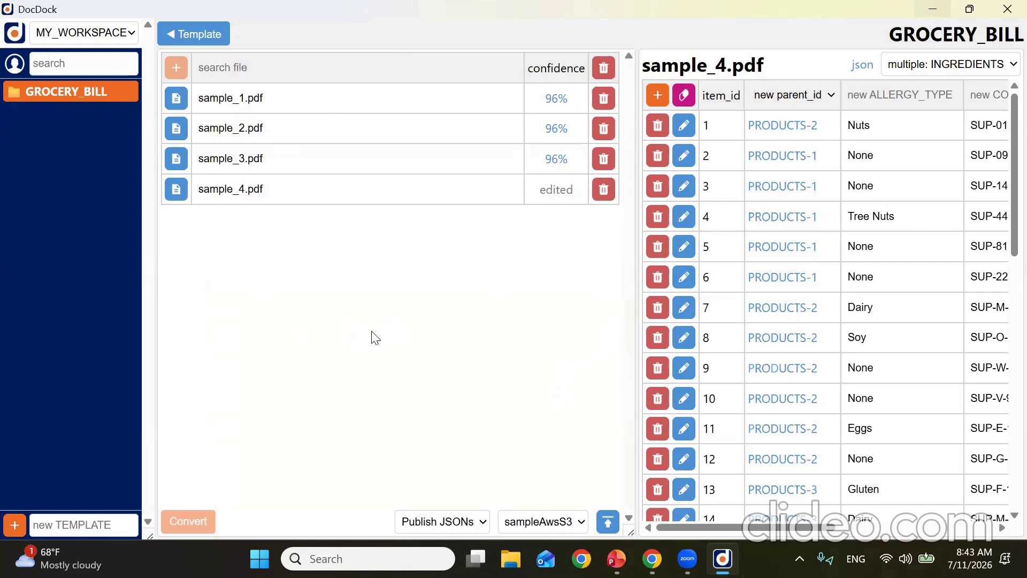
Reopen the account window and show the Credentials list again
left_click(12, 67)
left_click(561, 206)
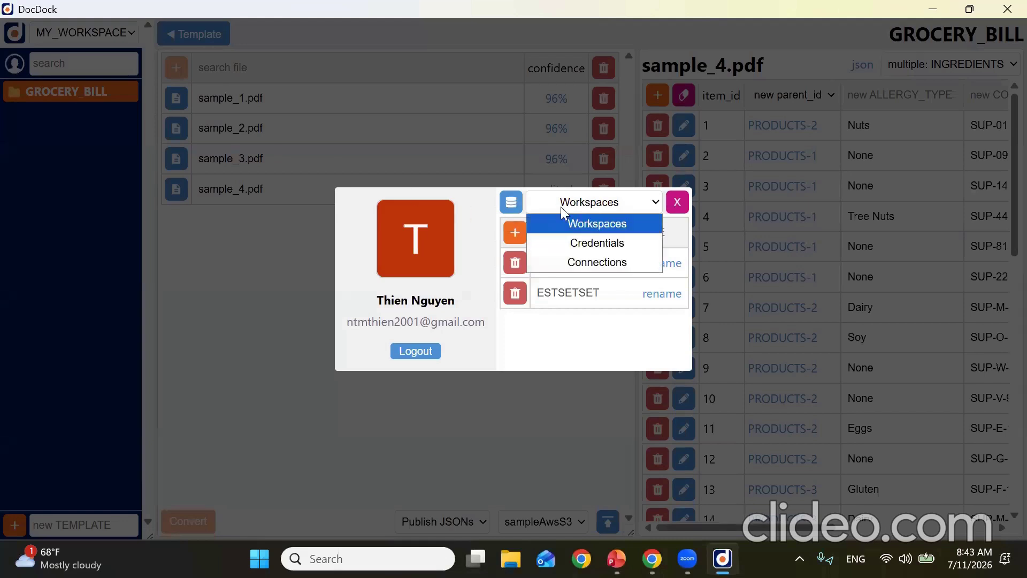
left_click(591, 239)
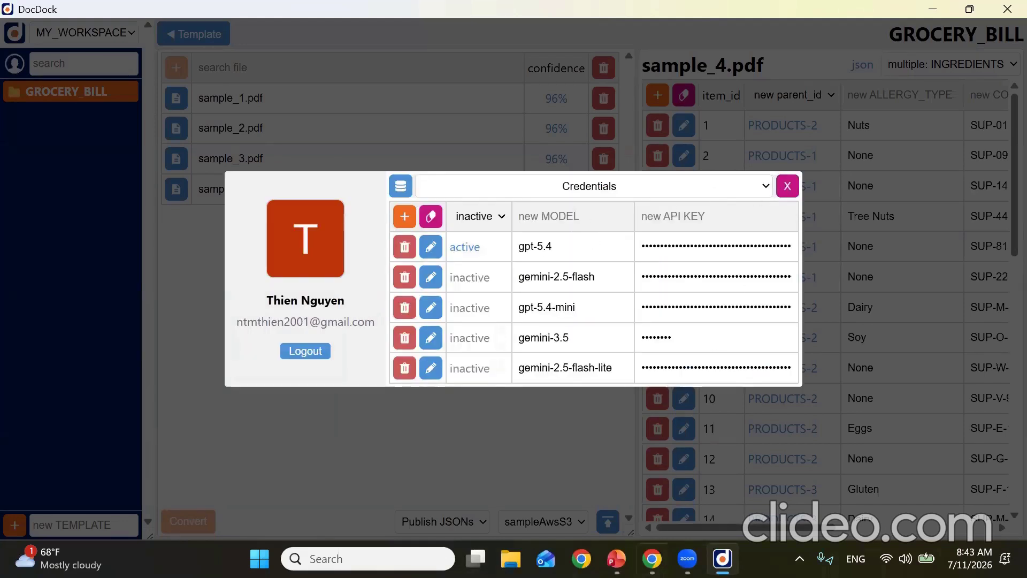
Switch to the OpenAI usage page in Chrome, examine total requests, total spend and API capabilities, and close Chrome and DocDock's account window
left_click(651, 558)
left_click(194, 16)
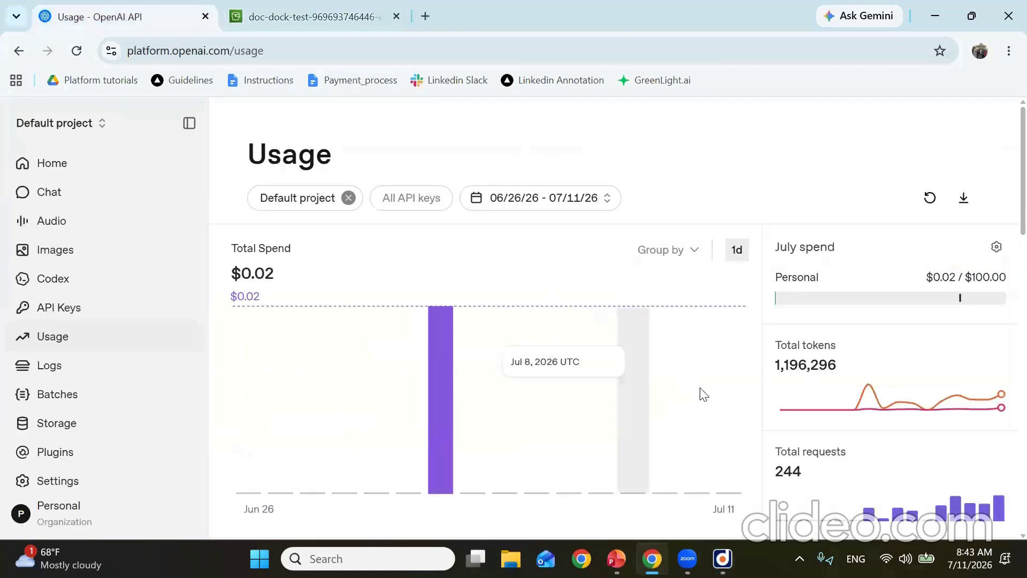
double_click(797, 473)
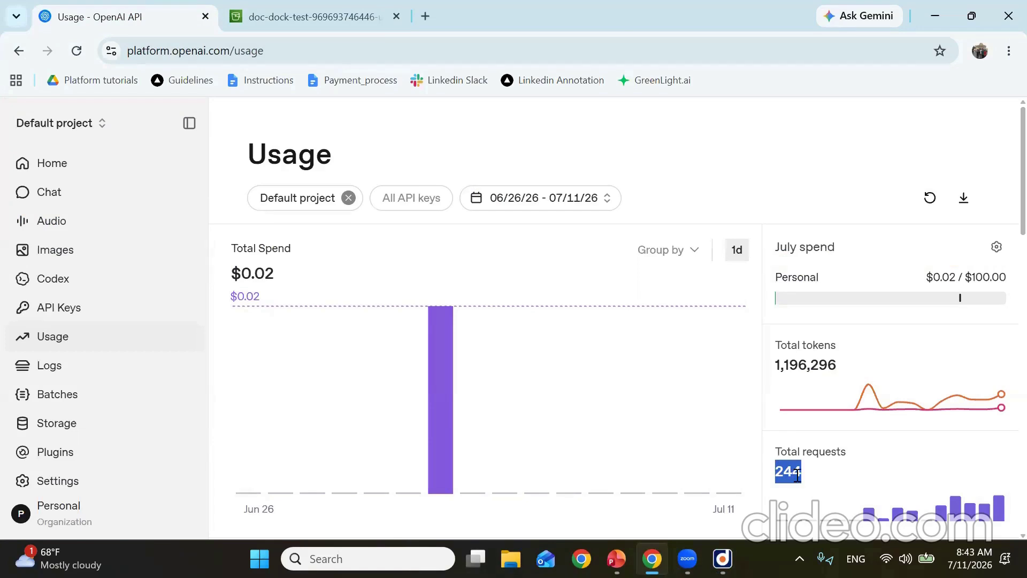
left_click_drag(288, 274, 230, 275)
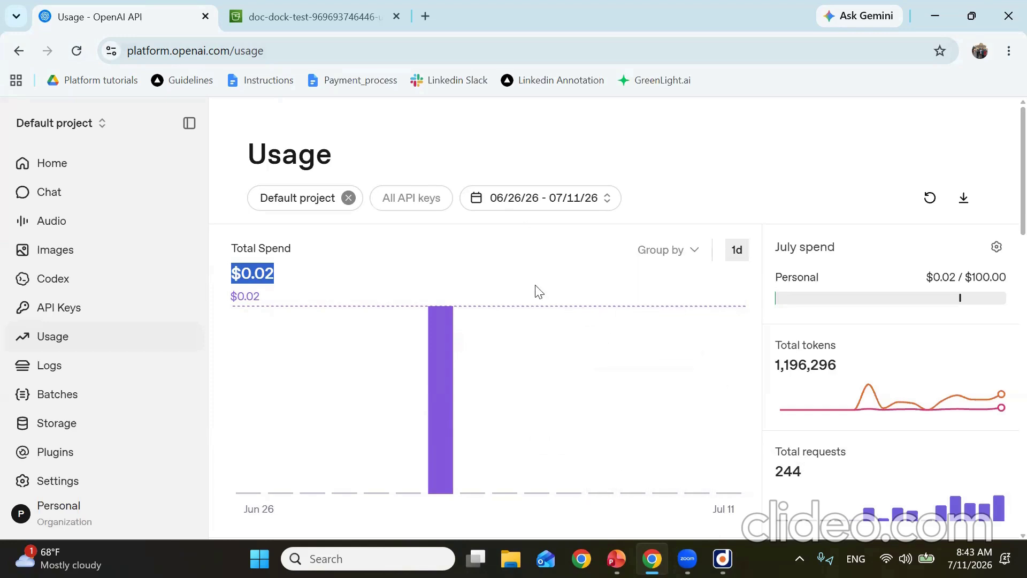
scroll(532, 283, "down", 5)
scroll(527, 264, "down", 2)
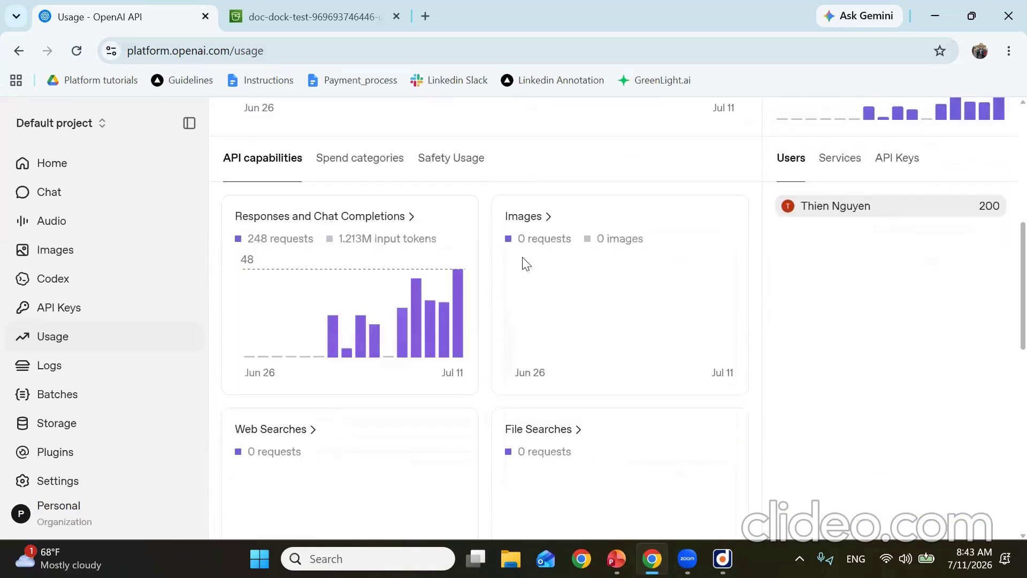
scroll(530, 267, "up", 7)
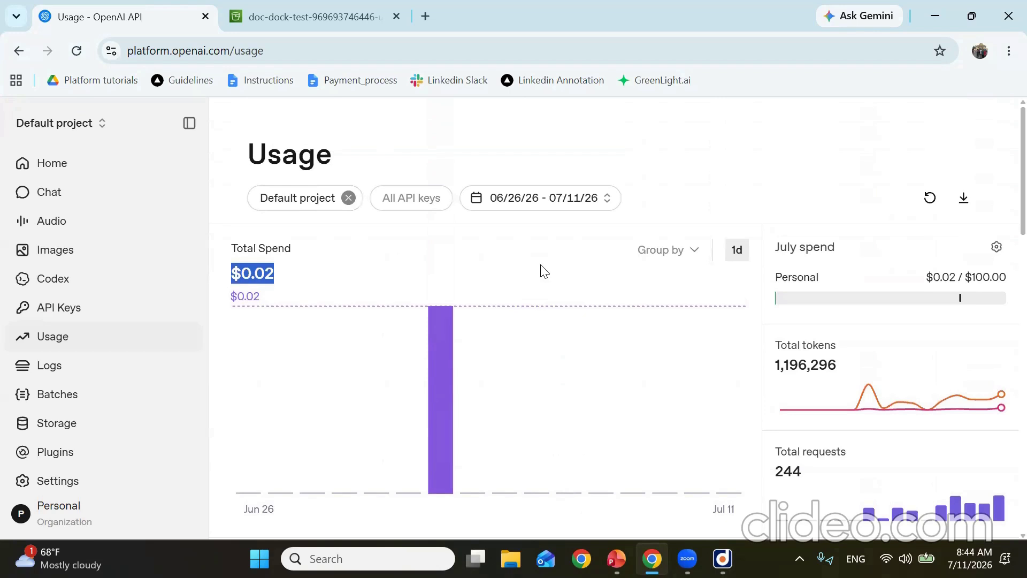
left_click(1006, 17)
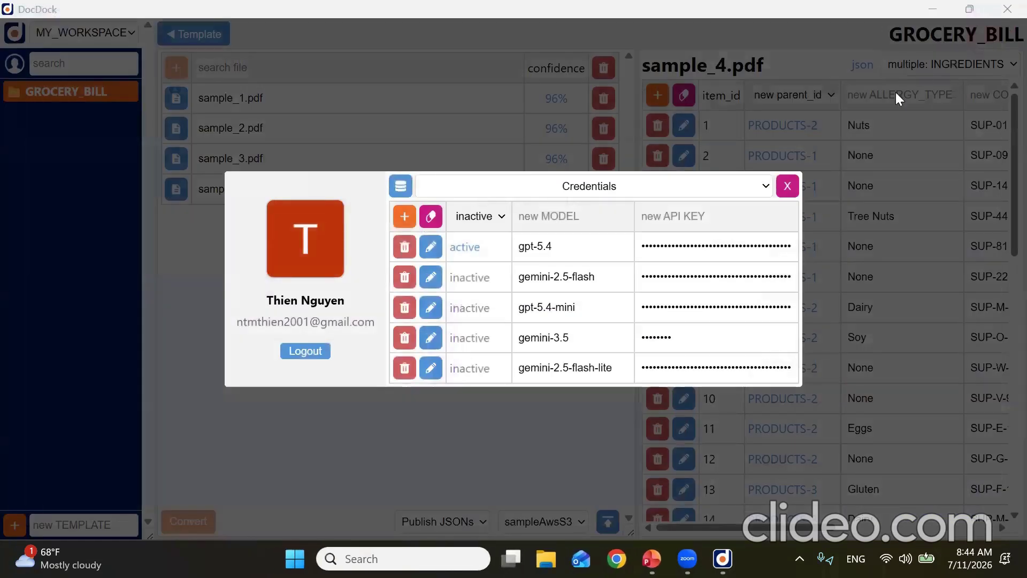
left_click(787, 186)
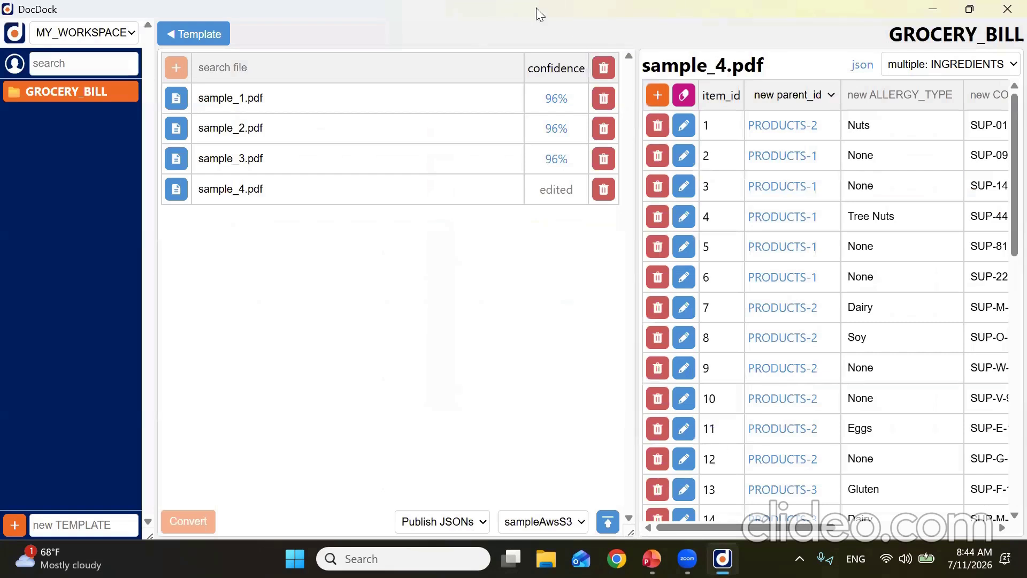